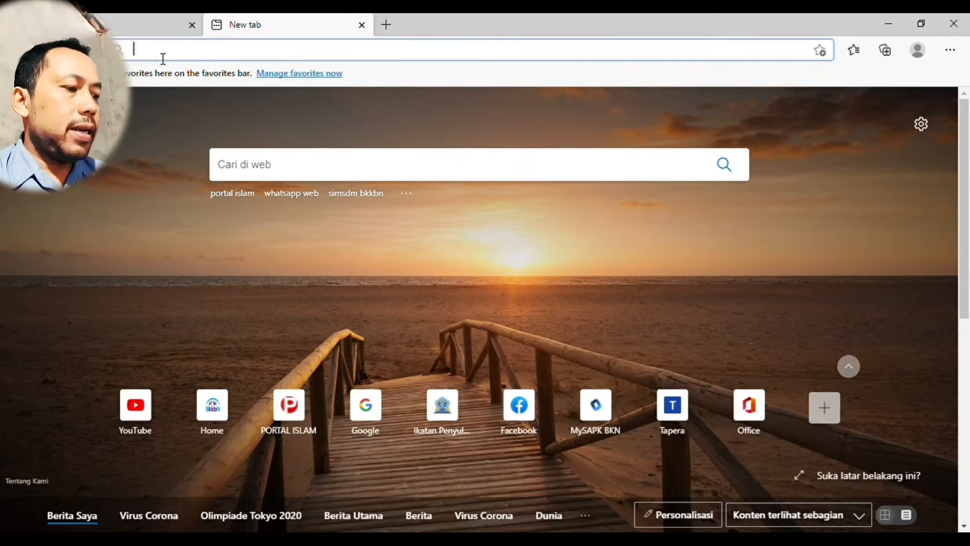
# Open the website aplikasi.bkkbn.go.id/sr.
pyautogui.write('aplikasi')
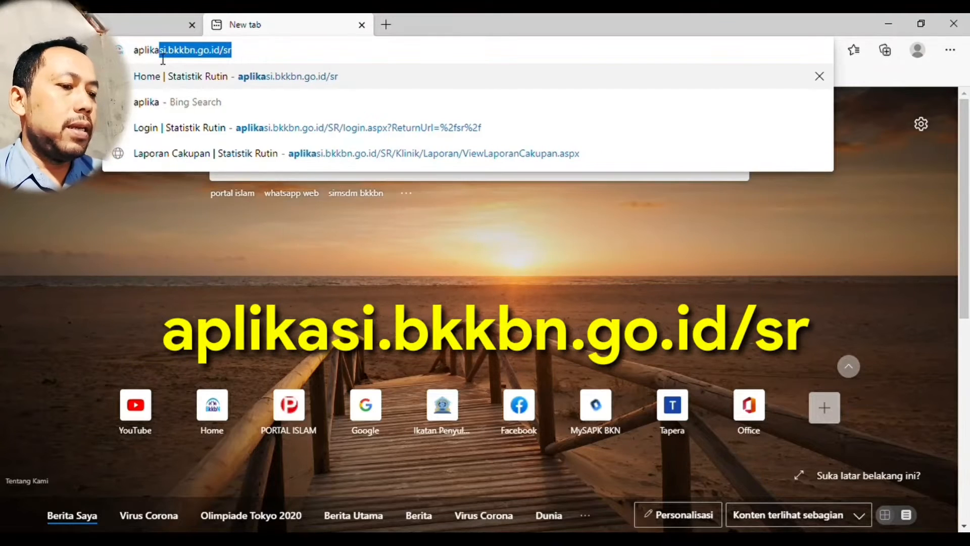
pyautogui.write('.bkkb')
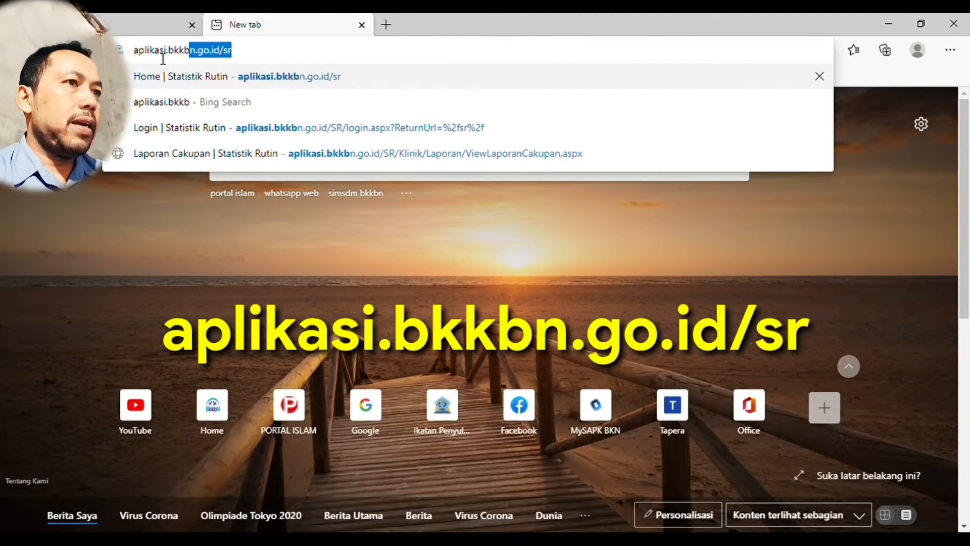
pyautogui.write('n.go.i')
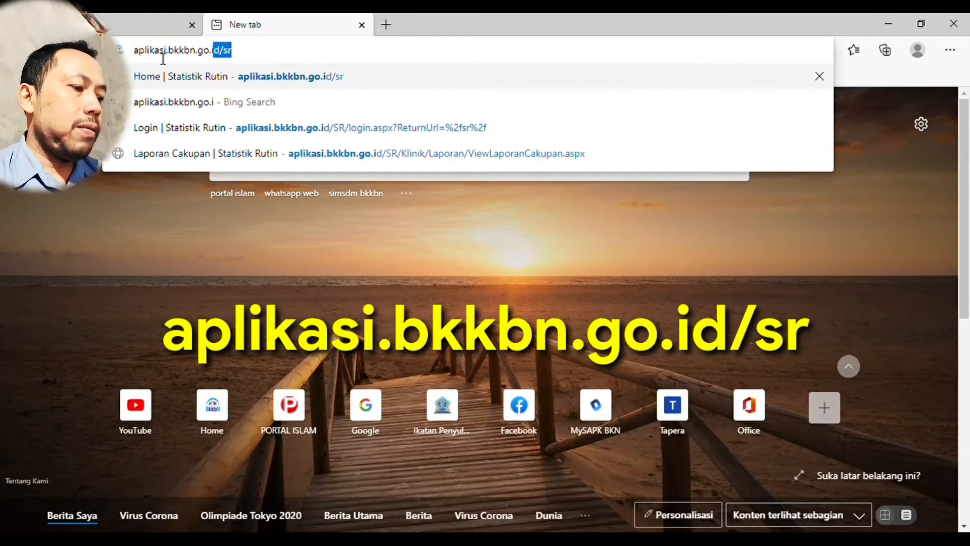
pyautogui.write('d/sr')
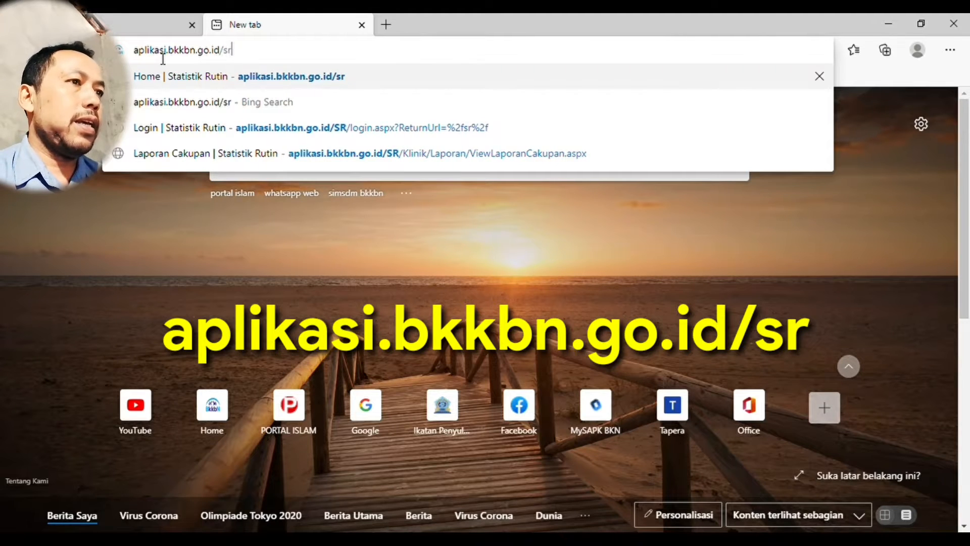
pyautogui.press('Return')
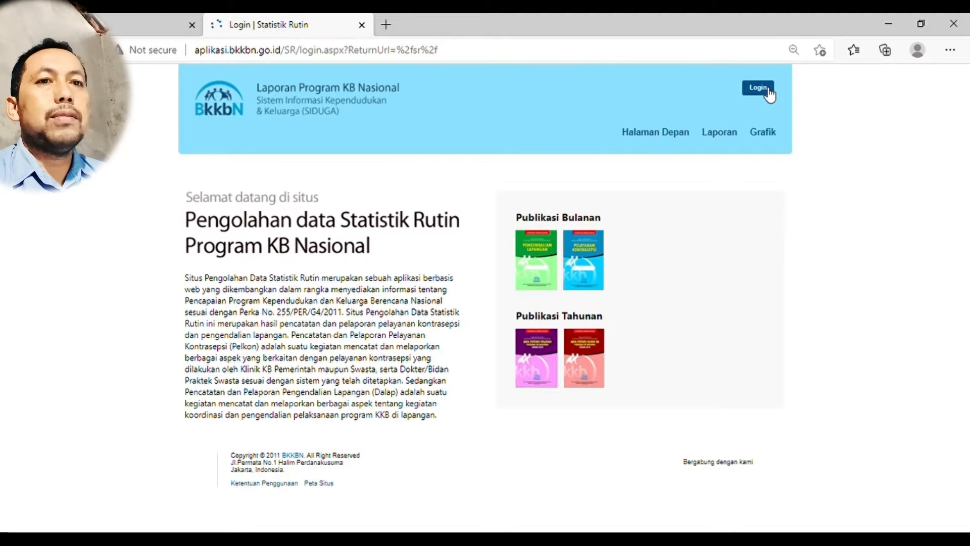
# Log in to the Statistik Rutin site with the operator username and account password.
pyautogui.click(468, 337)
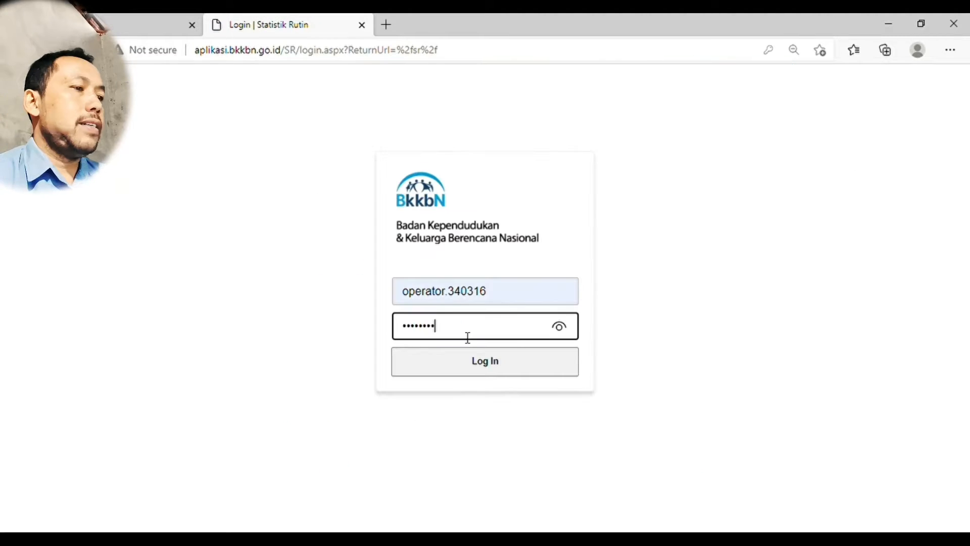
pyautogui.click(483, 371)
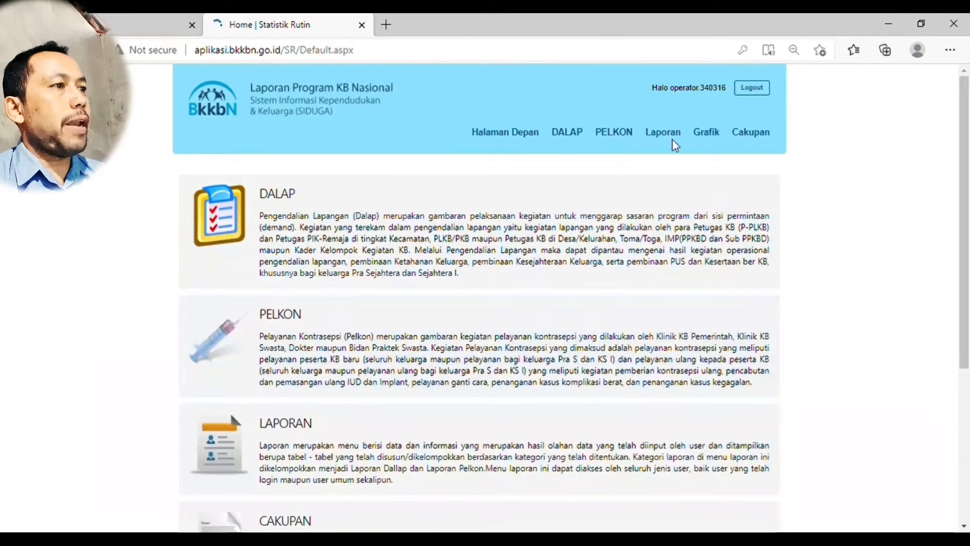
# Open the Cakupan report for Juli 2021 and review the reporting coverage of all kecamatan.
pyautogui.click(755, 136)
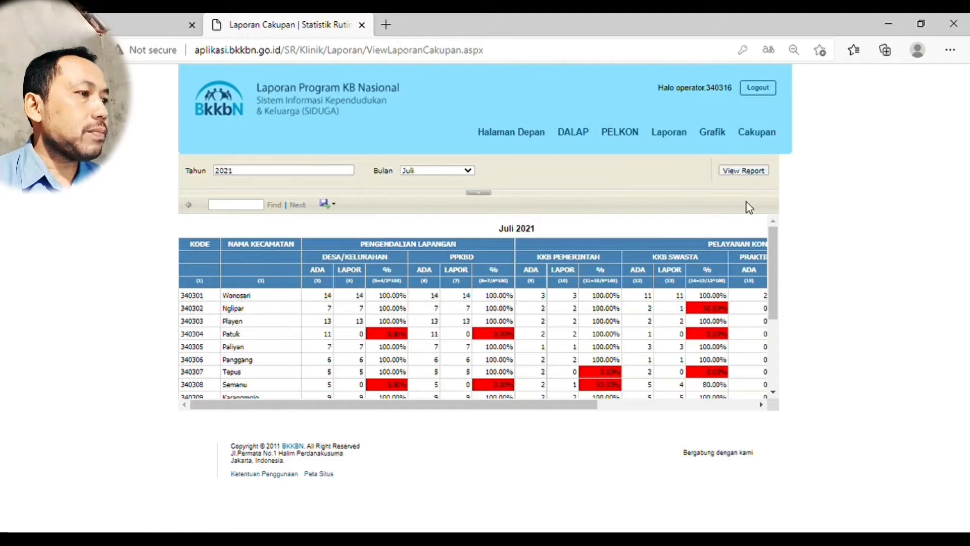
pyautogui.scroll(-2, 772, 323)
pyautogui.scroll(-2, 772, 328)
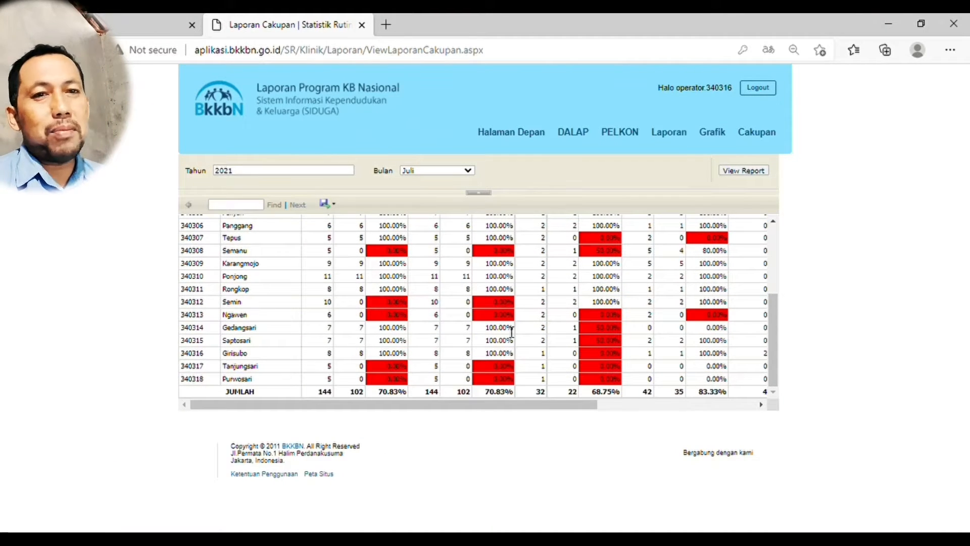
pyautogui.scroll(4, 524, 326)
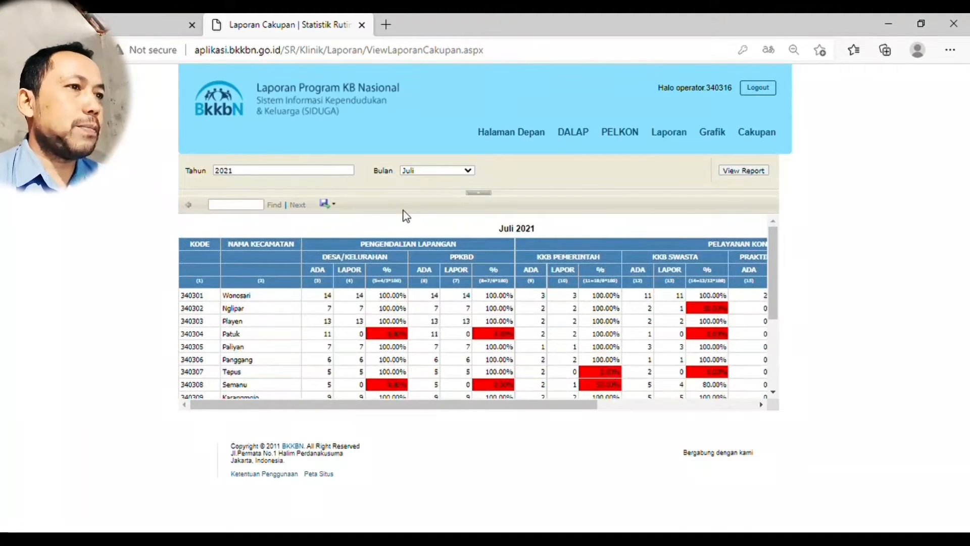
# Open the data entry form for the monthly PELKON report F/II/KB/13.
pyautogui.moveTo(608, 140)
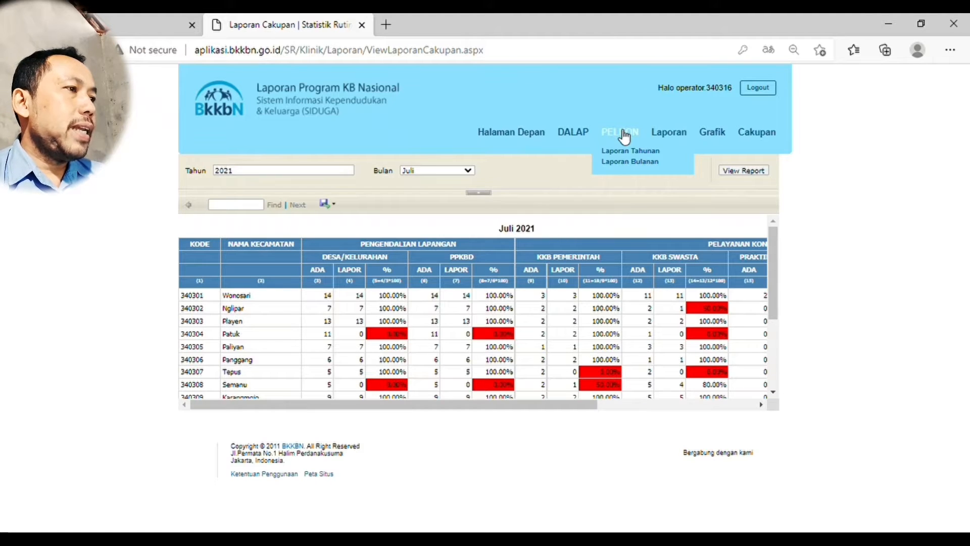
pyautogui.moveTo(625, 167)
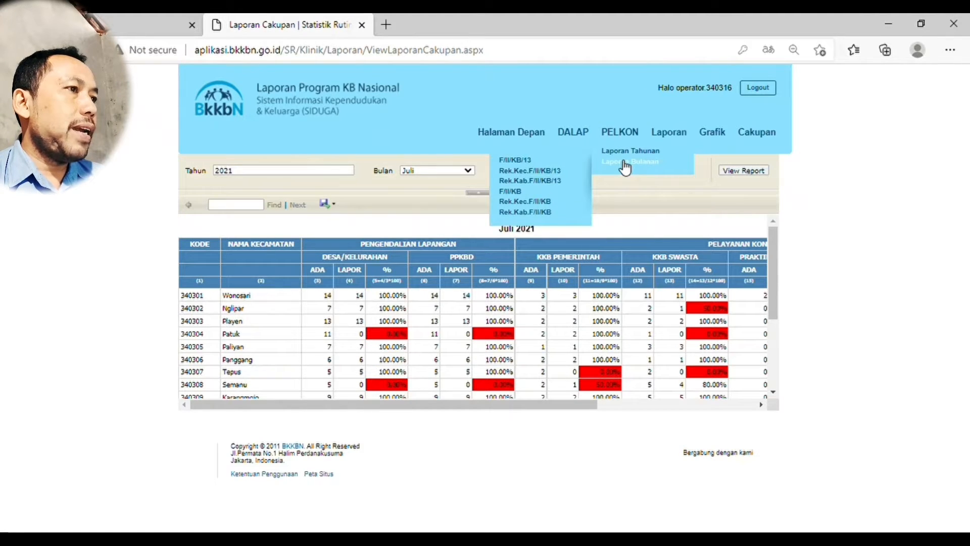
pyautogui.moveTo(518, 161)
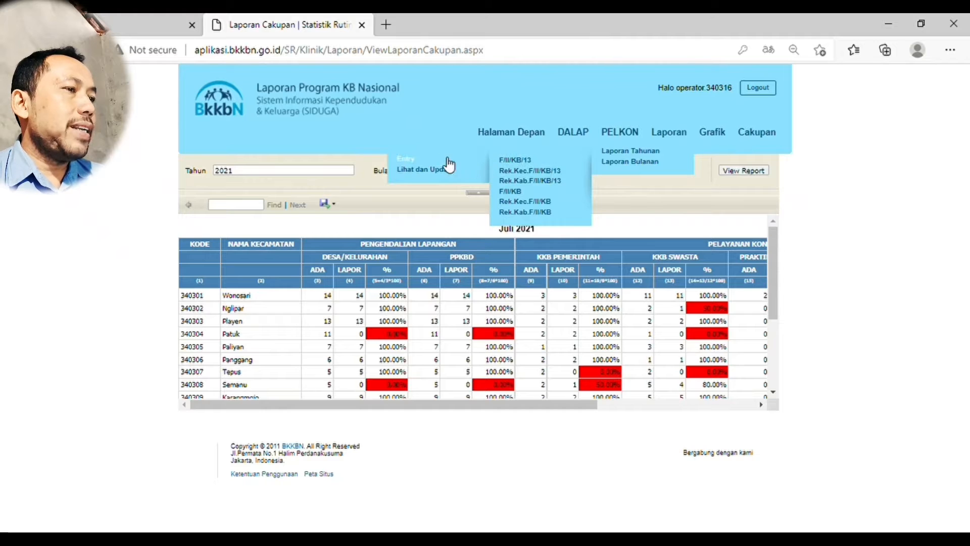
pyautogui.click(404, 162)
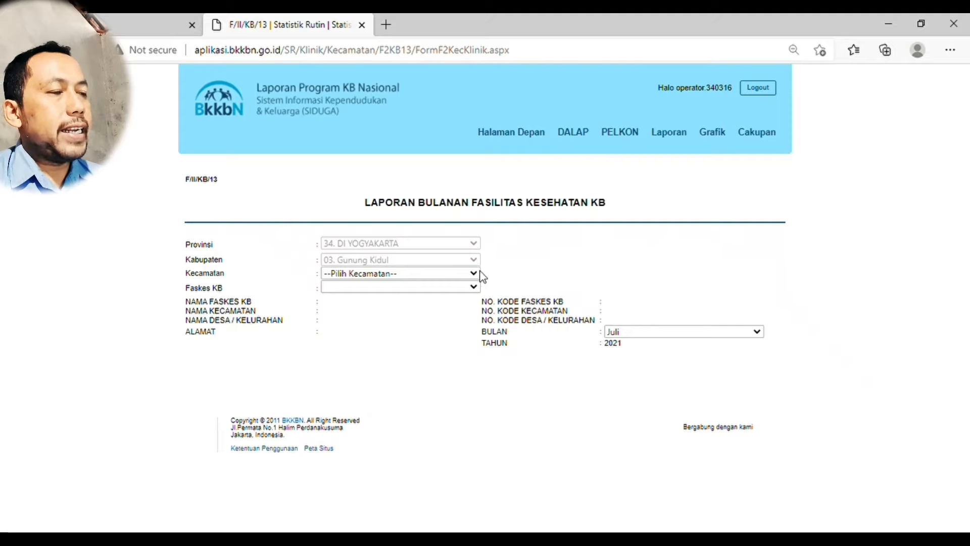
# Select kecamatan 16. Girisubo and Faskes KB 173. PUSKESMAS GIRISUBO for the monthly report.
pyautogui.click(379, 483)
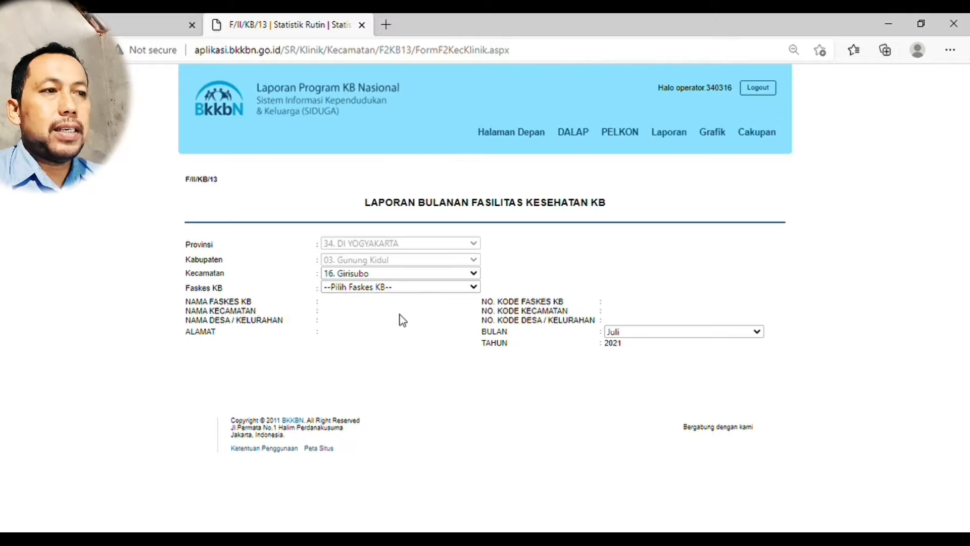
pyautogui.click(403, 319)
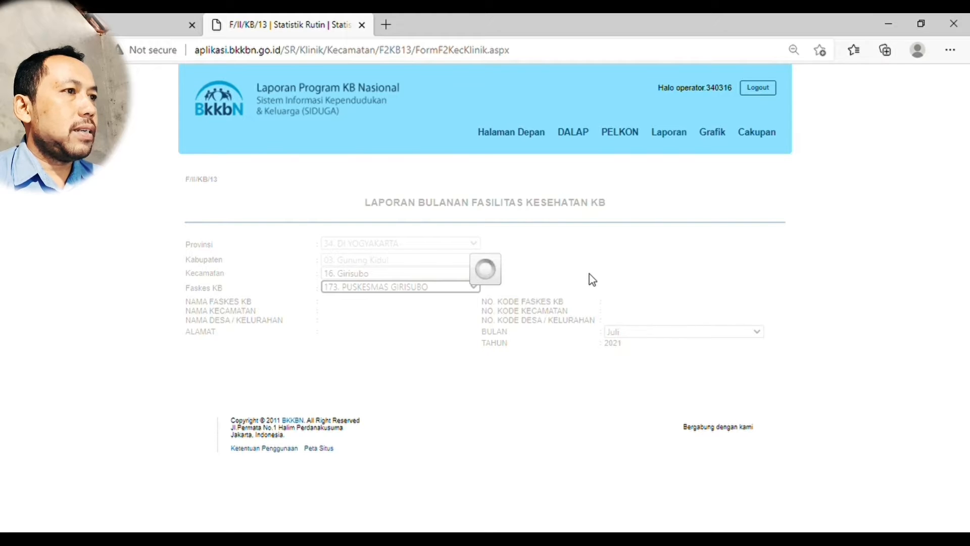
pyautogui.scroll(-1, 652, 298)
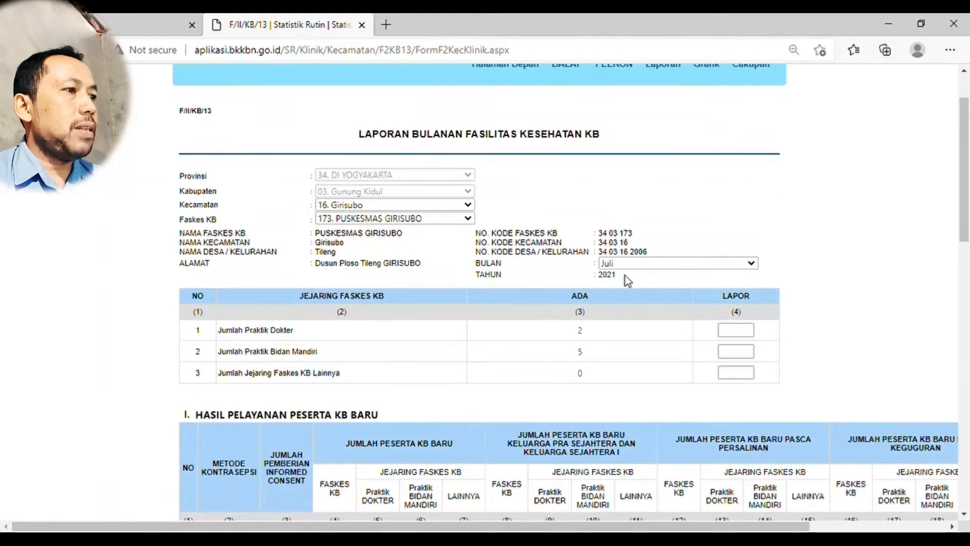
pyautogui.scroll(-1, 388, 329)
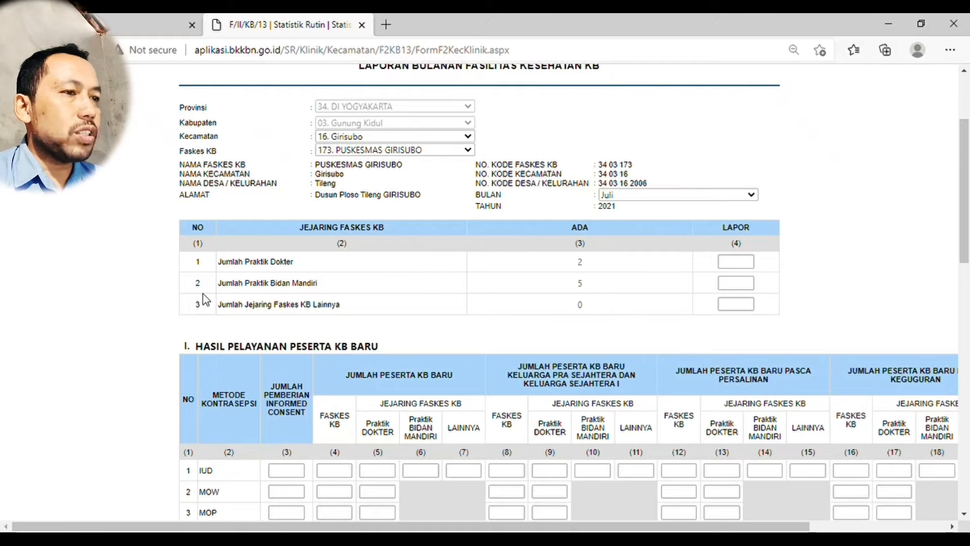
# Try Lapor counts of 2 and then 3 for Jumlah Praktik Dokter, and 4 for Jumlah Praktik Bidan Mandiri.
pyautogui.click(737, 267)
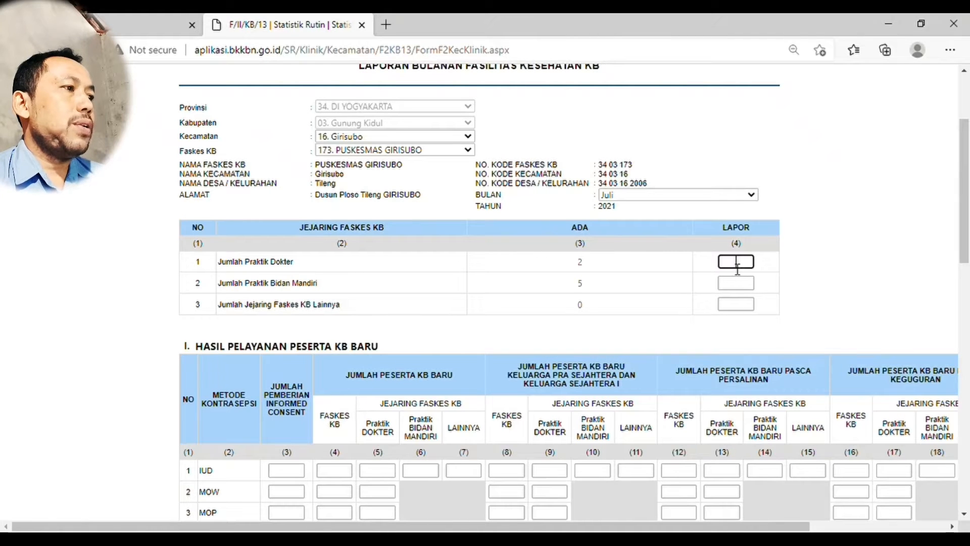
pyautogui.write('2')
pyautogui.click(776, 268)
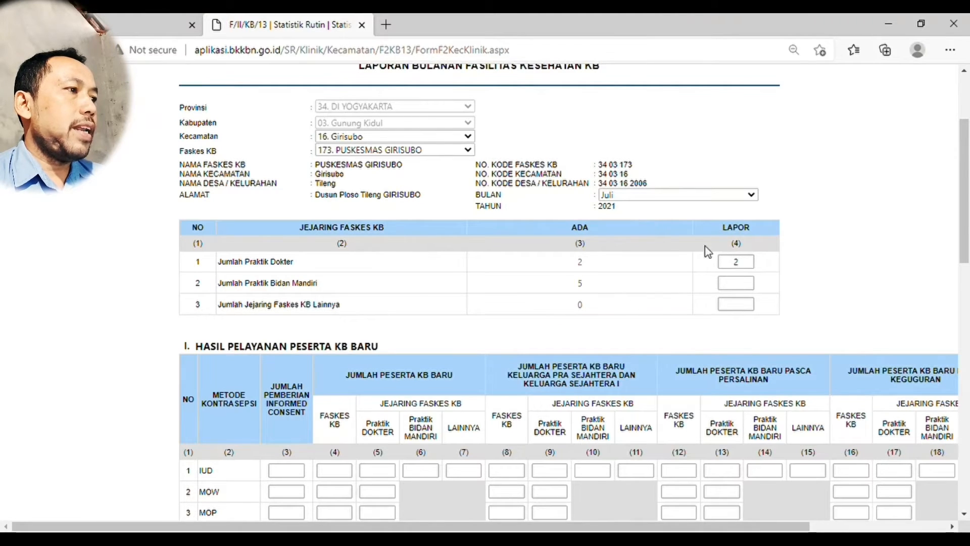
pyautogui.click(749, 262)
pyautogui.press('BackSpace')
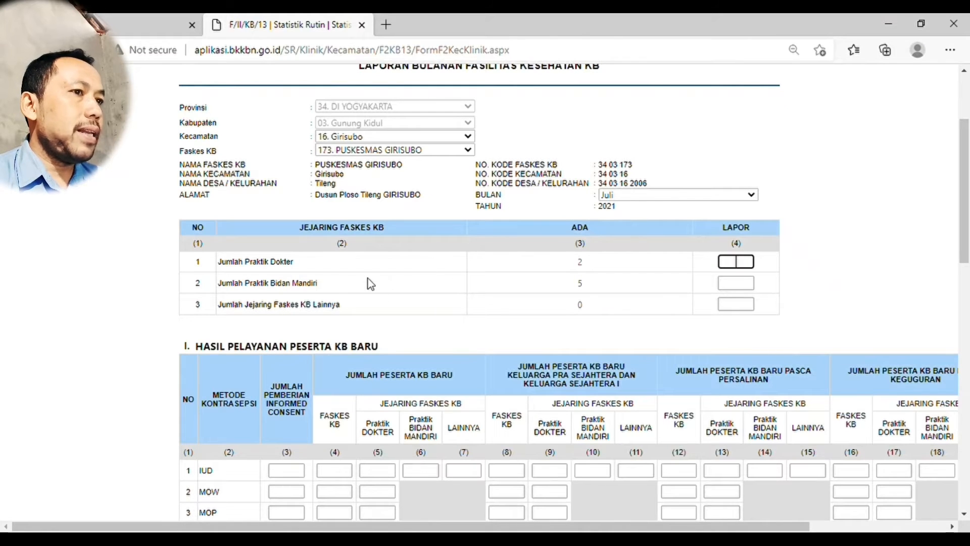
pyautogui.write('3')
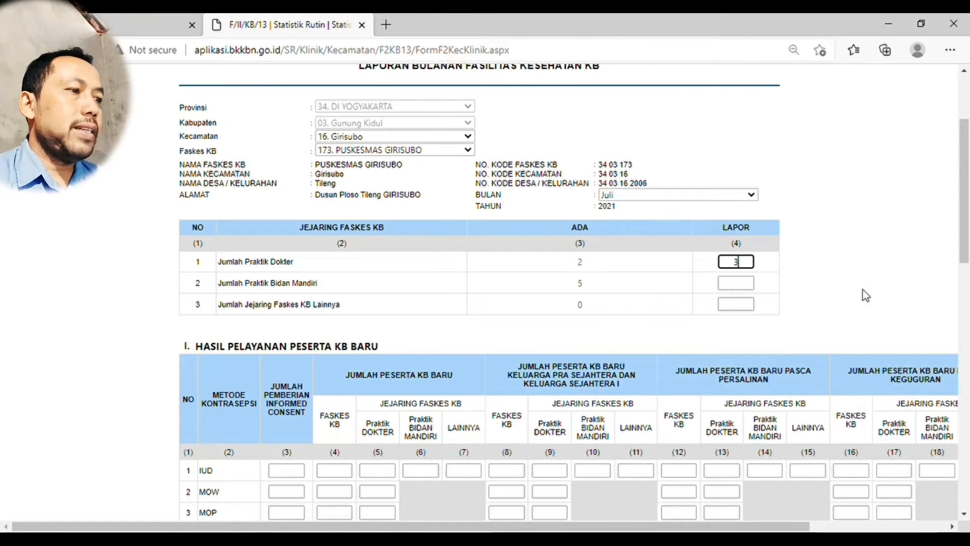
pyautogui.click(862, 290)
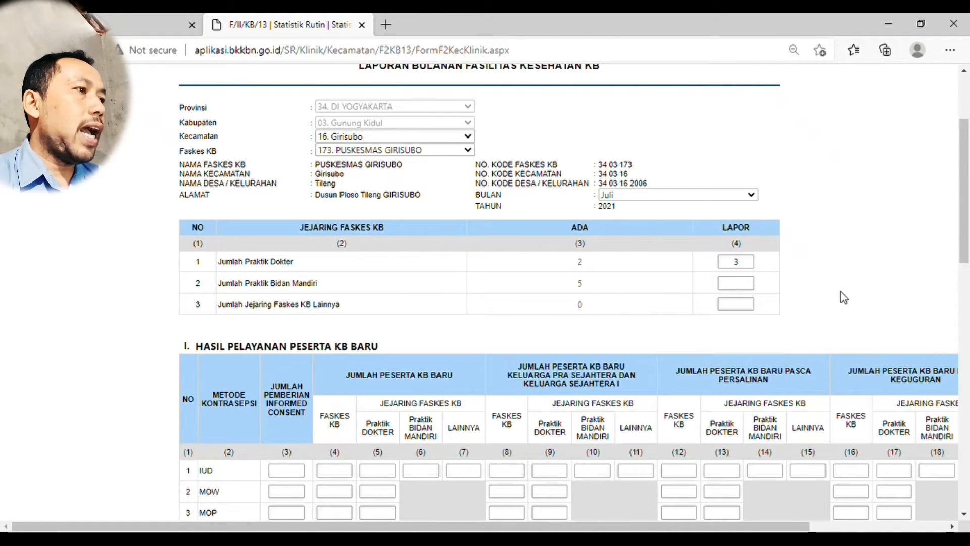
pyautogui.click(748, 285)
pyautogui.write('4')
pyautogui.click(812, 293)
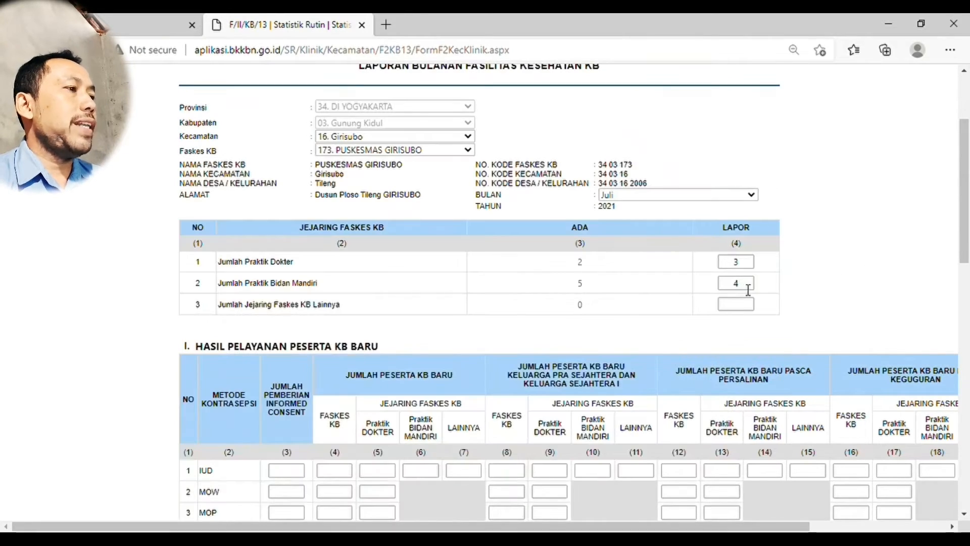
# Set the Lapor counts to 2 for Praktik Dokter, 5 for Praktik Bidan Mandiri and 0 for Jejaring Faskes KB Lainnya.
pyautogui.click(752, 264)
pyautogui.press('BackSpace')
pyautogui.write('2')
pyautogui.click(751, 284)
pyautogui.press('BackSpace')
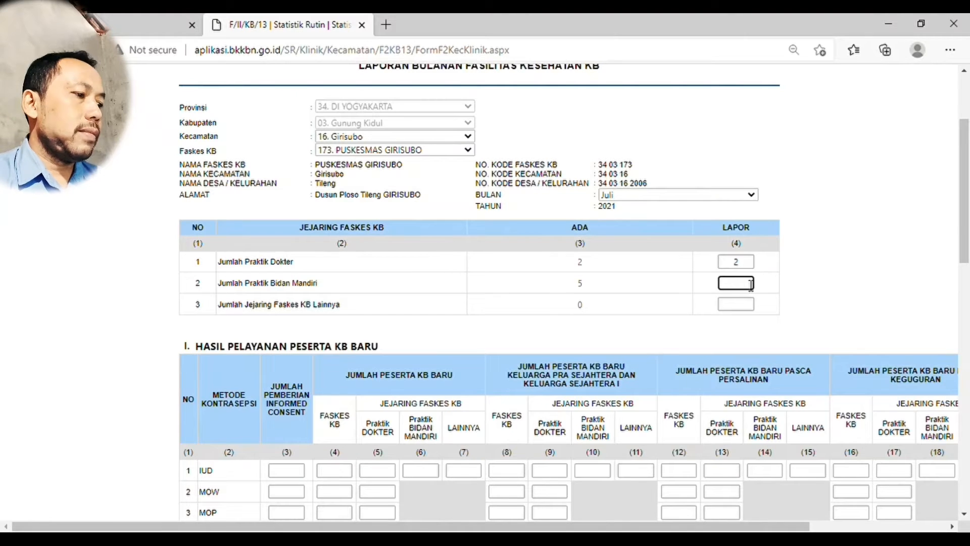
pyautogui.write('5')
pyautogui.click(881, 310)
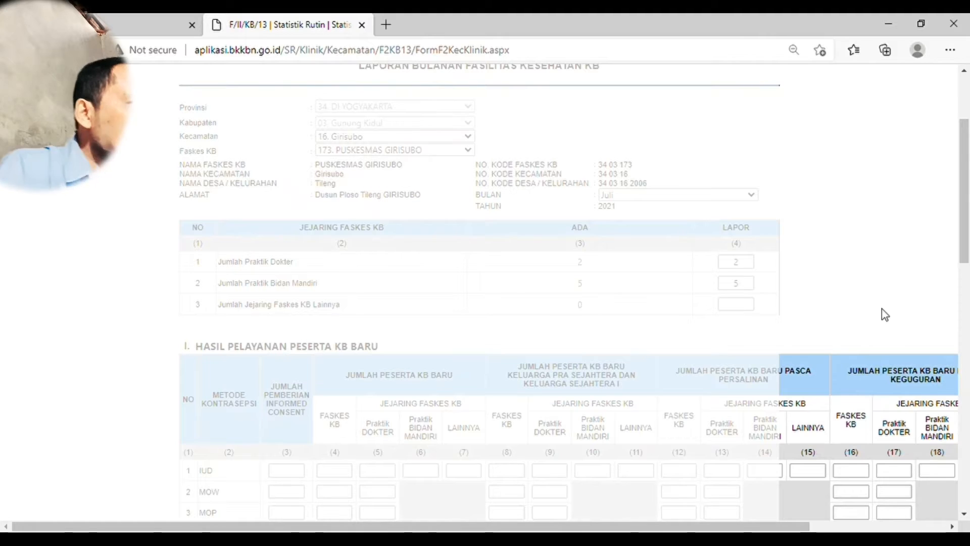
pyautogui.click(752, 306)
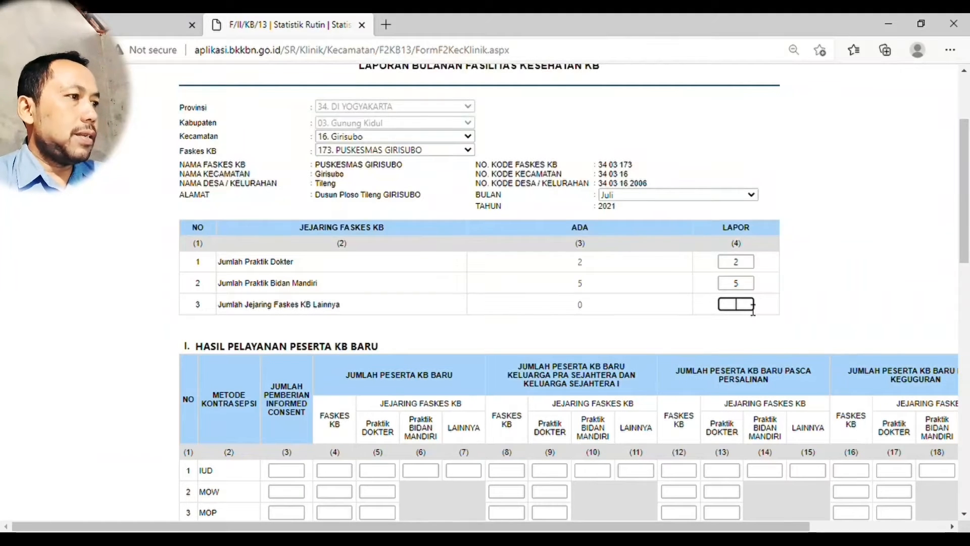
pyautogui.write('0')
pyautogui.click(832, 272)
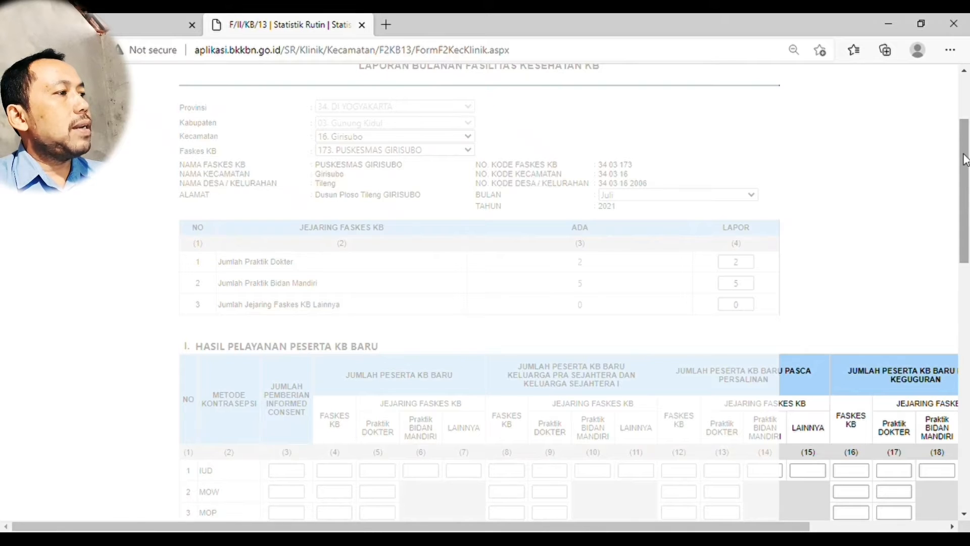
# In the IUD row for new participants, enter 4 for Informed Consent, 2 for Faskes KB, 0 for Praktik Dokter and 2 for Praktik Bidan Mandiri.
pyautogui.moveTo(965, 162); pyautogui.dragTo(967, 192)
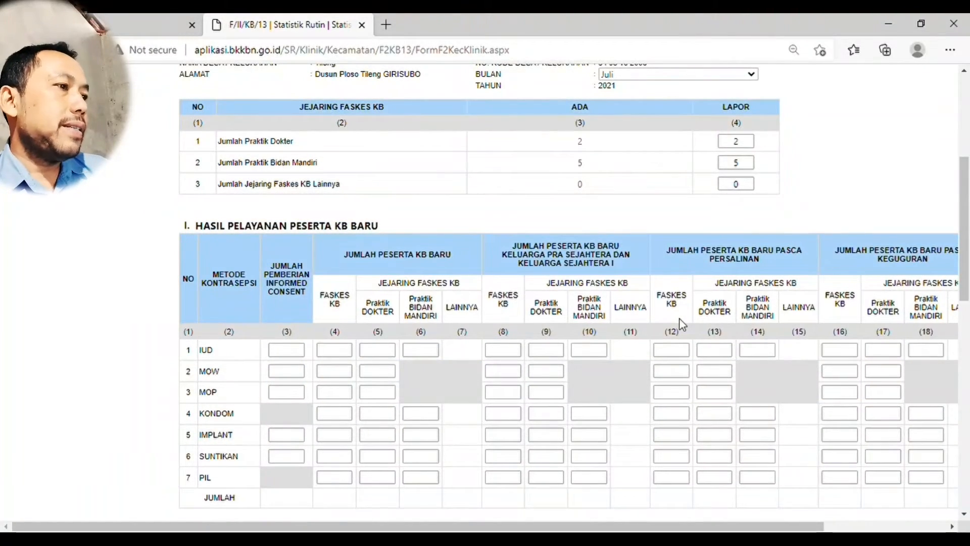
pyautogui.hscroll(3, 635, 478)
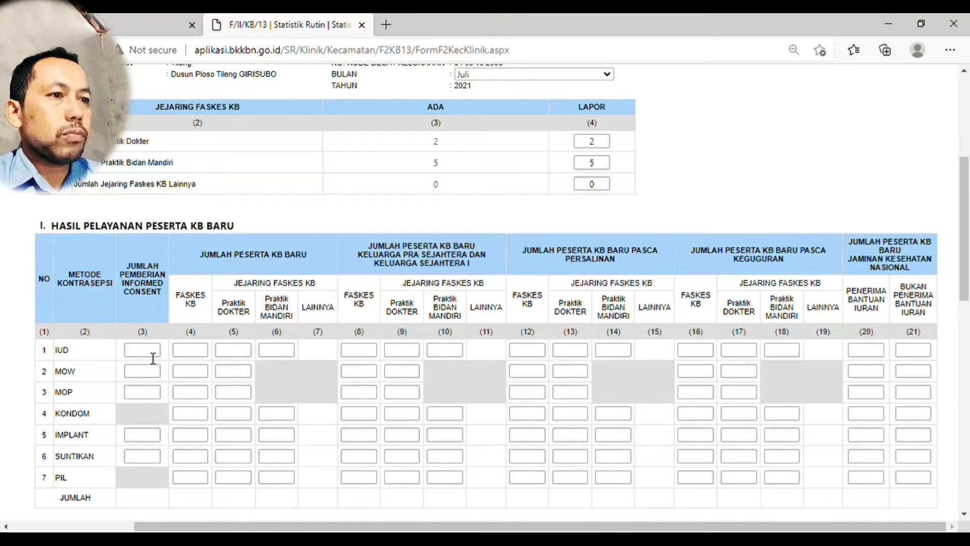
pyautogui.click(152, 358)
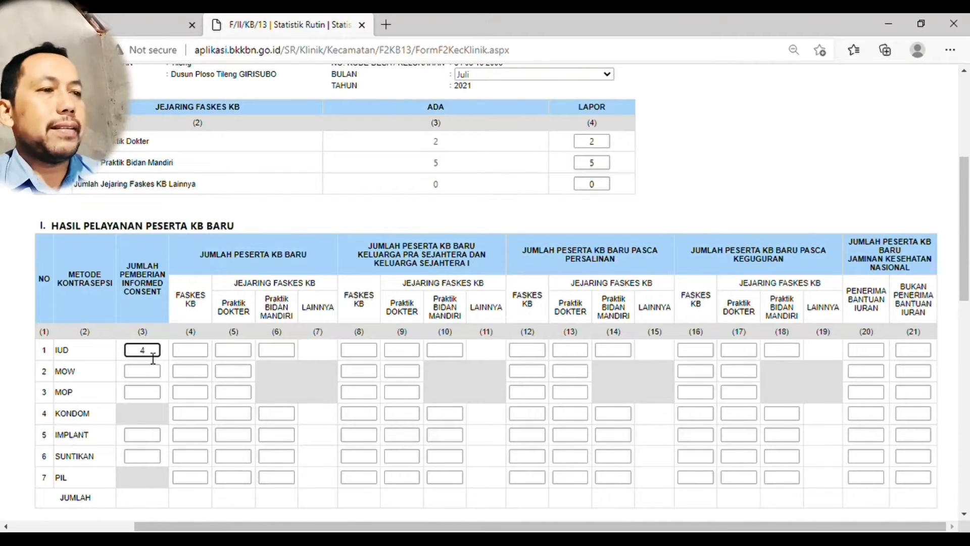
pyautogui.click(204, 357)
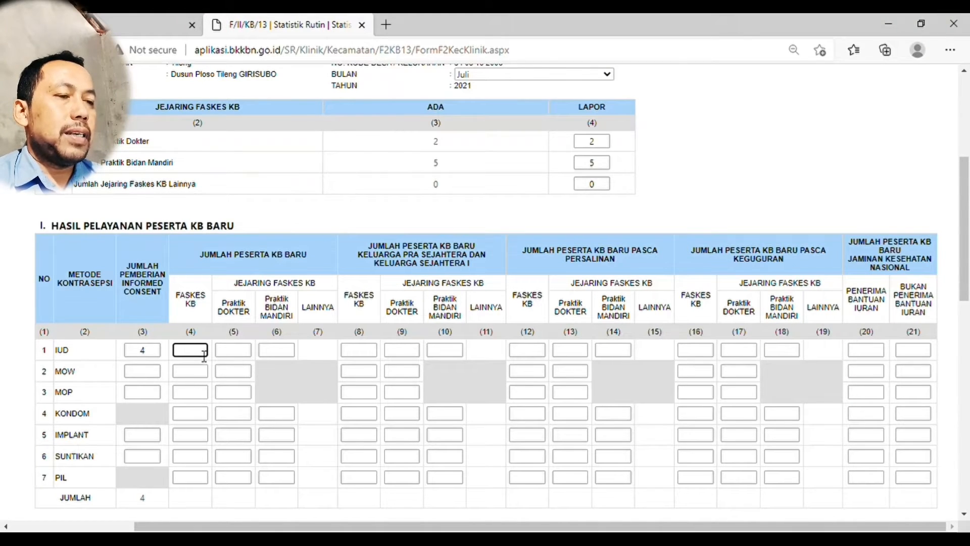
pyautogui.write('2')
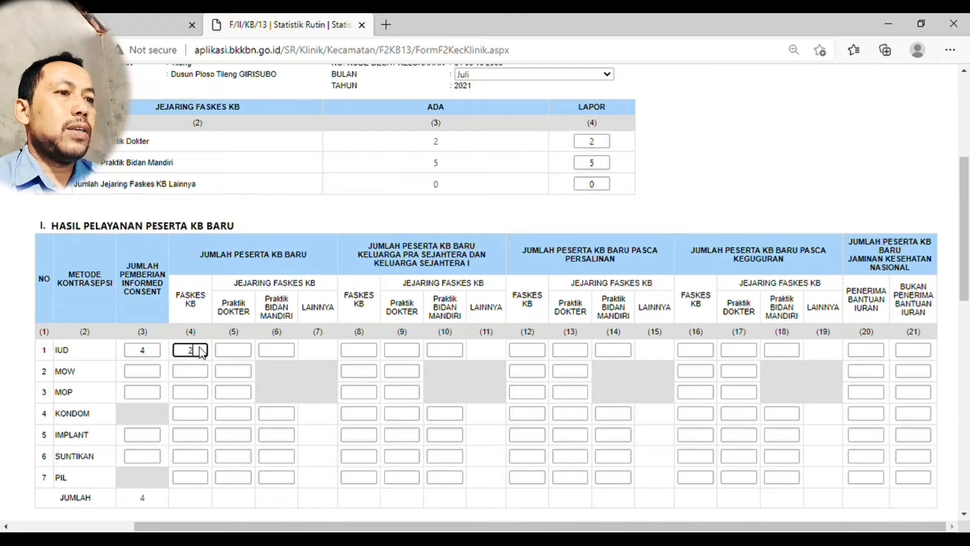
pyautogui.click(243, 353)
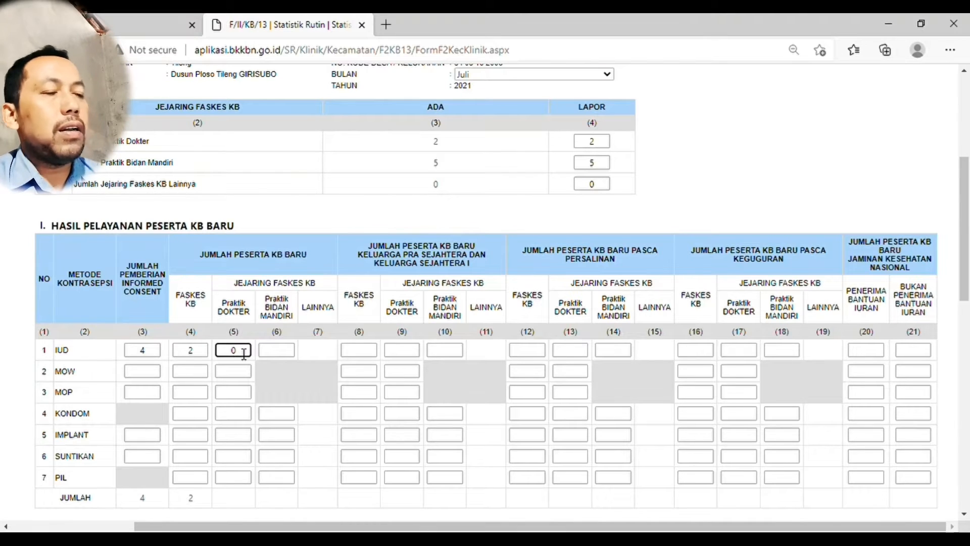
pyautogui.click(296, 353)
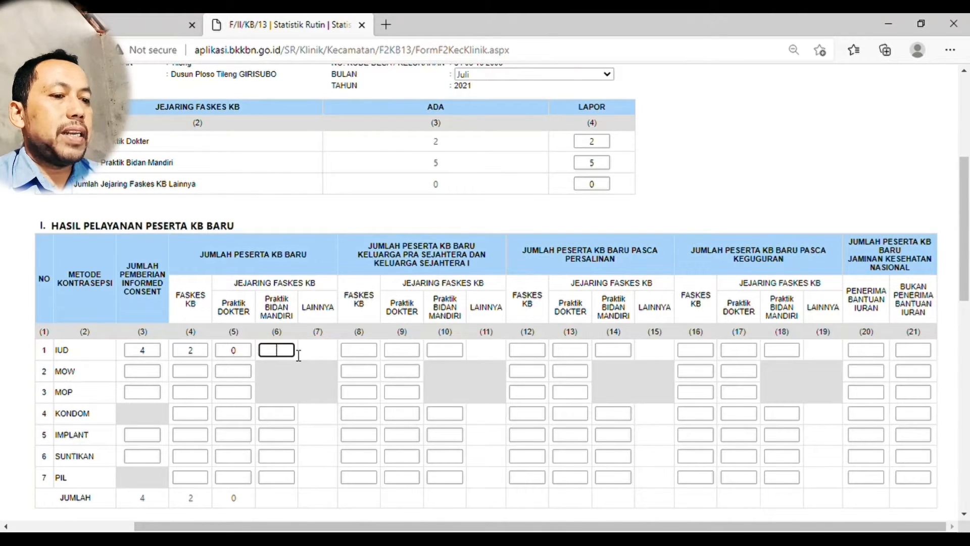
pyautogui.write('2')
# Fill the IUD counts under Keluarga Pra Sejahtera dan Keluarga Sejahtera I: Faskes KB 2, Praktik Dokter 0, Praktik Bidan Mandiri 0.
pyautogui.click(371, 357)
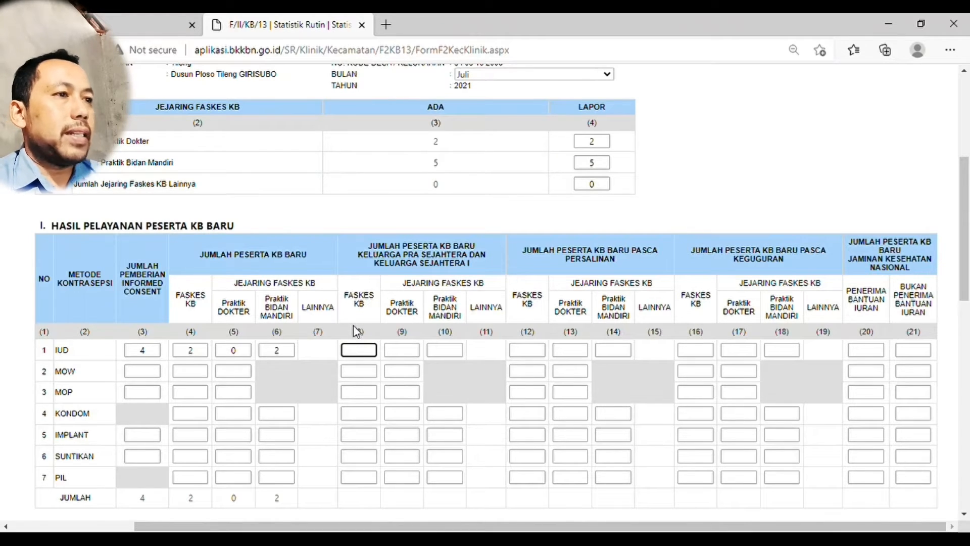
pyautogui.write('2')
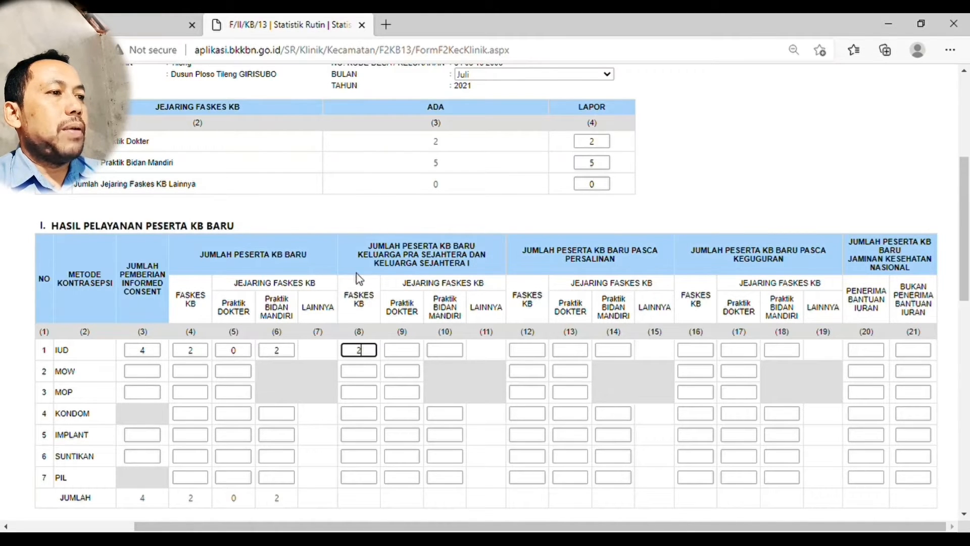
pyautogui.click(418, 354)
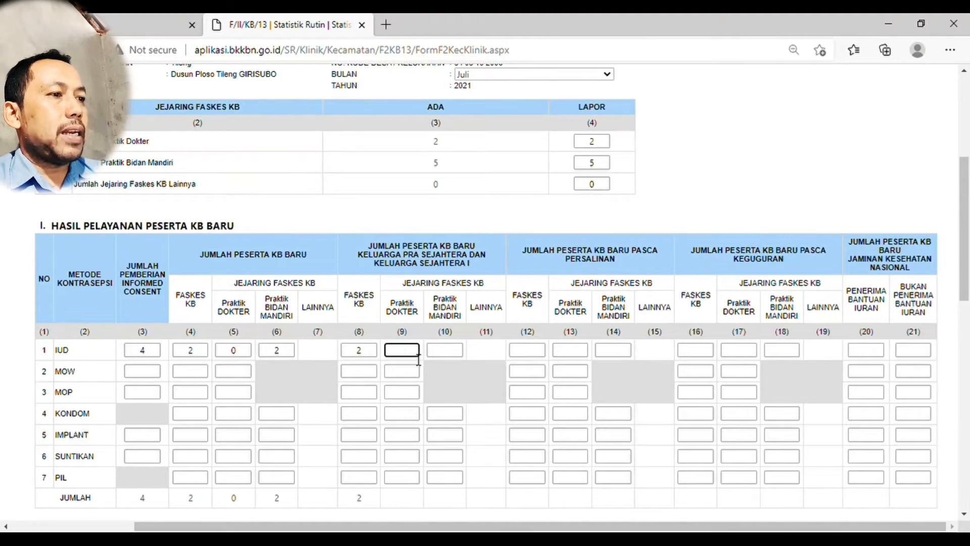
pyautogui.write('0')
pyautogui.press('Tab')
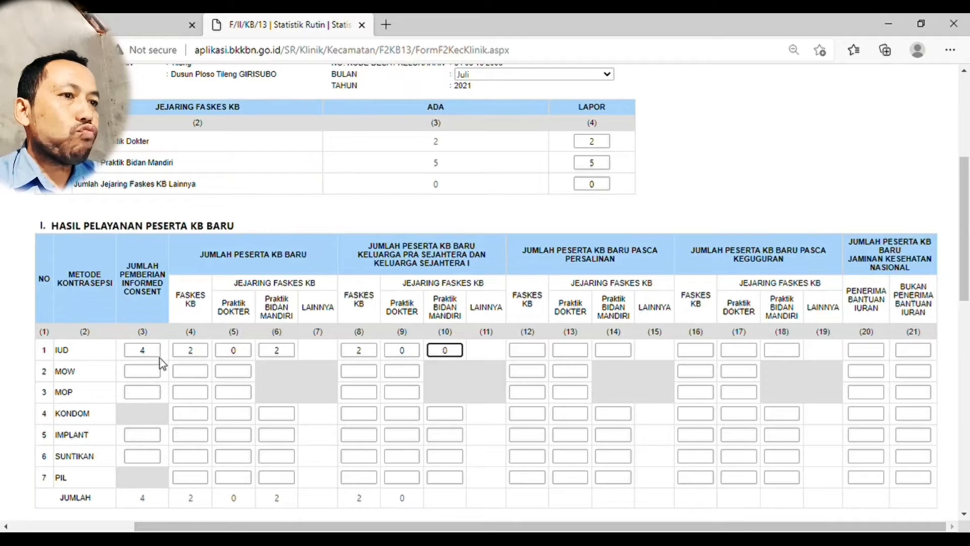
# Enter the IUD Pasca Persalinan counts: 1 for Faskes KB, 0 for Praktik Dokter and 1 for Praktik Bidan Mandiri.
pyautogui.click(539, 352)
pyautogui.write('1')
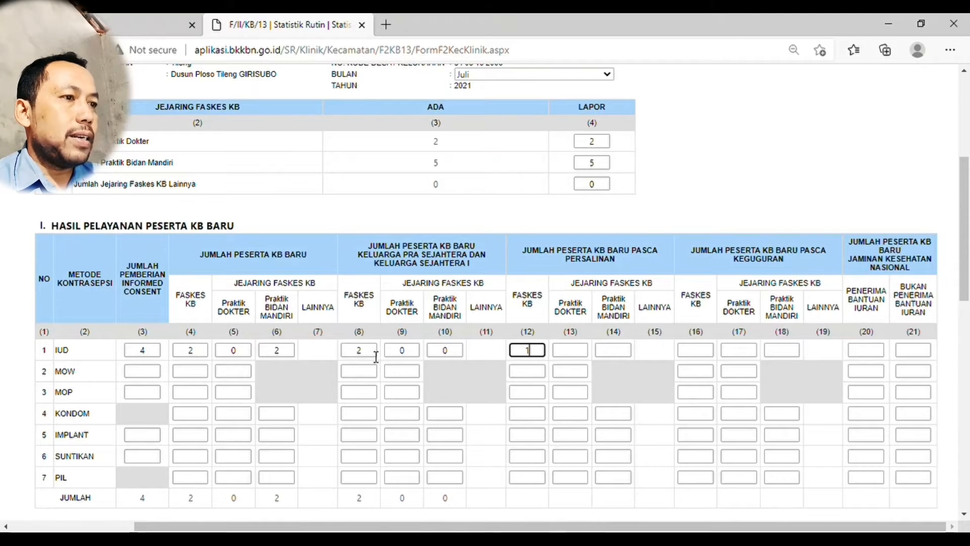
pyautogui.click(570, 352)
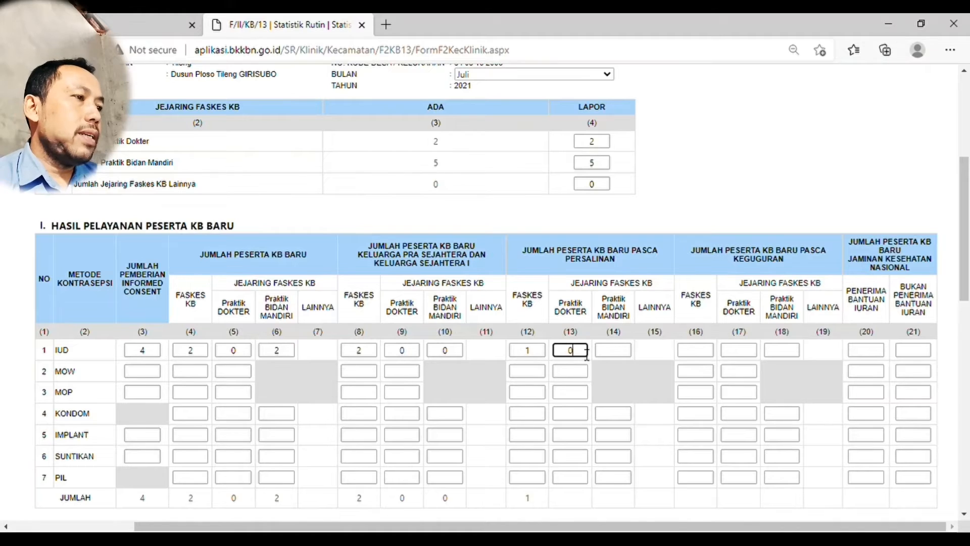
pyautogui.click(617, 356)
pyautogui.write('1')
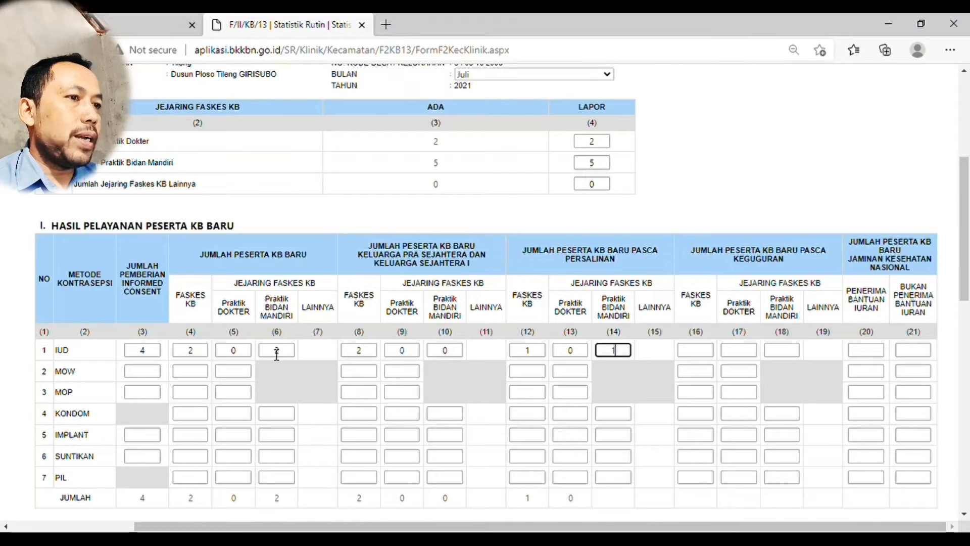
# Try IUD Pasca Keguguran counts of 1 for Faskes KB and 1 for Praktik Bidan Mandiri.
pyautogui.click(696, 354)
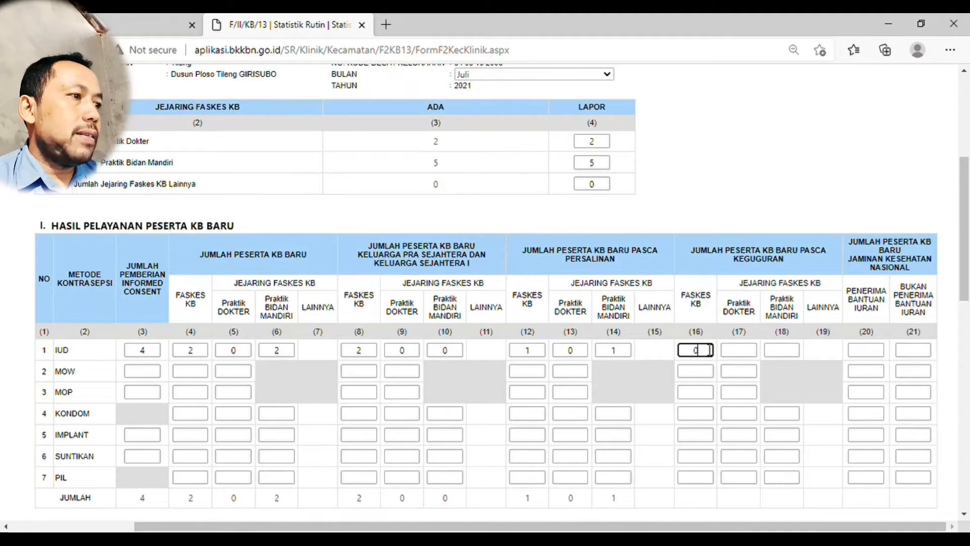
pyautogui.press('BackSpace')
pyautogui.write('1')
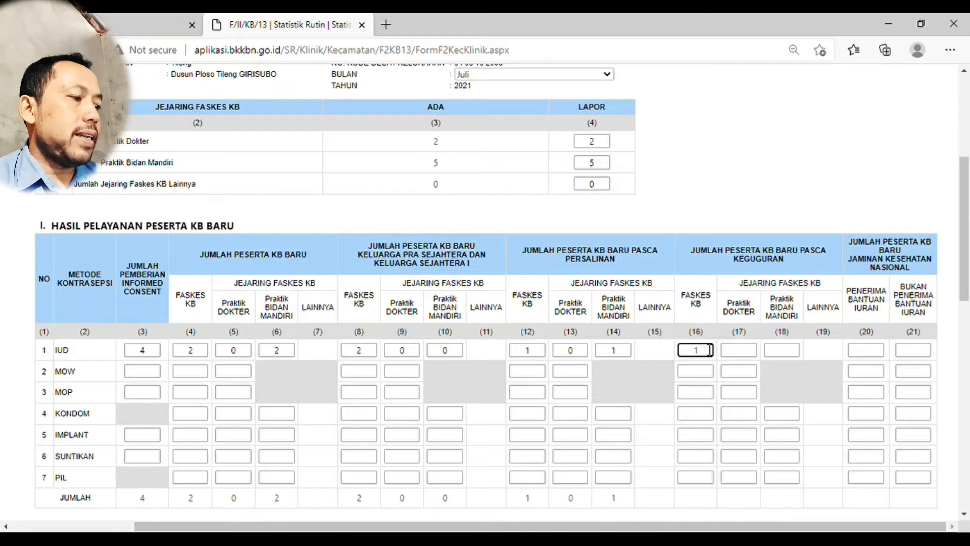
pyautogui.press('Tab')
pyautogui.press('Tab')
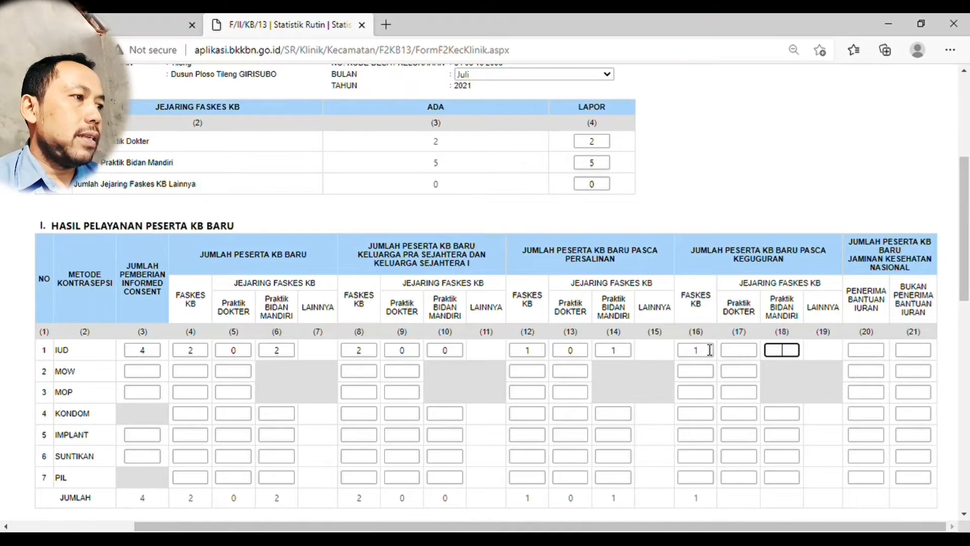
pyautogui.write('1')
# Set the IUD Pasca Keguguran counts to 0 for Praktik Dokter, Faskes KB and Praktik Bidan Mandiri.
pyautogui.hotkey('shift', 'Tab')
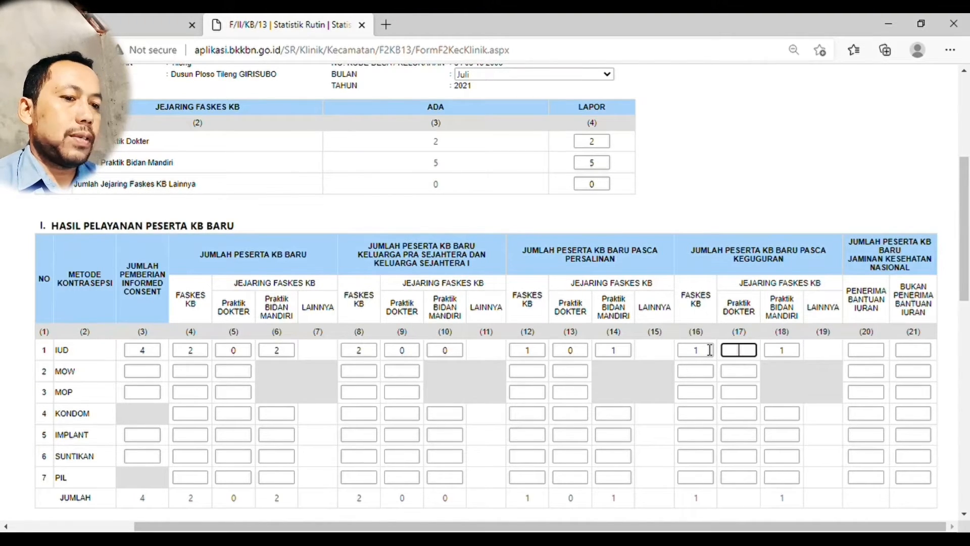
pyautogui.write('0')
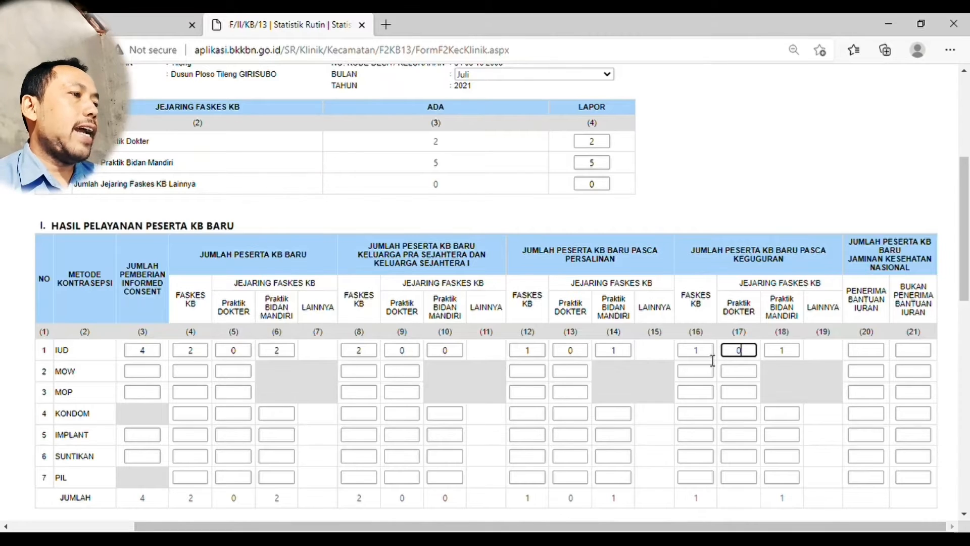
pyautogui.click(710, 354)
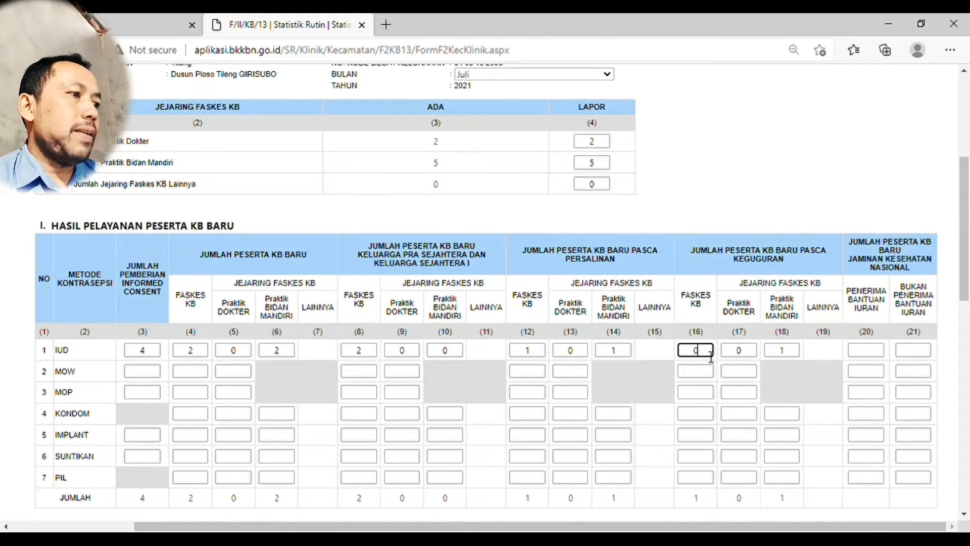
pyautogui.click(802, 352)
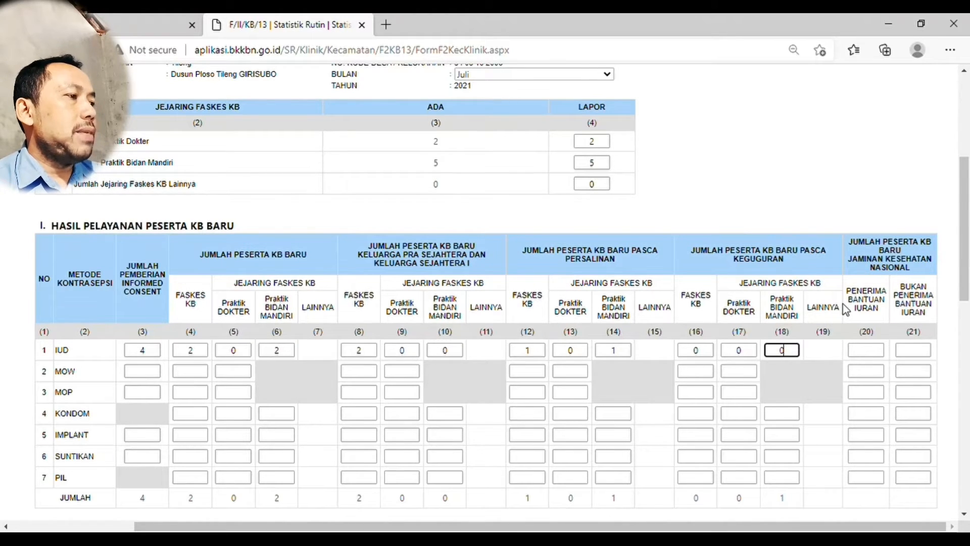
# Enter 2 for Penerima Bantuan Iuran and 2 for Bukan Penerima Bantuan Iuran in the IUD row's Jaminan Kesehatan Nasional columns.
pyautogui.click(870, 353)
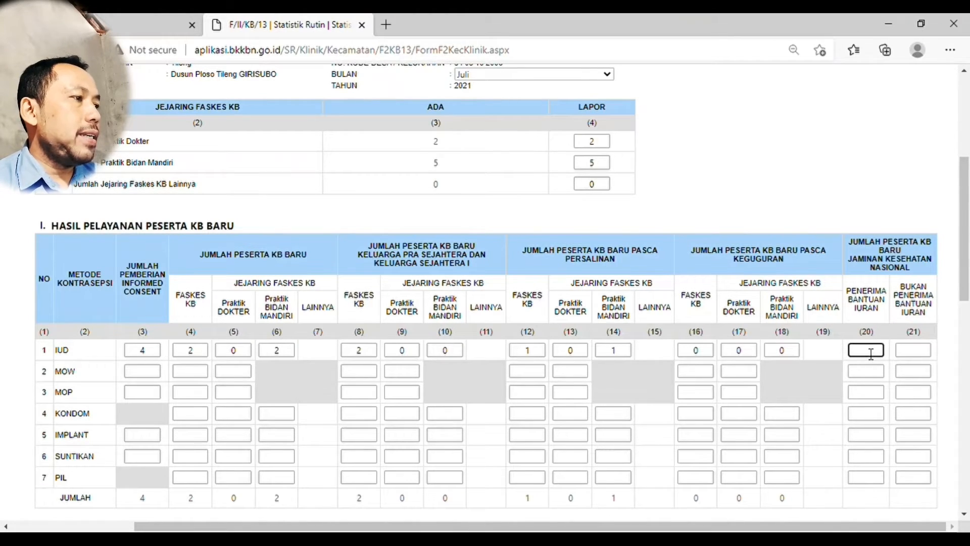
pyautogui.write('2')
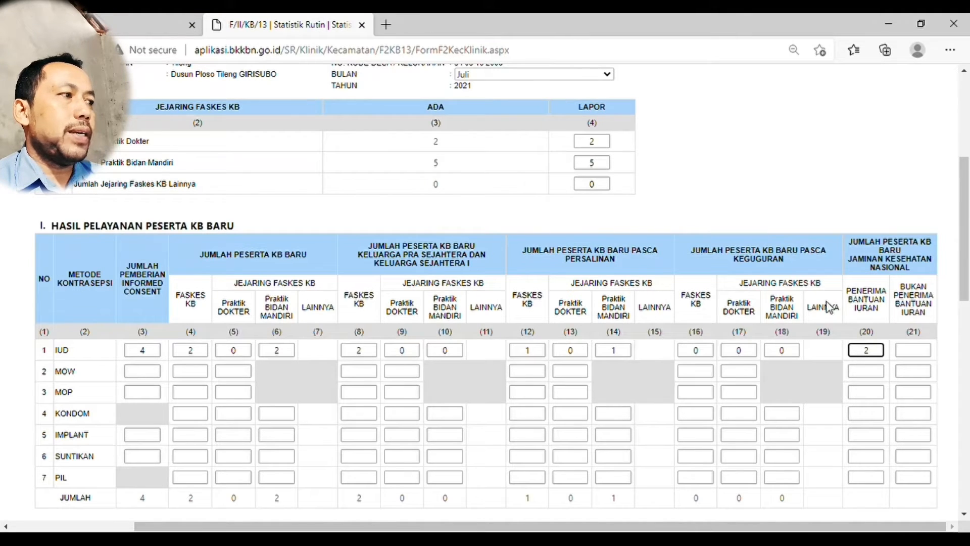
pyautogui.click(920, 354)
pyautogui.write('2')
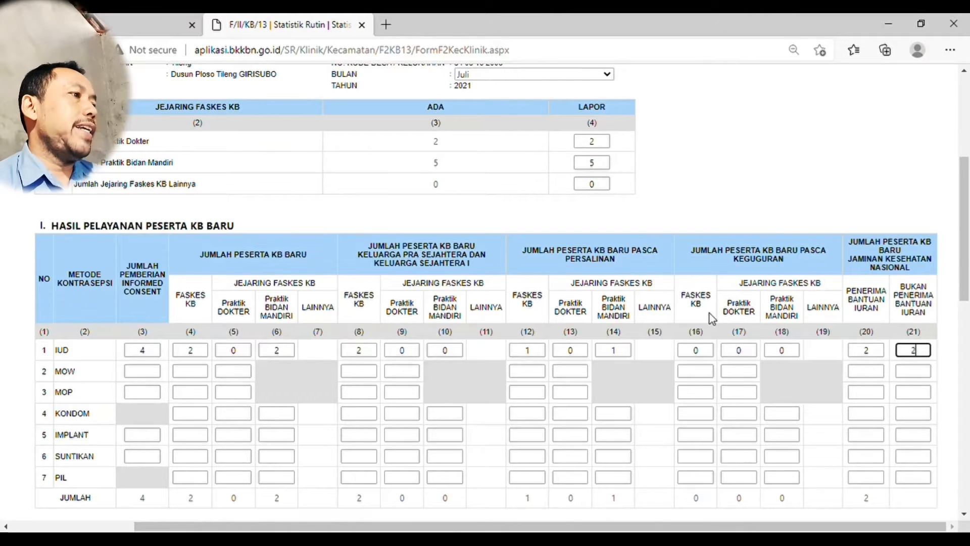
# Fill every available field of the MOW and MOP rows in the Peserta KB Baru table with 0.
pyautogui.moveTo(963, 277); pyautogui.dragTo(965, 297)
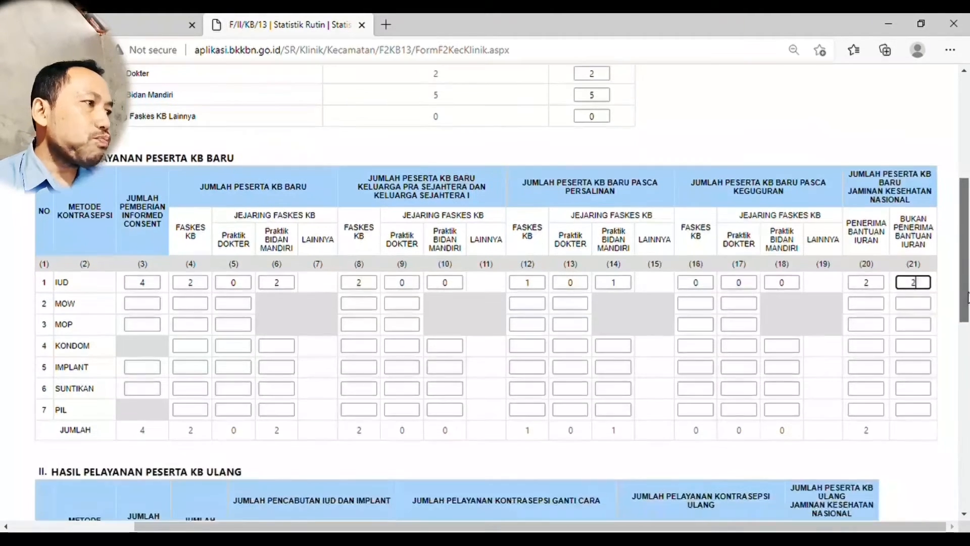
pyautogui.click(146, 307)
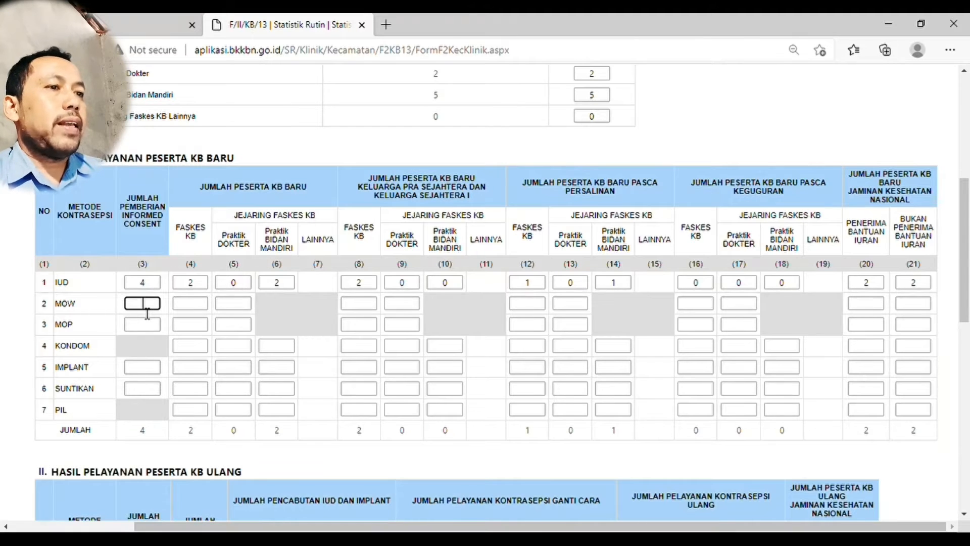
pyautogui.write('0')
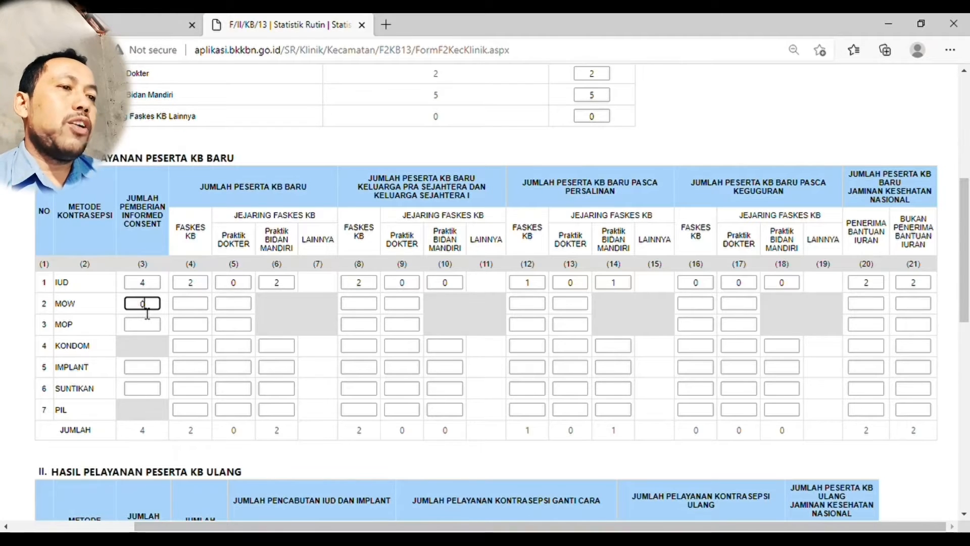
pyautogui.write('\t0\t0\t0\t0\t0')
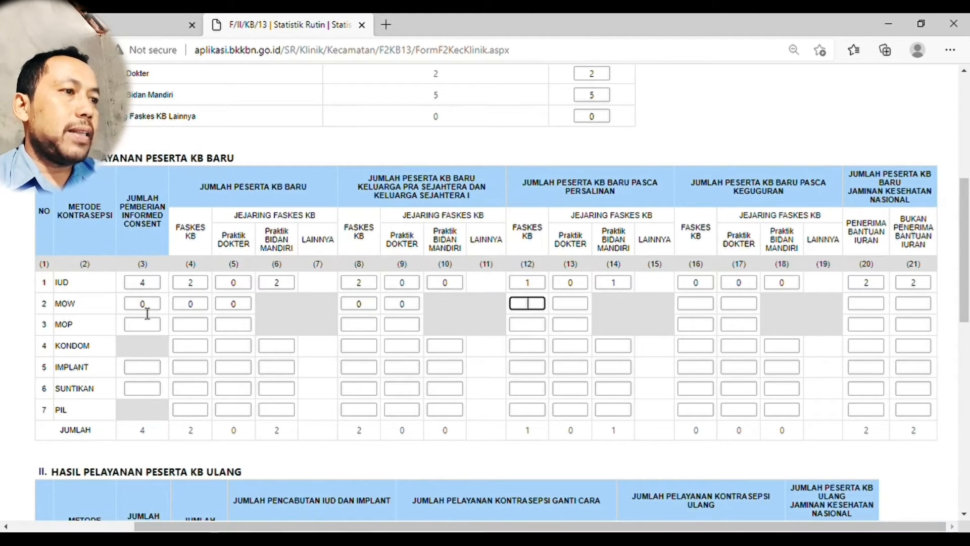
pyautogui.write('\t0')
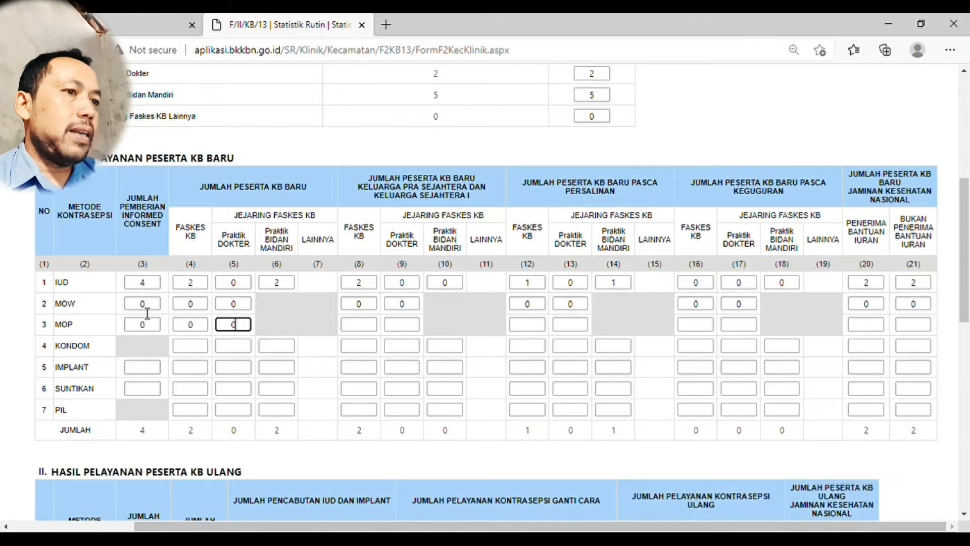
pyautogui.write('\t0\t0\t0\t0\t0\t0\t0\t0\t0\t0\t0\t0\t0\t0')
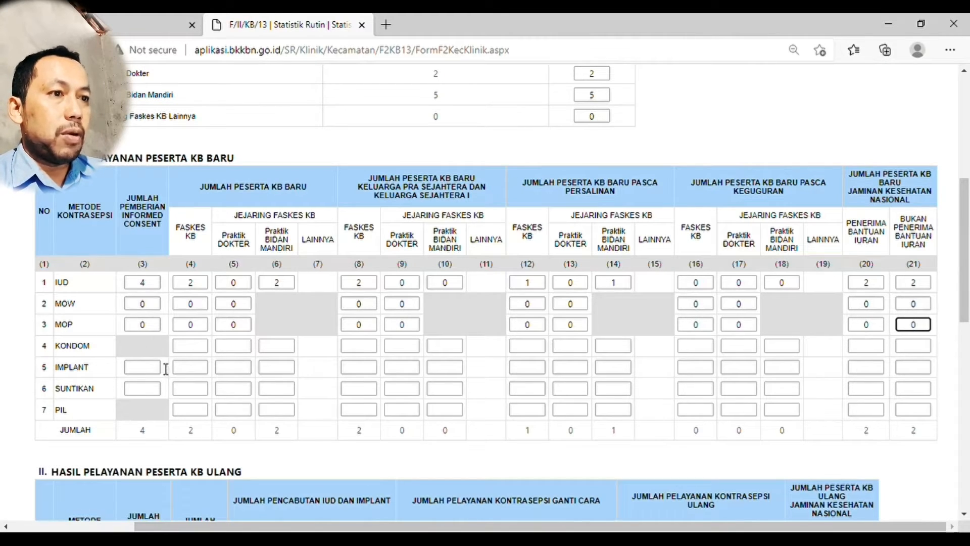
# Enter the KONDOM row's Jumlah Peserta KB Baru counts: 2 for Faskes KB, 1 for Praktik Dokter and 1 for Praktik Bidan Mandiri.
pyautogui.click(197, 347)
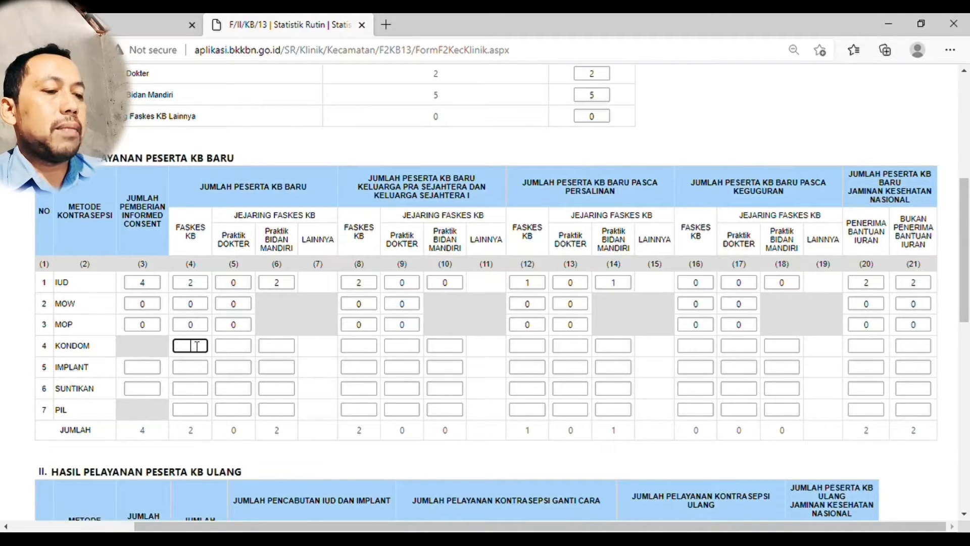
pyautogui.write('2')
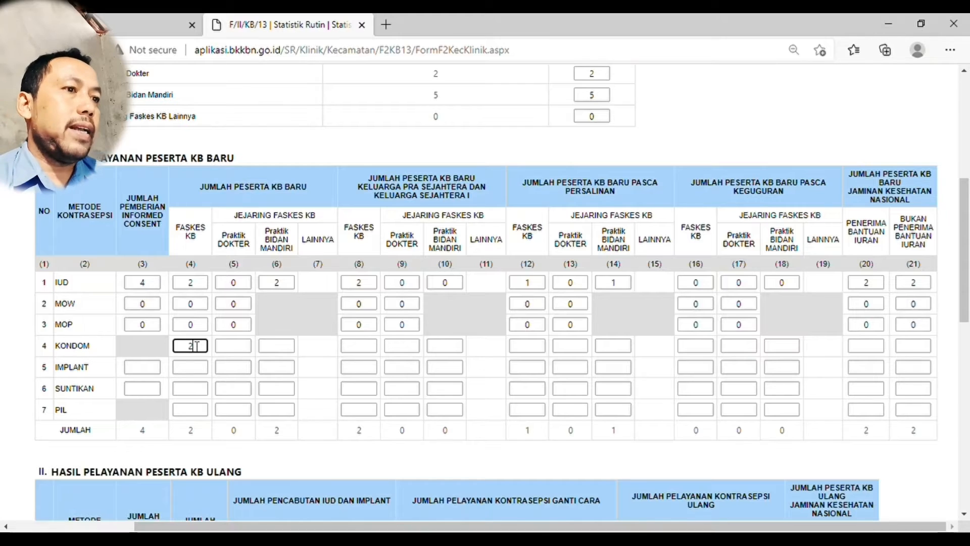
pyautogui.press('Tab')
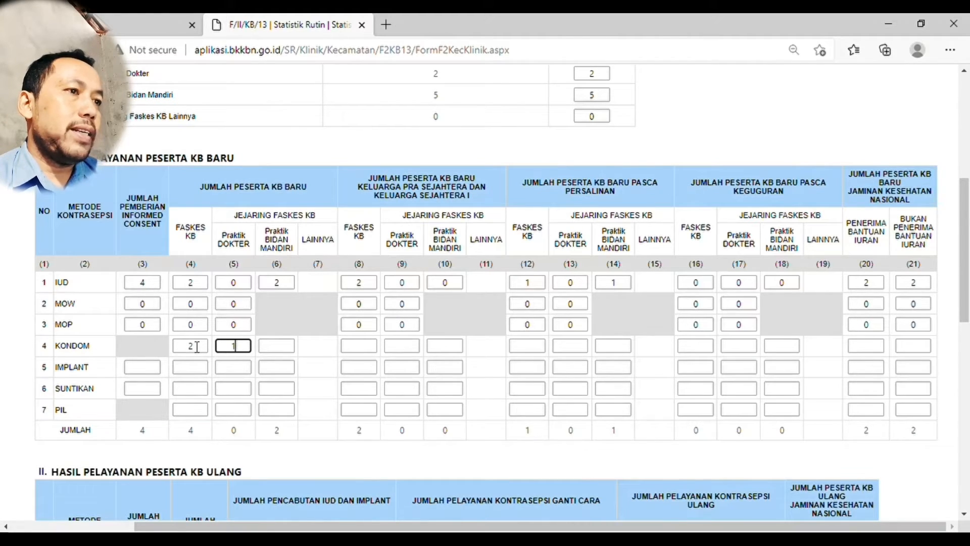
pyautogui.write('1')
pyautogui.press('Tab')
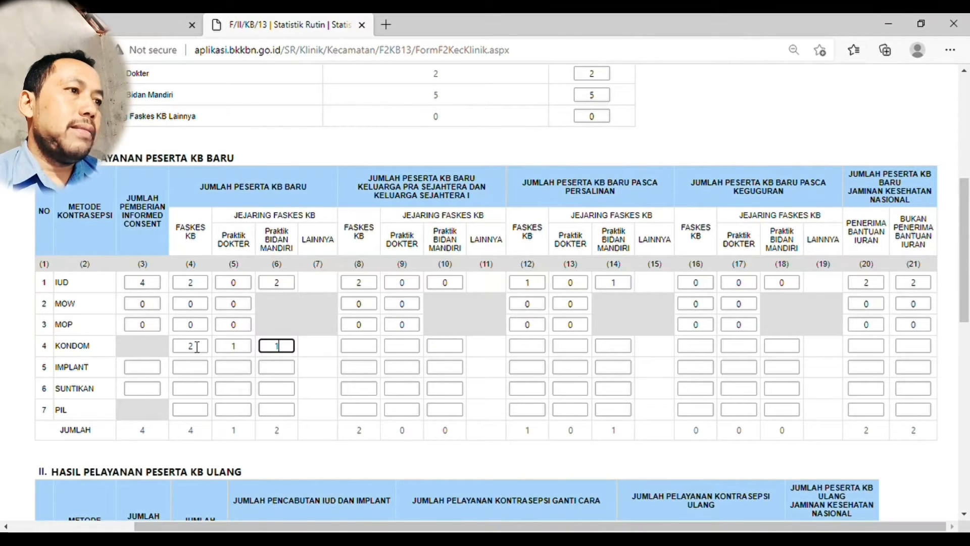
pyautogui.press('Tab')
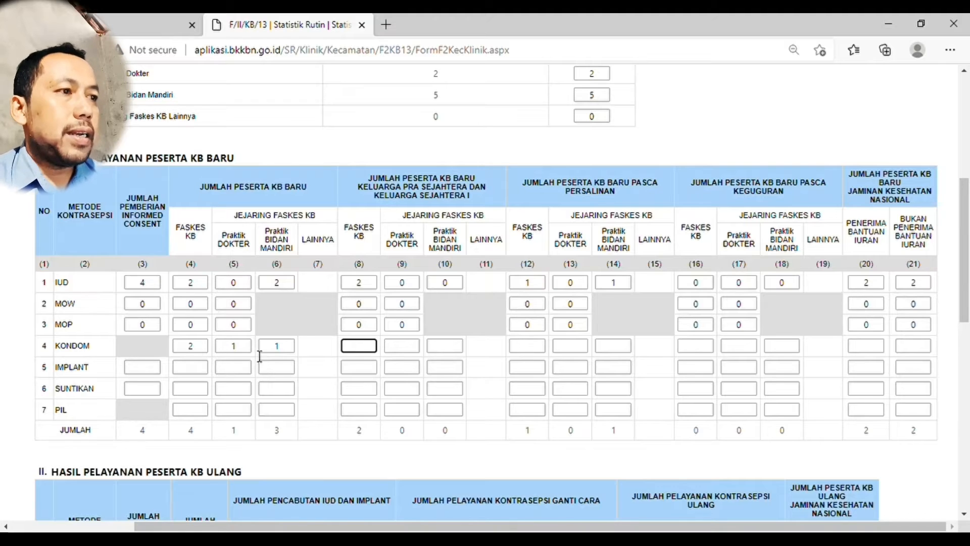
# Enter the KONDOM row's Keluarga Pra Sejahtera dan Sejahtera I counts: 2 for Faskes KB, 0 for Praktik Dokter and 0 for Praktik Bidan Mandiri.
pyautogui.write('2')
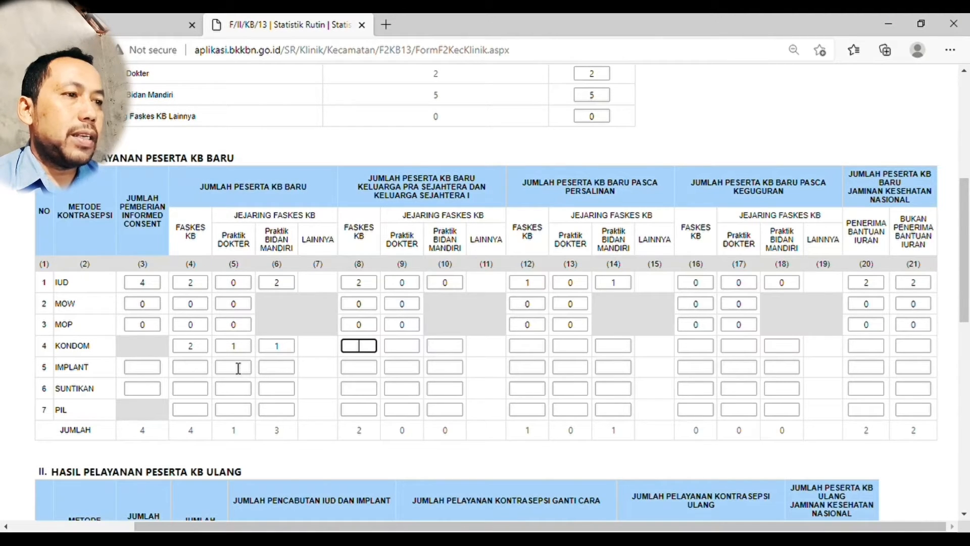
pyautogui.press('Tab')
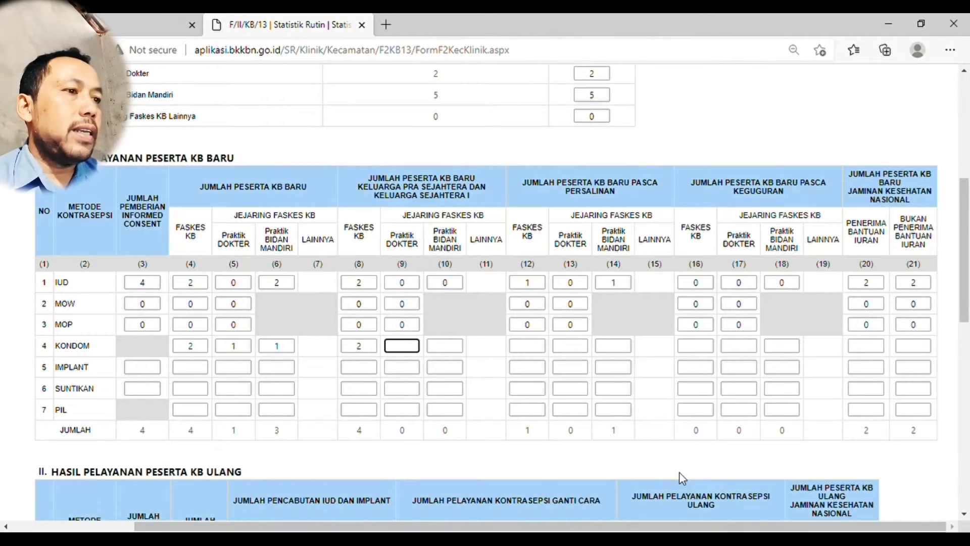
pyautogui.write('0')
pyautogui.press('Tab')
pyautogui.write('0')
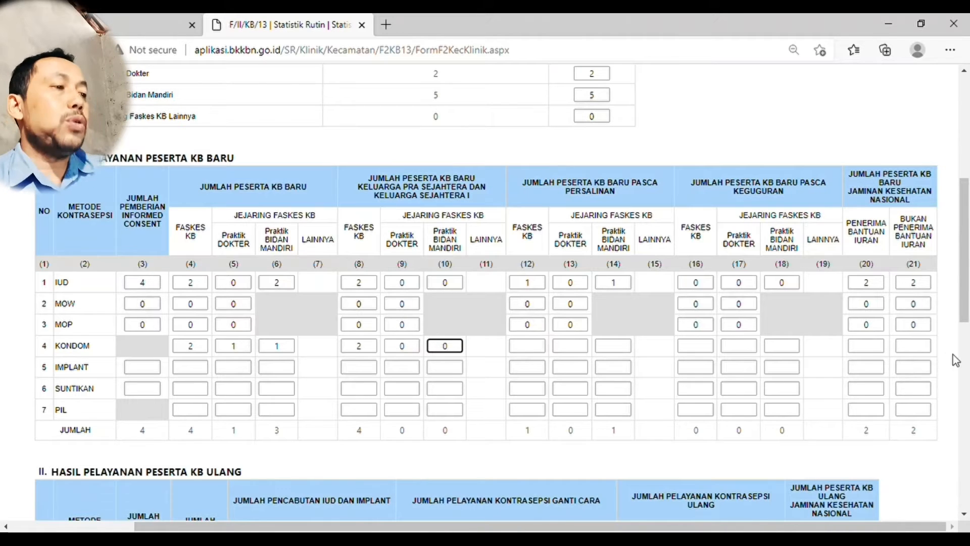
pyautogui.press('Tab')
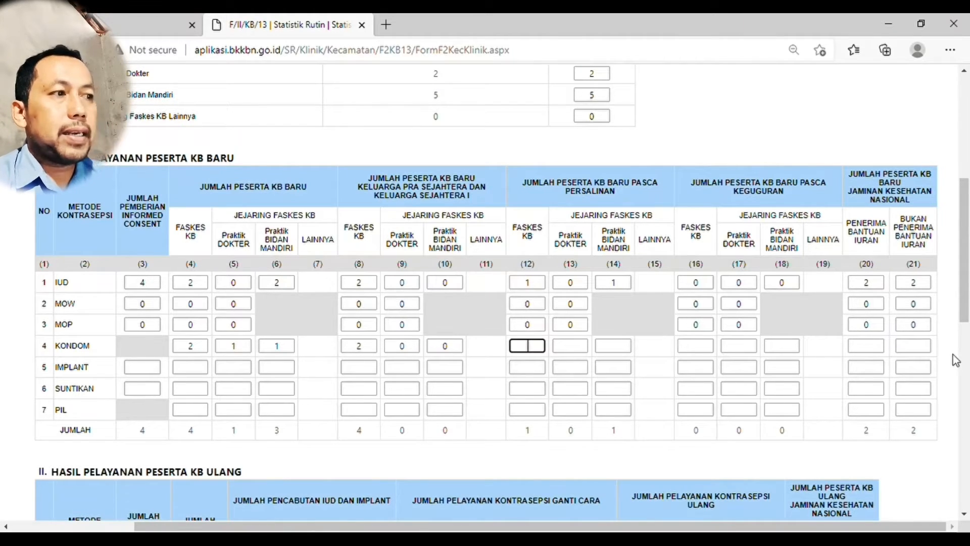
# Set the KONDOM row's Pasca Persalinan and Pasca Keguguran counts to 0 for Faskes KB, Praktik Dokter and Praktik Bidan Mandiri.
pyautogui.write('0')
pyautogui.press('Tab')
pyautogui.write('0')
pyautogui.press('Tab')
pyautogui.write('0')
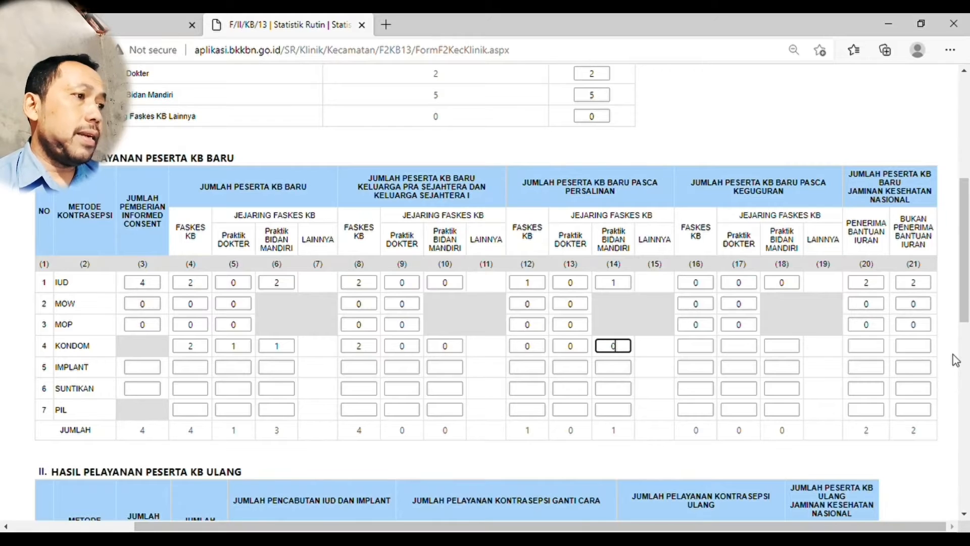
pyautogui.press('Tab')
pyautogui.write('0')
pyautogui.press('Tab')
pyautogui.write('0')
pyautogui.press('Tab')
pyautogui.write('0')
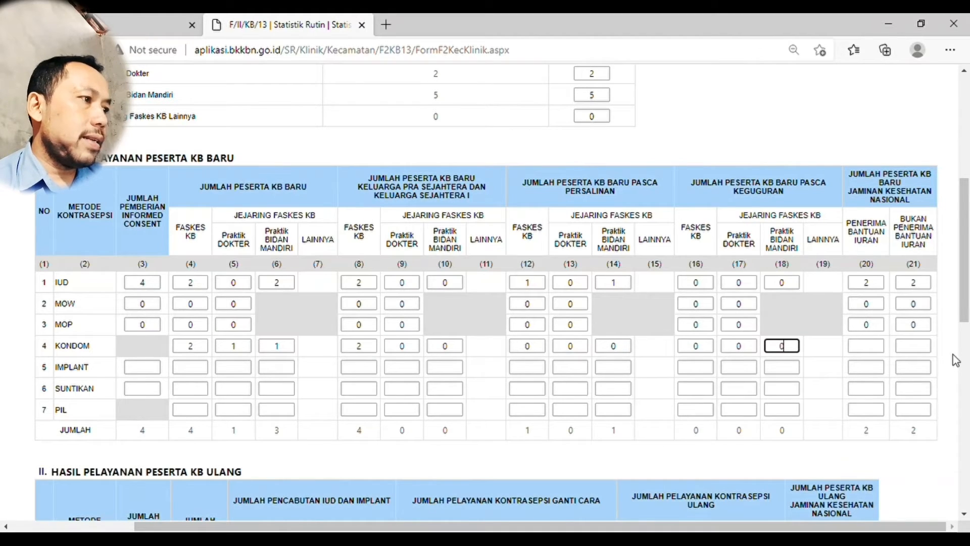
pyautogui.press('Tab')
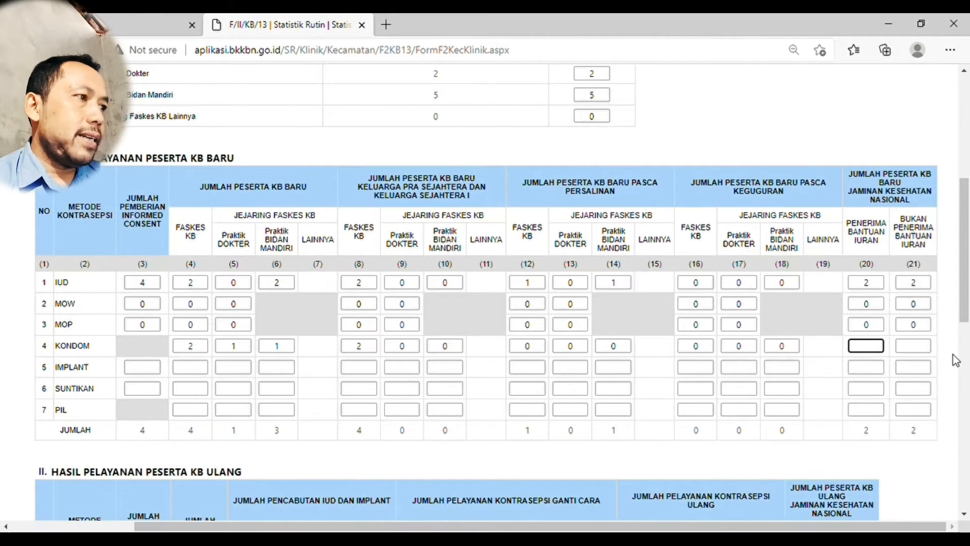
# Enter 2 for Penerima Bantuan Iuran and 2 for Bukan Penerima Bantuan Iuran in the KONDOM row.
pyautogui.write('2')
pyautogui.press('Tab')
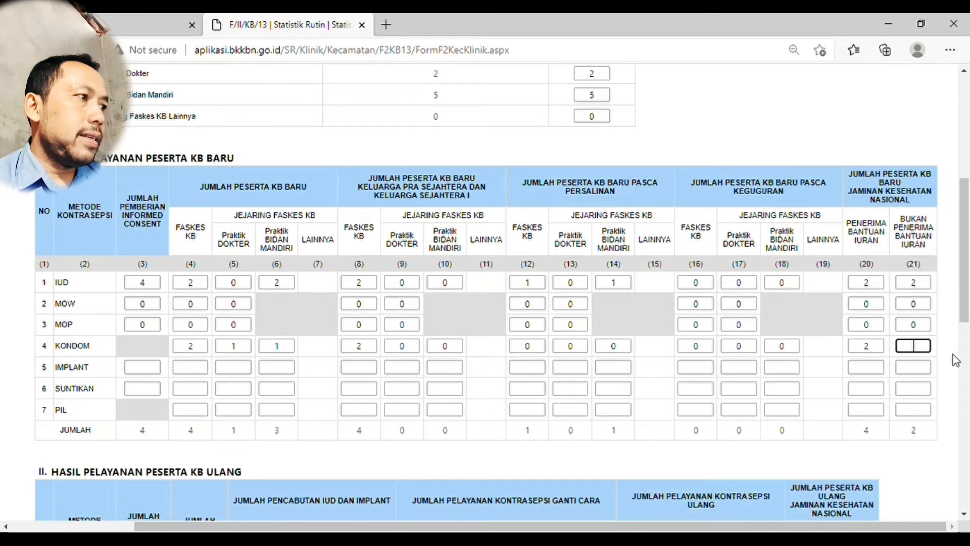
pyautogui.write('2')
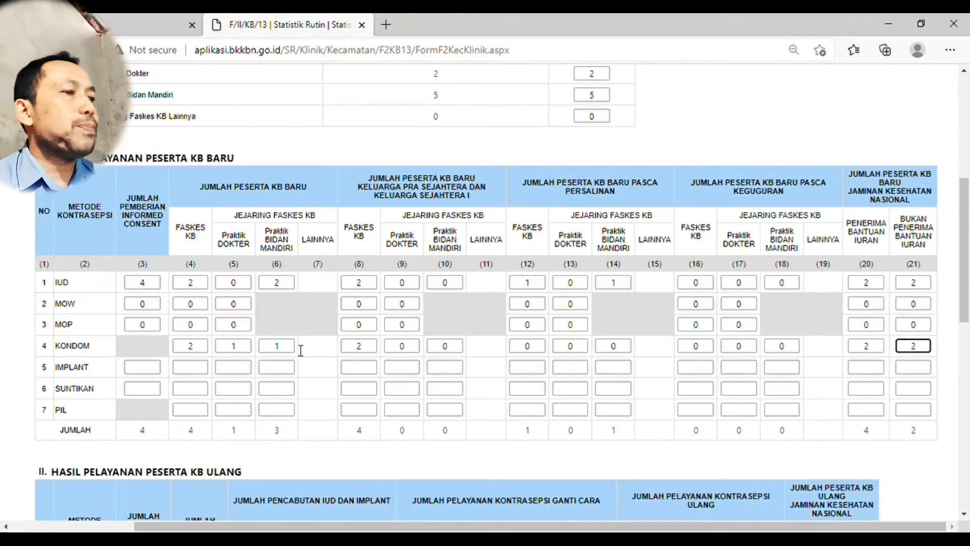
# Enter 6 for IMPLANT informed consent, and new-participant counts of 0 for Faskes KB, 0 for Praktik Dokter and 6 for Praktik Bidan Mandiri.
pyautogui.click(157, 367)
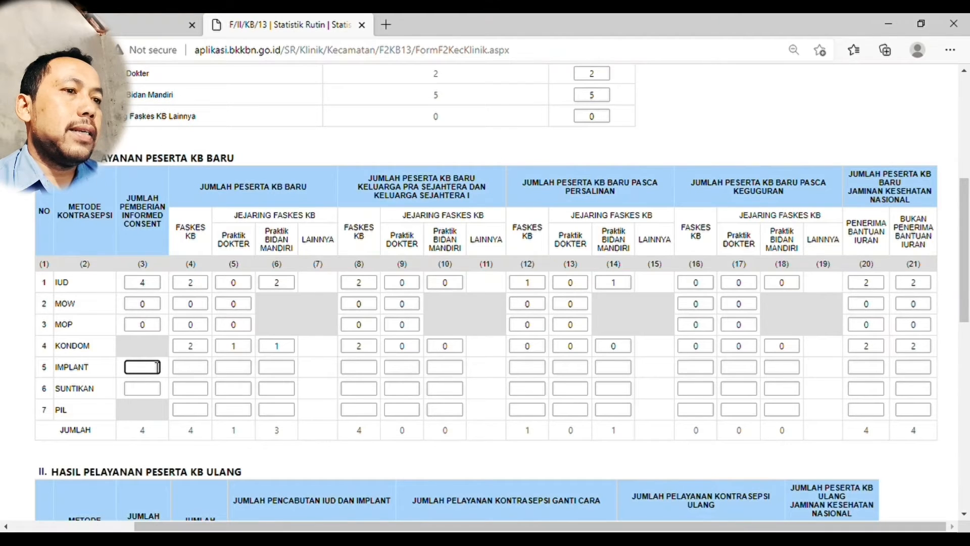
pyautogui.write('6')
pyautogui.click(188, 373)
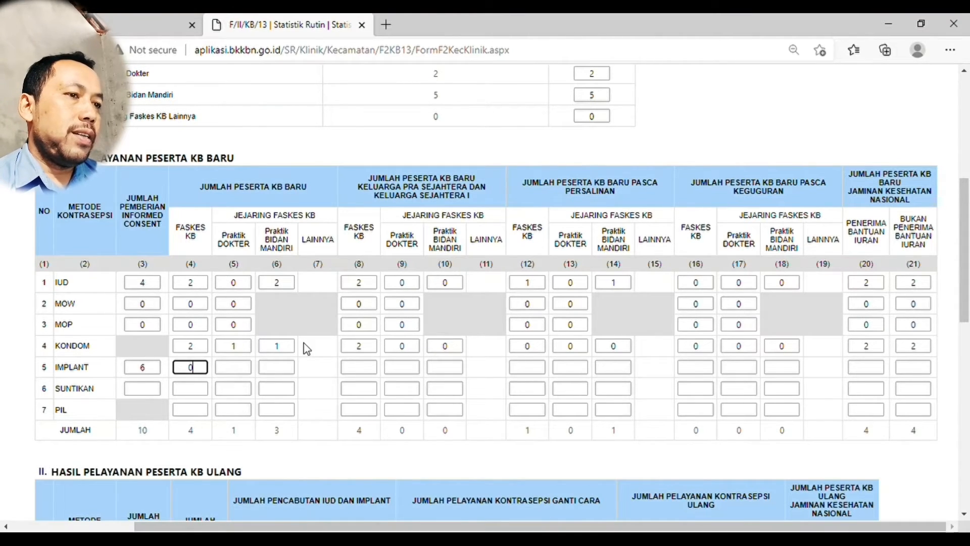
pyautogui.press('Tab')
pyautogui.write('0')
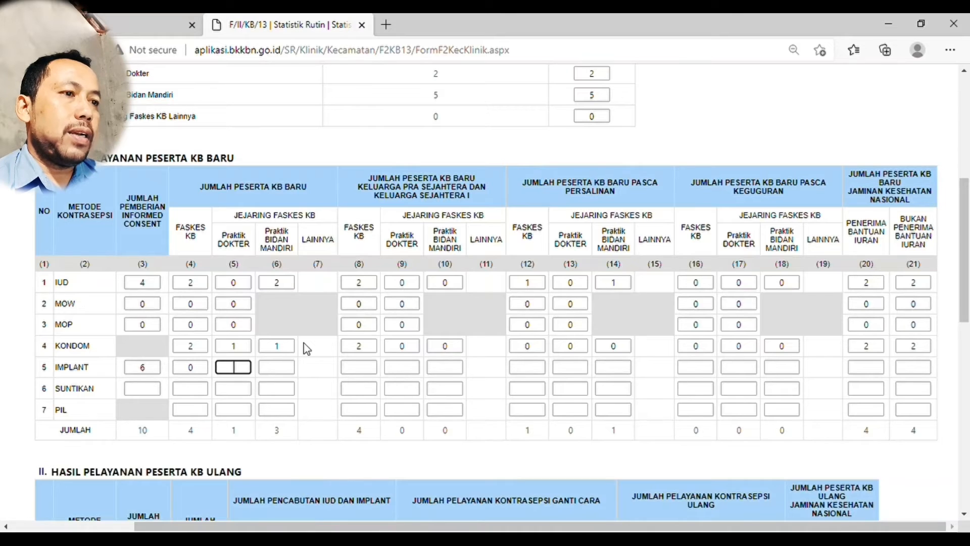
pyautogui.press('Tab')
pyautogui.write('6')
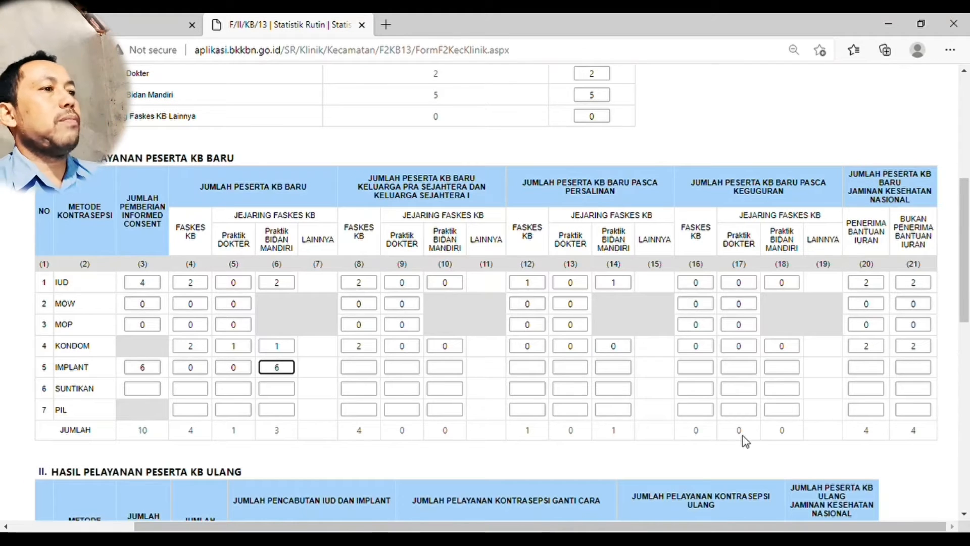
pyautogui.press('Tab')
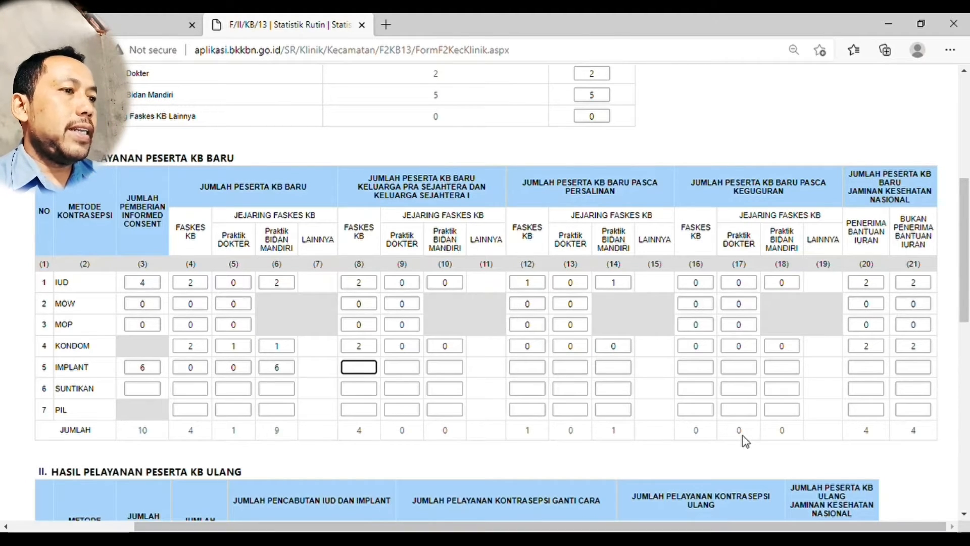
# Set all three IMPLANT counts under Keluarga Pra Sejahtera dan Keluarga Sejahtera I to 0.
pyautogui.write('0')
pyautogui.press('Tab')
pyautogui.write('0')
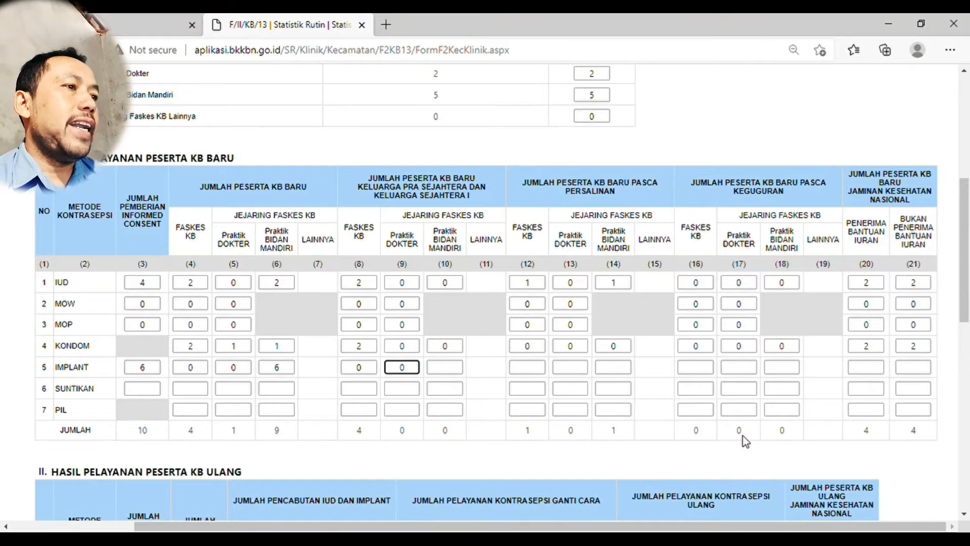
pyautogui.press('Tab')
pyautogui.write('0')
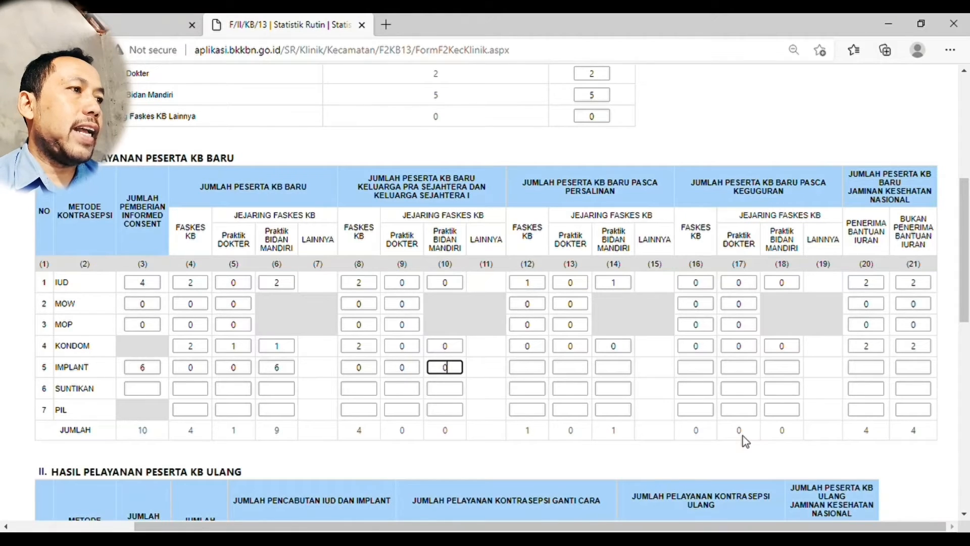
pyautogui.press('Tab')
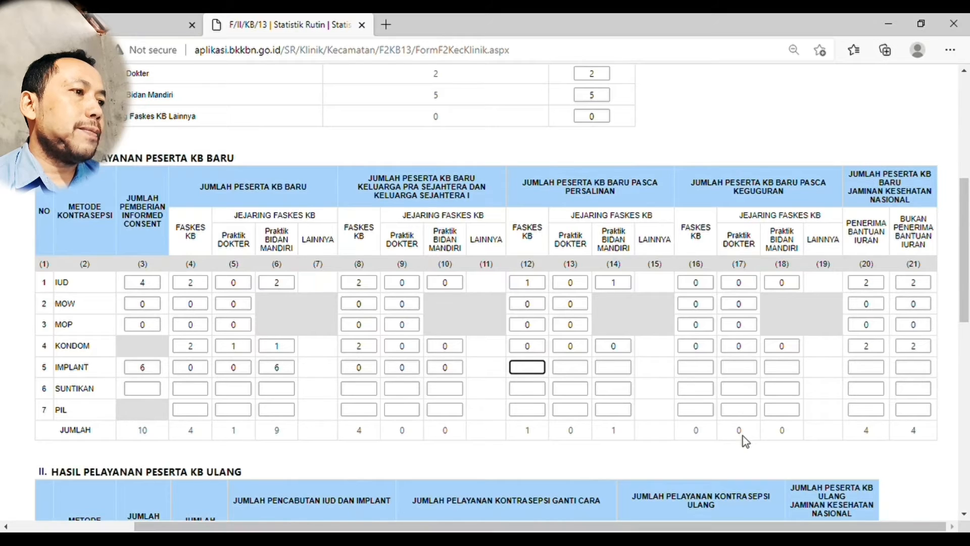
# Fill the IMPLANT row's Pasca Persalinan and Pasca Keguguran counts with 0 for Faskes KB, Praktik Dokter and Praktik Bidan Mandiri.
pyautogui.write('0')
pyautogui.press('Tab')
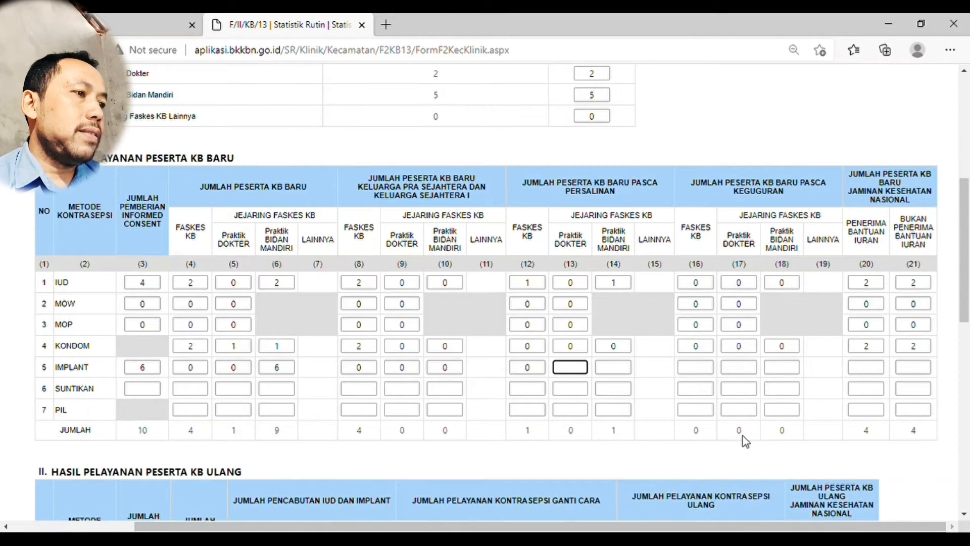
pyautogui.write('0')
pyautogui.press('Tab')
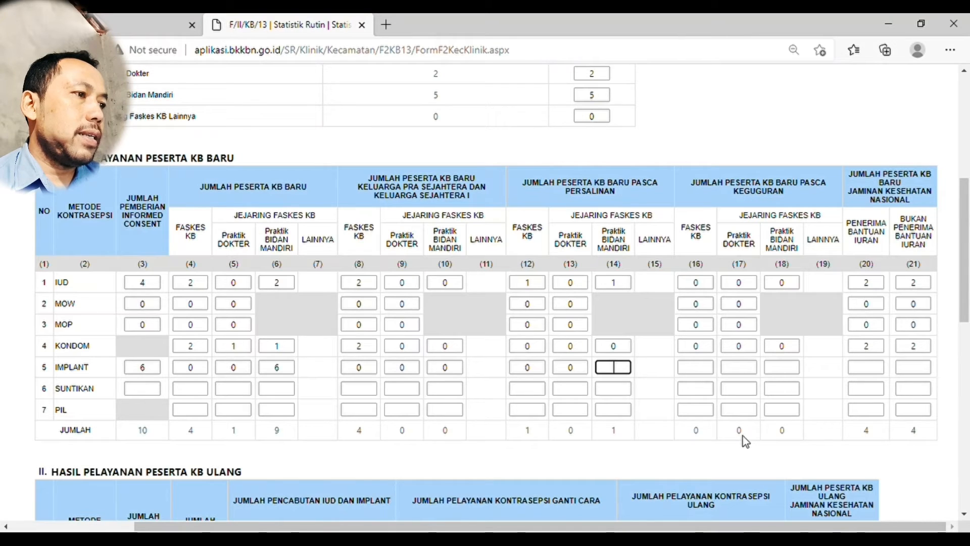
pyautogui.write('0')
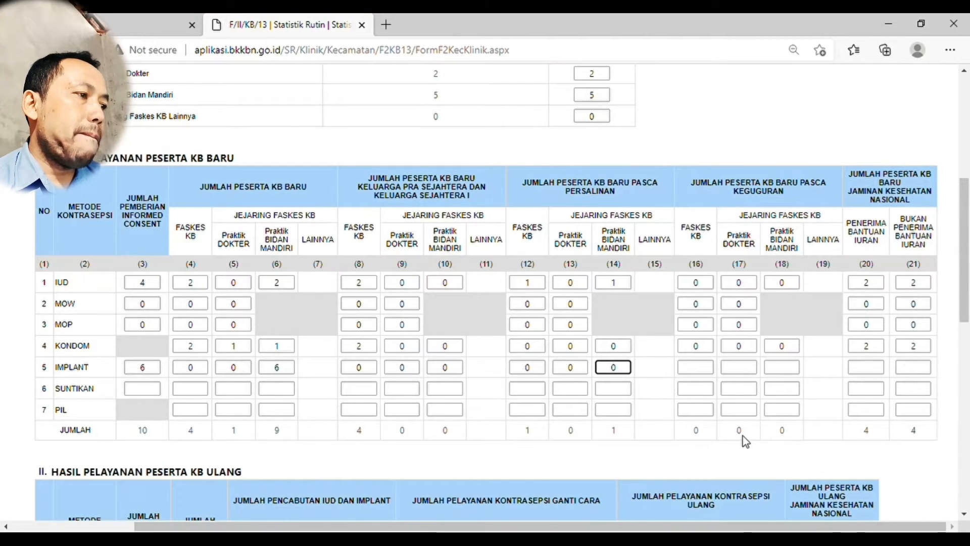
pyautogui.press('Tab')
pyautogui.write('0')
pyautogui.press('Tab')
pyautogui.write('0')
pyautogui.press('Tab')
pyautogui.write('0')
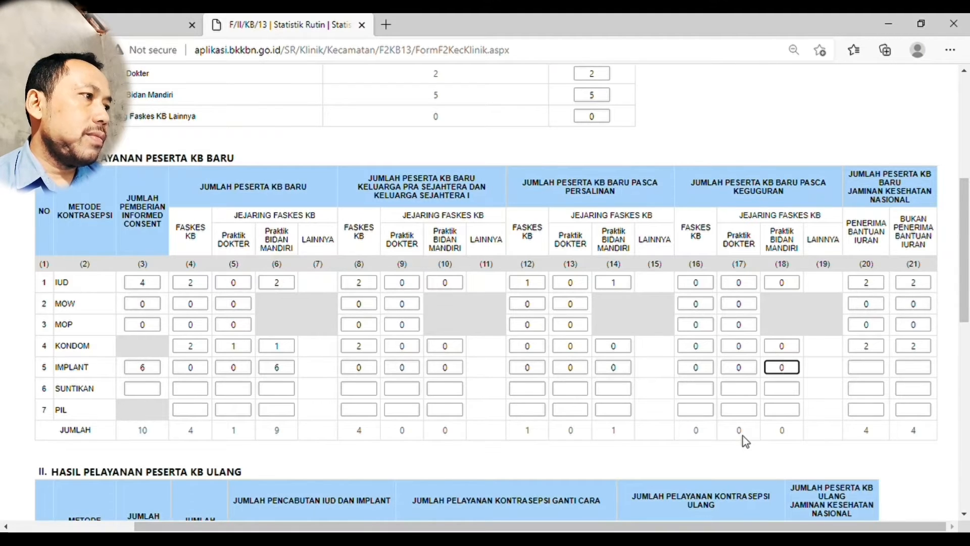
# Enter 0 for Penerima Bantuan Iuran and 6 for Bukan Penerima Bantuan Iuran in the IMPLANT row.
pyautogui.press('Tab')
pyautogui.write('0')
pyautogui.press('Tab')
pyautogui.write('6')
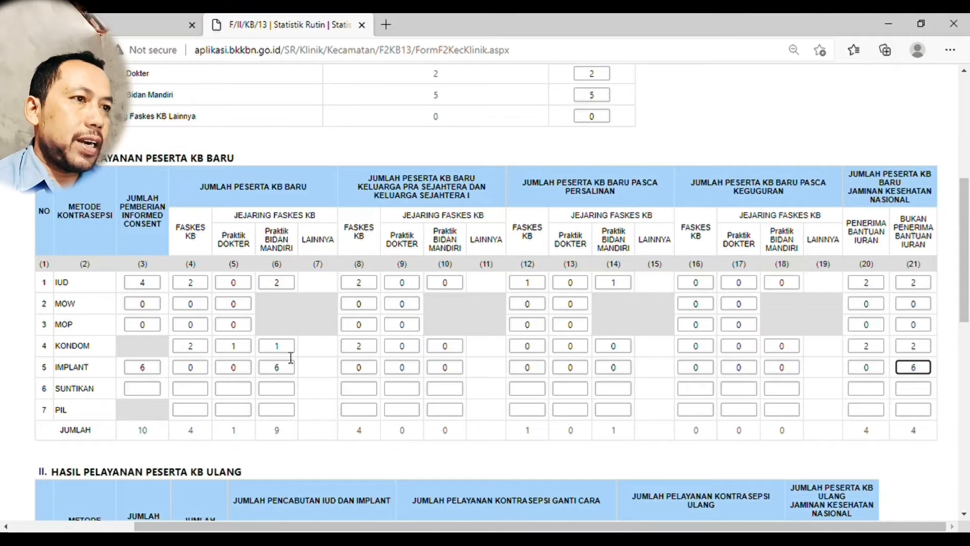
# Enter 4 for SUNTIKAN informed consent, and new-participant counts of 2 for Faskes KB, 0 for Praktik Dokter and 2 for Praktik Bidan Mandiri.
pyautogui.scroll(-1, 227, 371)
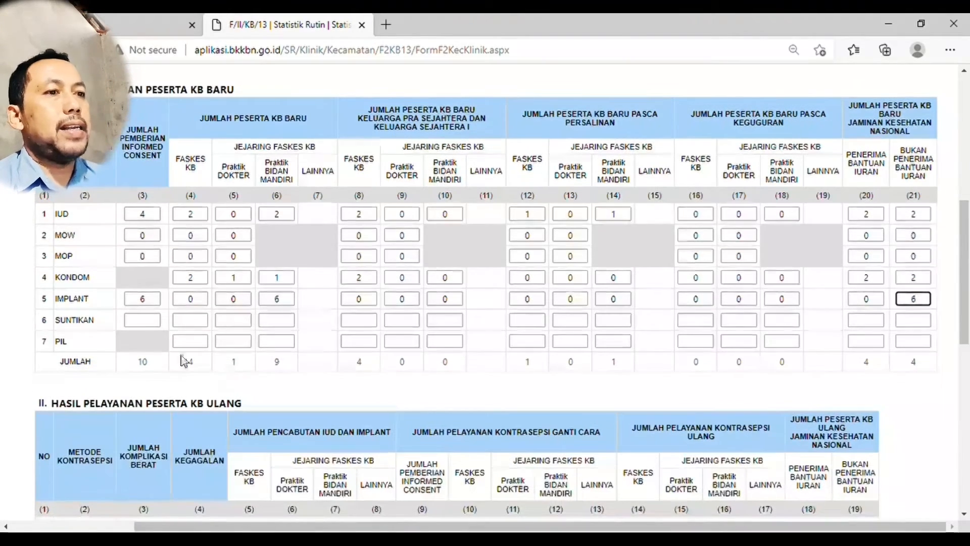
pyautogui.click(156, 325)
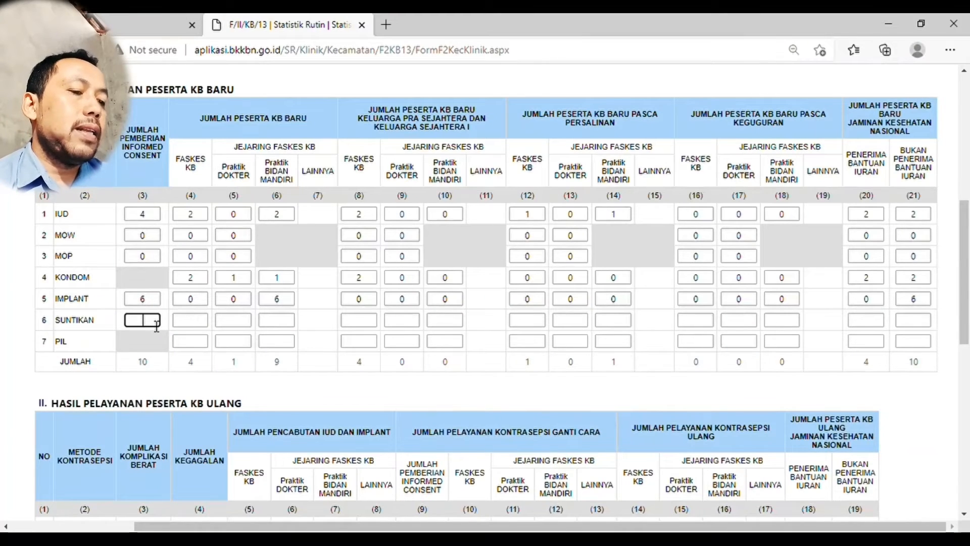
pyautogui.write('4')
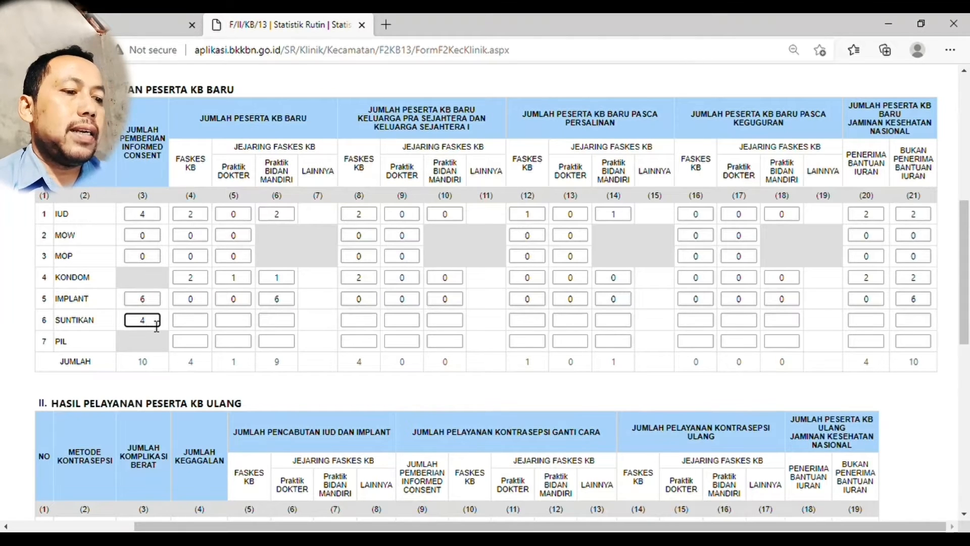
pyautogui.press('Tab')
pyautogui.write('2')
pyautogui.press('Tab')
pyautogui.write('0')
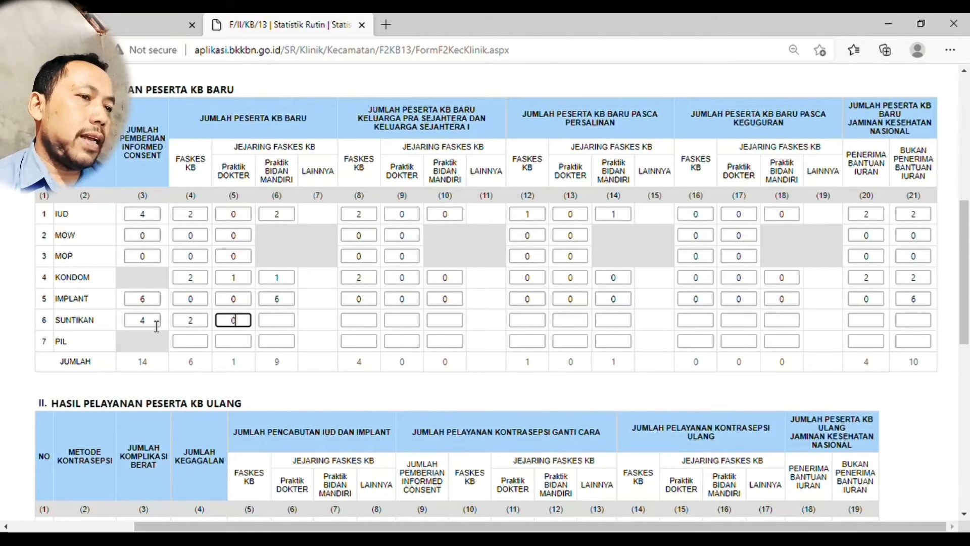
pyautogui.press('Tab')
pyautogui.write('2')
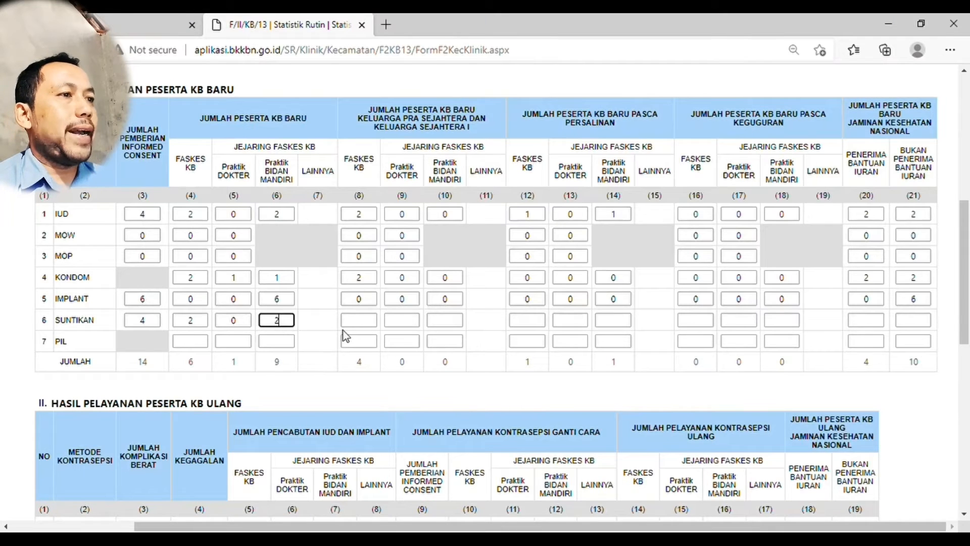
# Enter the SUNTIKAN row's Keluarga Pra Sejahtera dan Sejahtera I counts: 2 for Faskes KB, 0 for Praktik Dokter and 0 for Praktik Bidan Mandiri.
pyautogui.click(366, 327)
pyautogui.write('2')
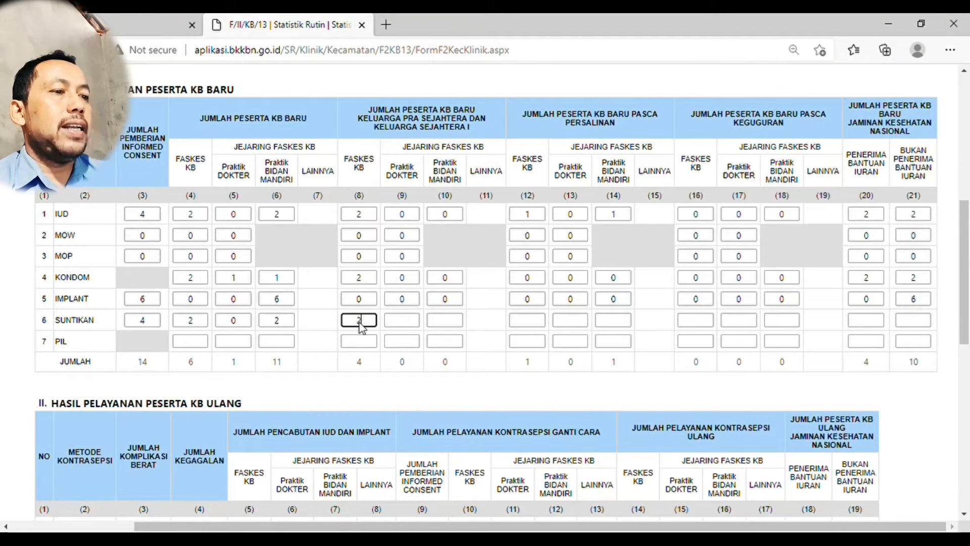
pyautogui.press('Tab')
pyautogui.write('0')
pyautogui.press('Tab')
pyautogui.write('0')
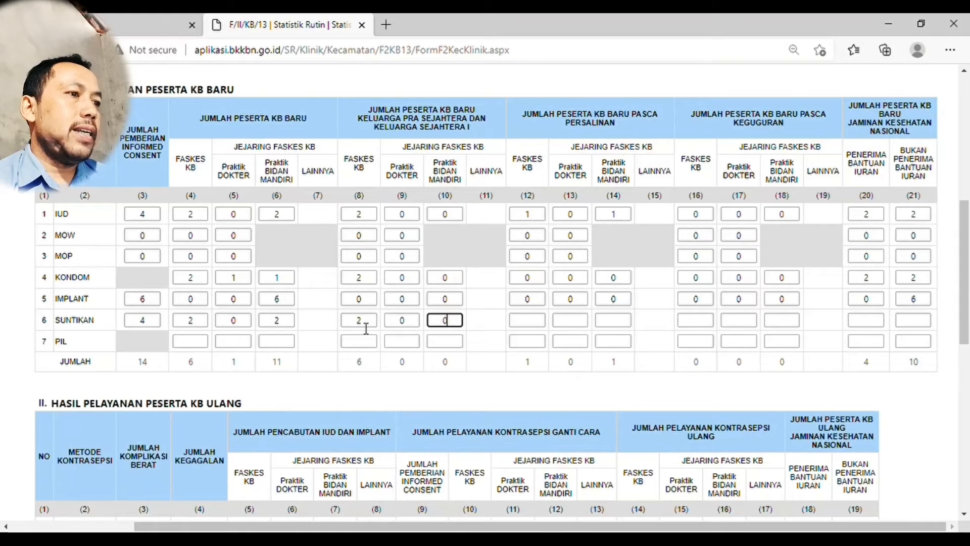
pyautogui.press('Tab')
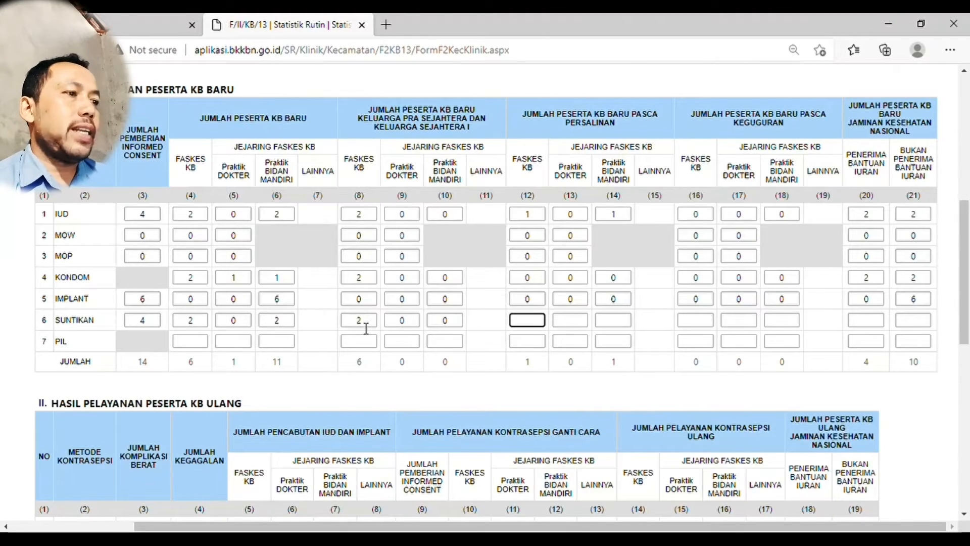
# Set every available Pasca Persalinan and Pasca Keguguran count in the SUNTIKAN row to 0.
pyautogui.write('0\t0\t')
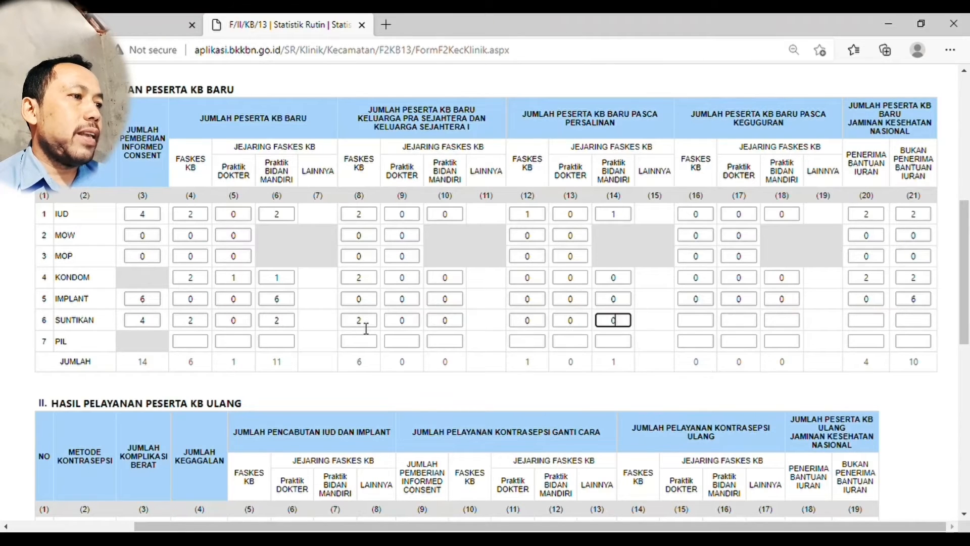
pyautogui.write('0\t0\t0\t0')
pyautogui.press('Tab')
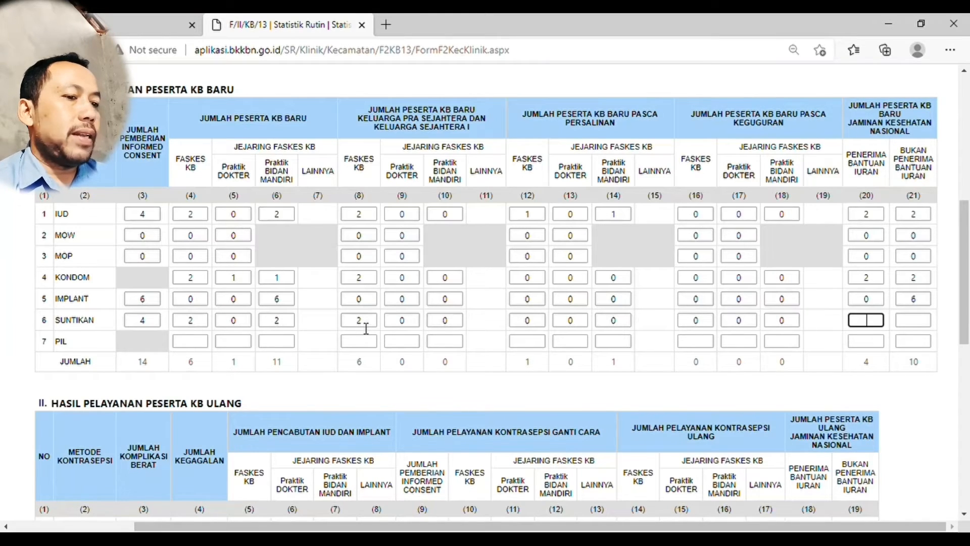
# Enter 2 for Penerima Bantuan Iuran and 2 for Bukan Penerima Bantuan Iuran in the SUNTIKAN row.
pyautogui.write('2')
pyautogui.press('Tab')
pyautogui.write('2')
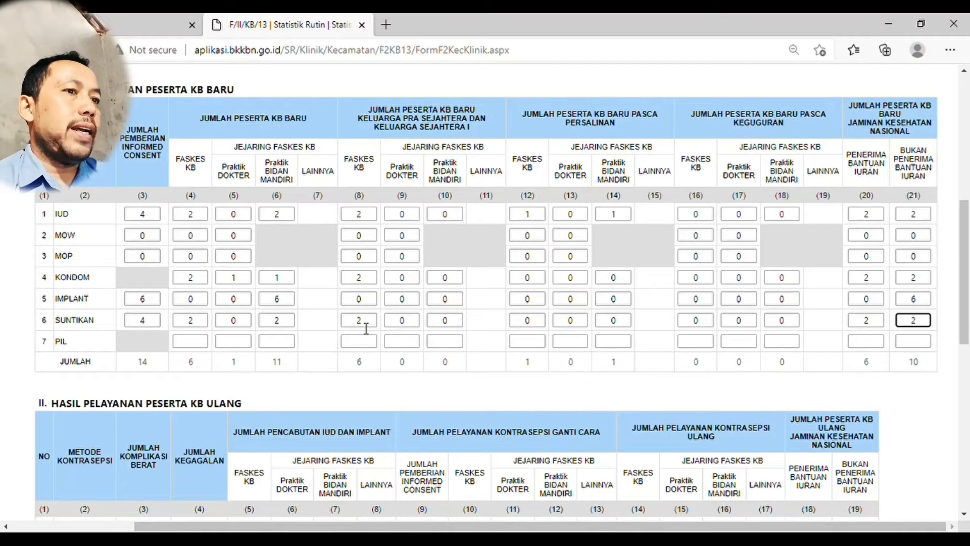
# Enter the PIL row's new-participant counts: 5 for Faskes KB, 0 for Praktik Dokter and 2 for Praktik Bidan Mandiri.
pyautogui.press('Tab')
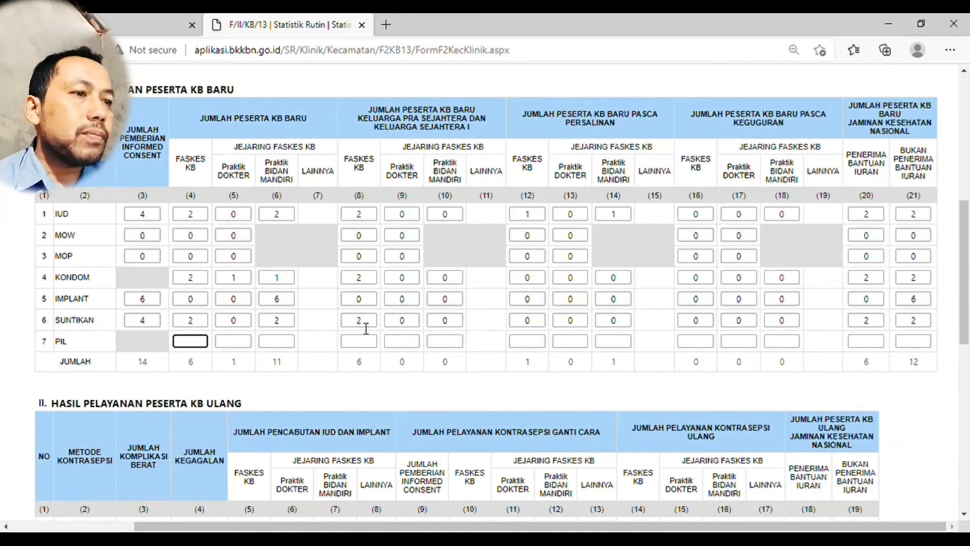
pyautogui.write('5')
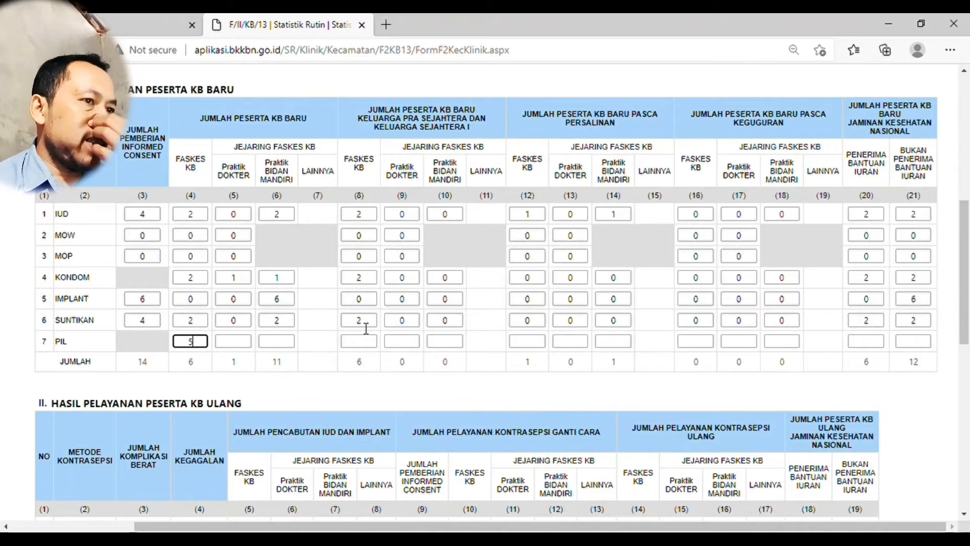
pyautogui.press('Tab')
pyautogui.write('0')
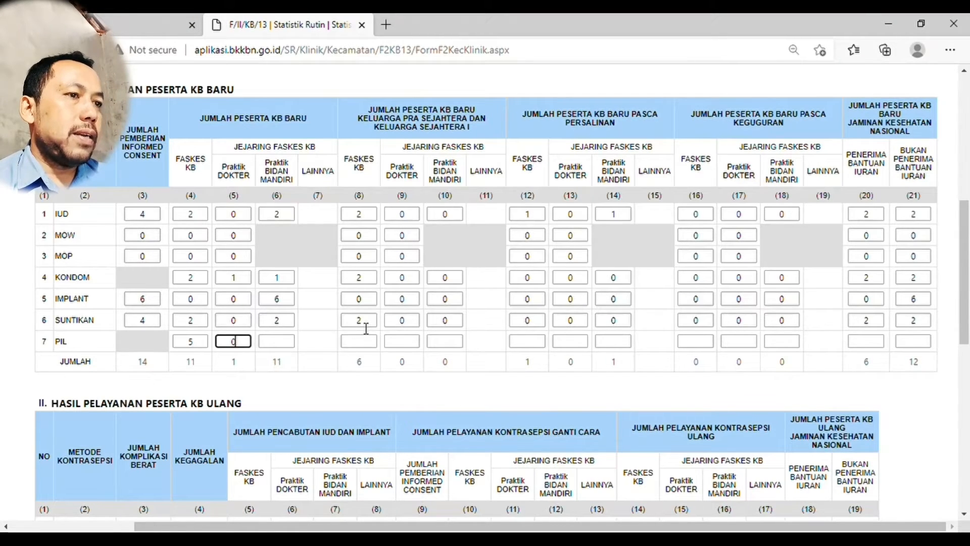
pyautogui.press('Tab')
pyautogui.write('2')
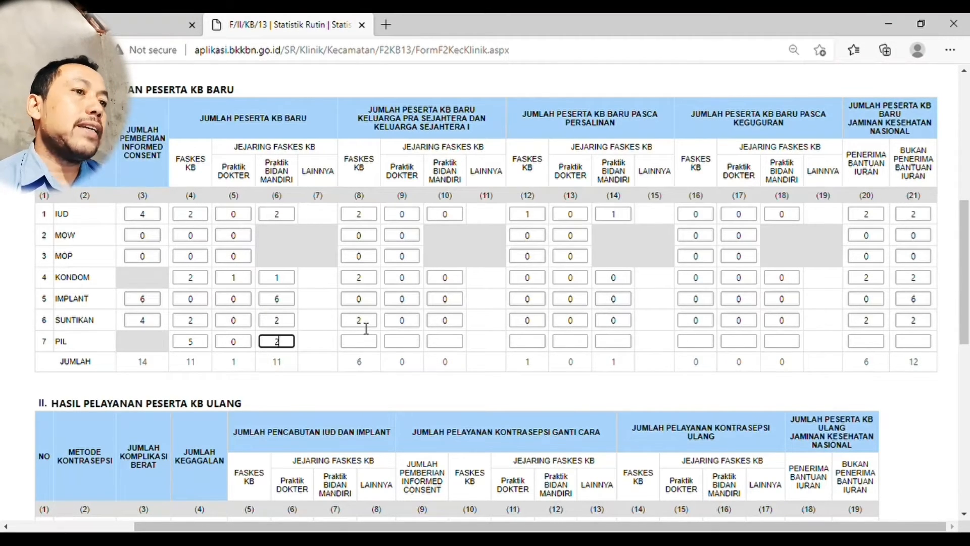
# Enter the PIL row's Keluarga Pra Sejahtera dan Sejahtera I counts: 5 for Faskes KB, 0 for Praktik Dokter and 0 for Praktik Bidan Mandiri.
pyautogui.press('Tab')
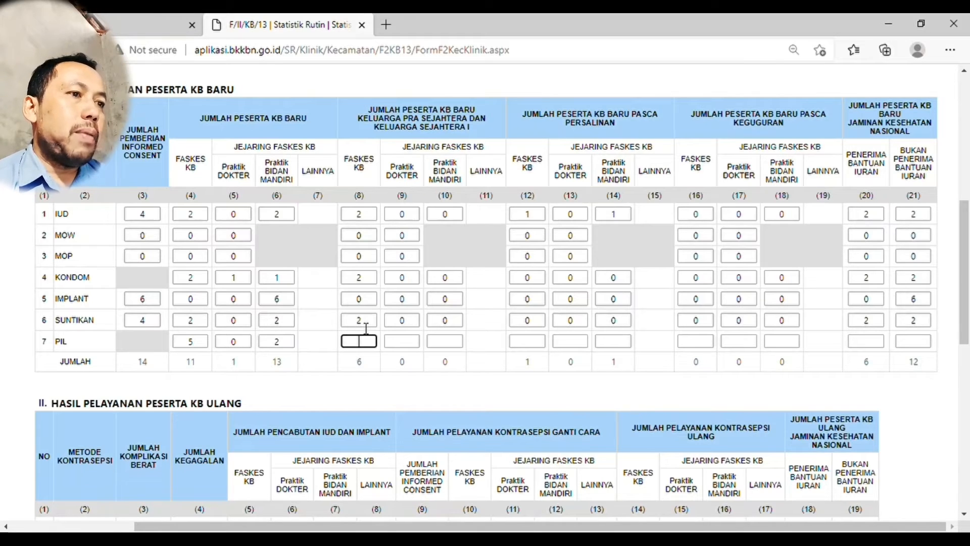
pyautogui.write('5')
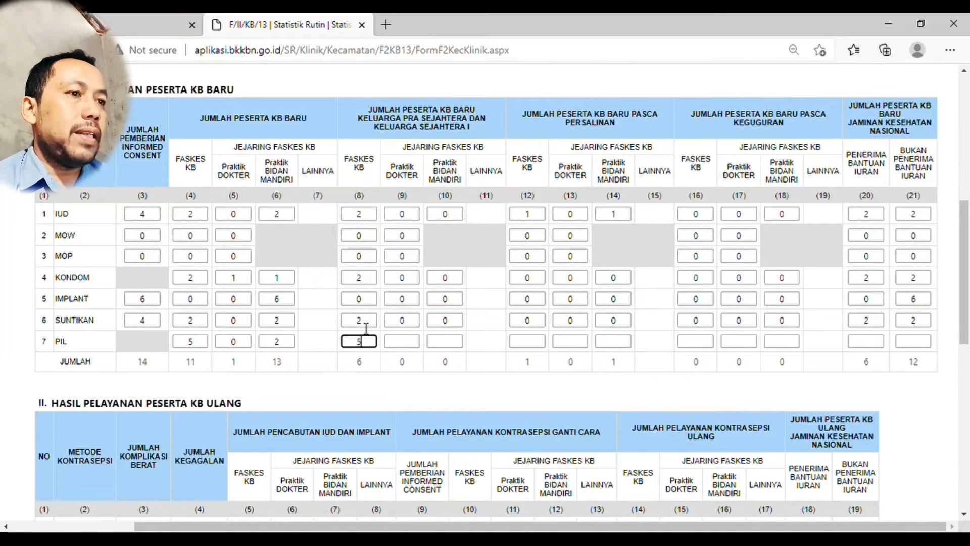
pyautogui.press('Tab')
pyautogui.write('0')
pyautogui.press('Tab')
pyautogui.write('0')
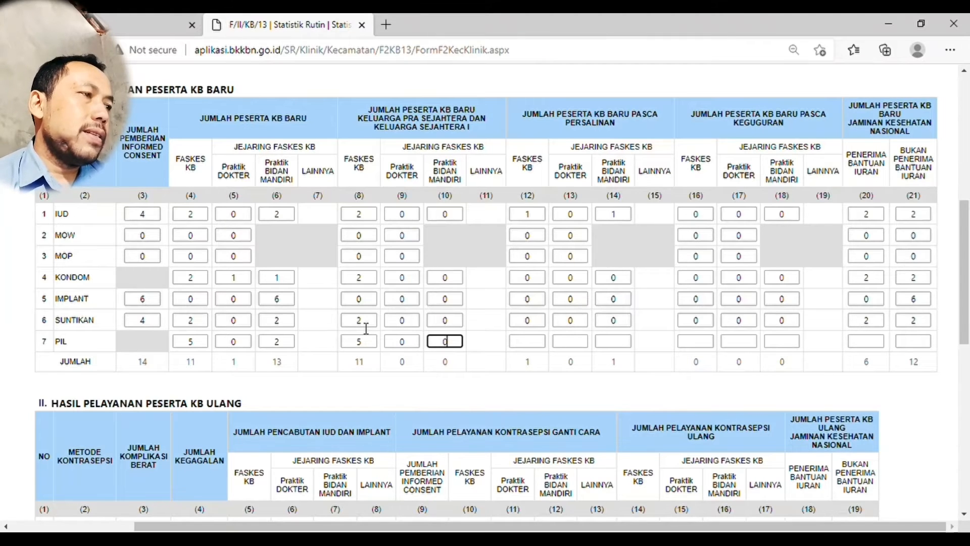
# Enter the PIL row's Pasca Persalinan counts: 1 for Faskes KB, 0 for Praktik Dokter and 0 for Praktik Bidan Mandiri.
pyautogui.press('Tab')
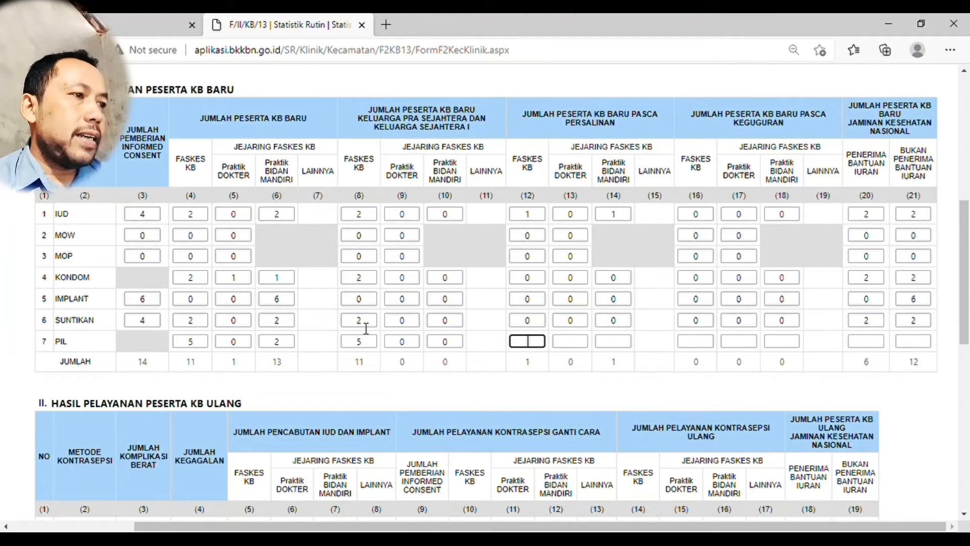
pyautogui.write('0')
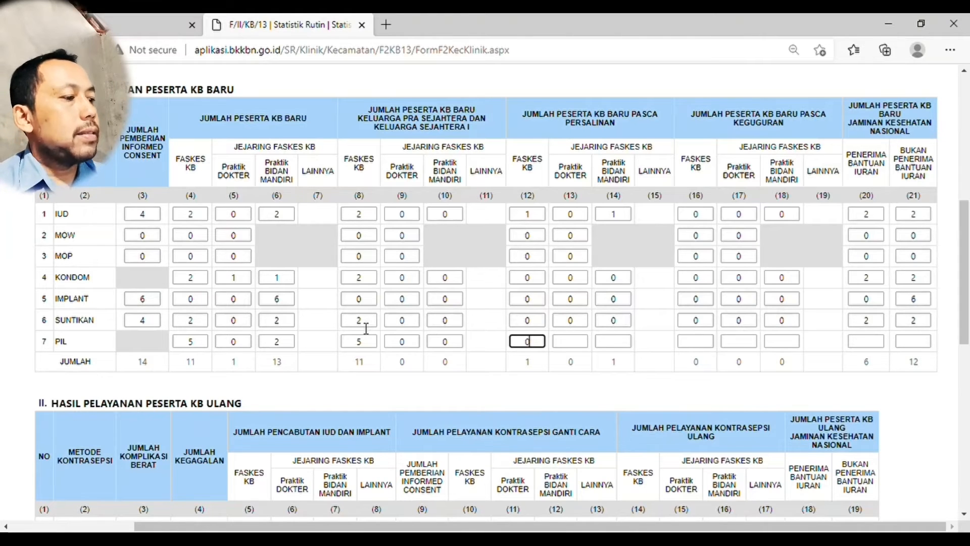
pyautogui.press('BackSpace')
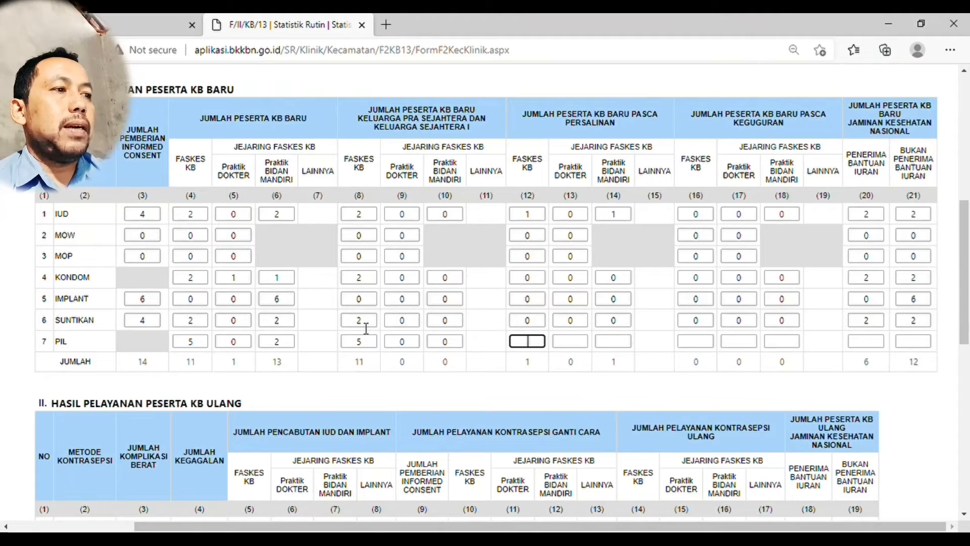
pyautogui.write('1')
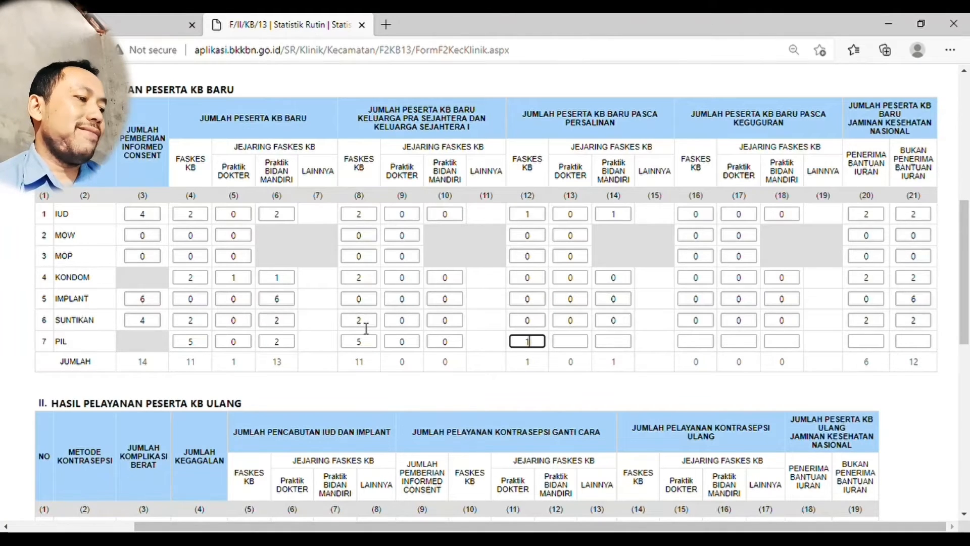
pyautogui.press('Tab')
pyautogui.write('0')
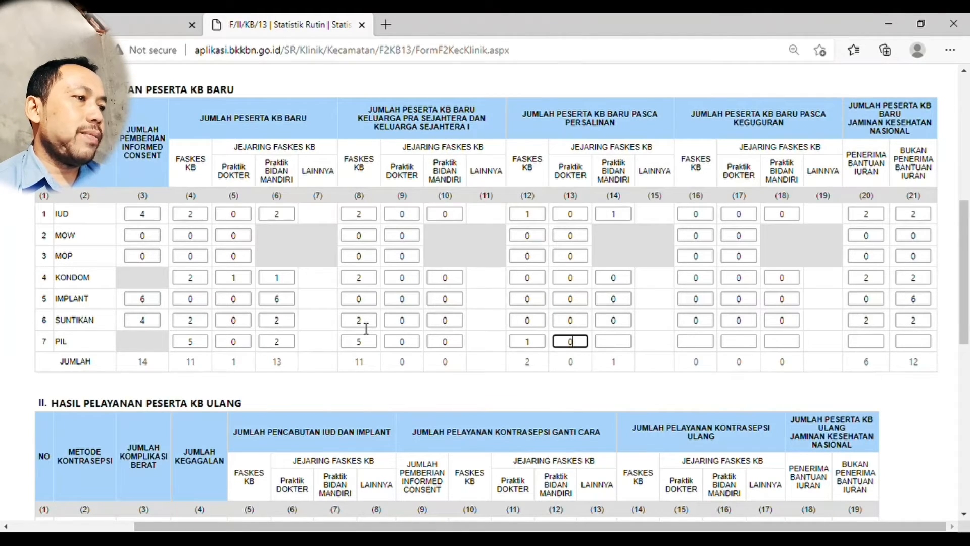
pyautogui.press('Tab')
pyautogui.write('0')
# Set the PIL row's Pasca Keguguran counts for Faskes KB, Praktik Dokter and Praktik Bidan Mandiri to 0.
pyautogui.press('Tab')
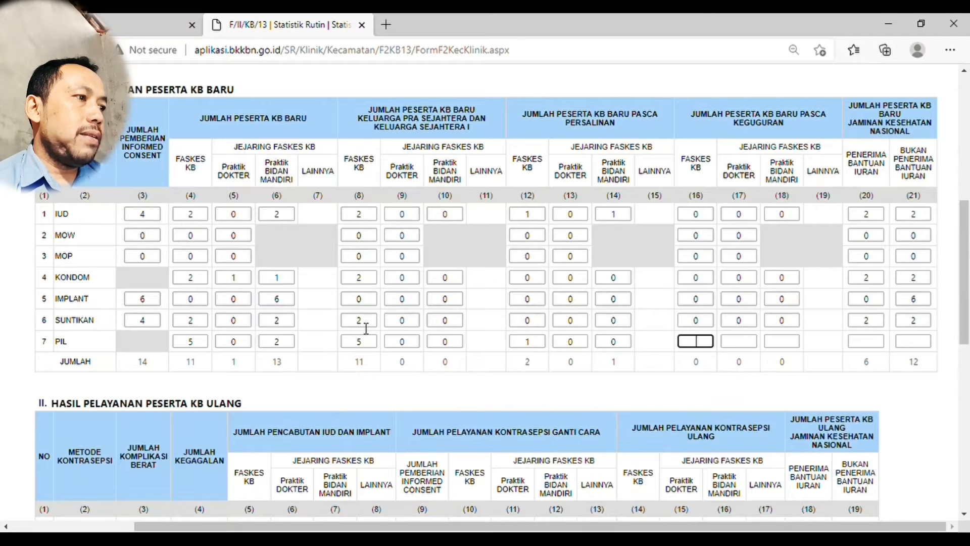
pyautogui.write('0')
pyautogui.press('Tab')
pyautogui.write('0')
pyautogui.press('Tab')
pyautogui.write('0')
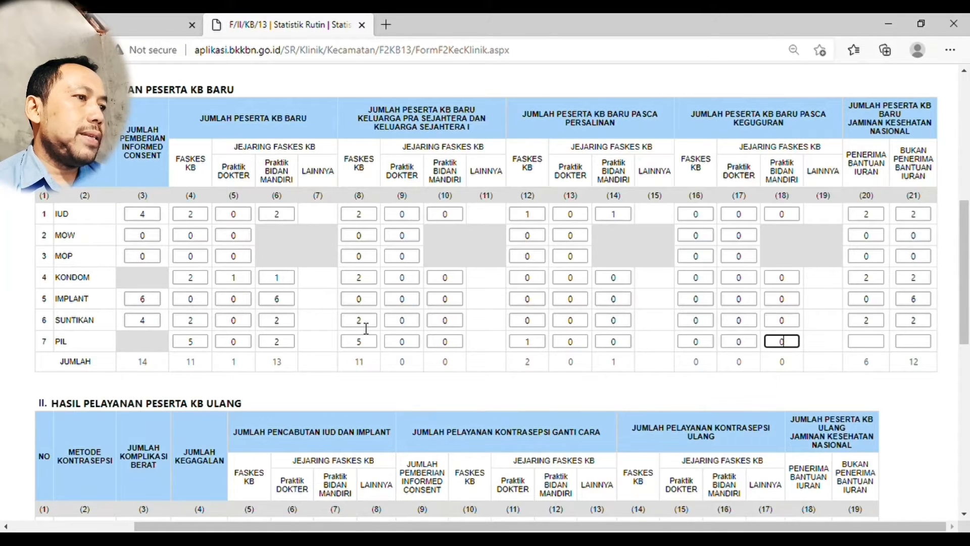
# Enter 5 for Penerima Bantuan Iuran and 2 for Bukan Penerima Bantuan Iuran in the PIL row.
pyautogui.press('Tab')
pyautogui.write('5')
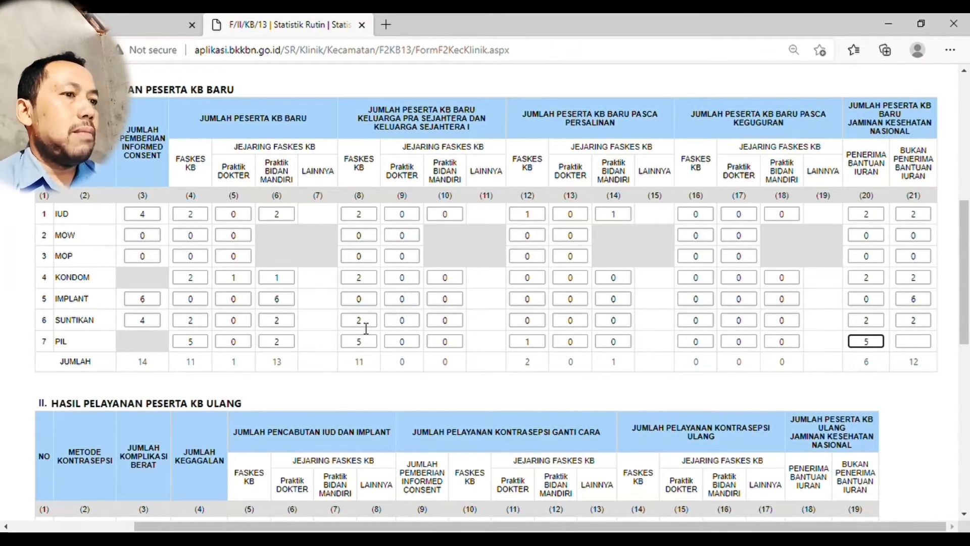
pyautogui.press('Tab')
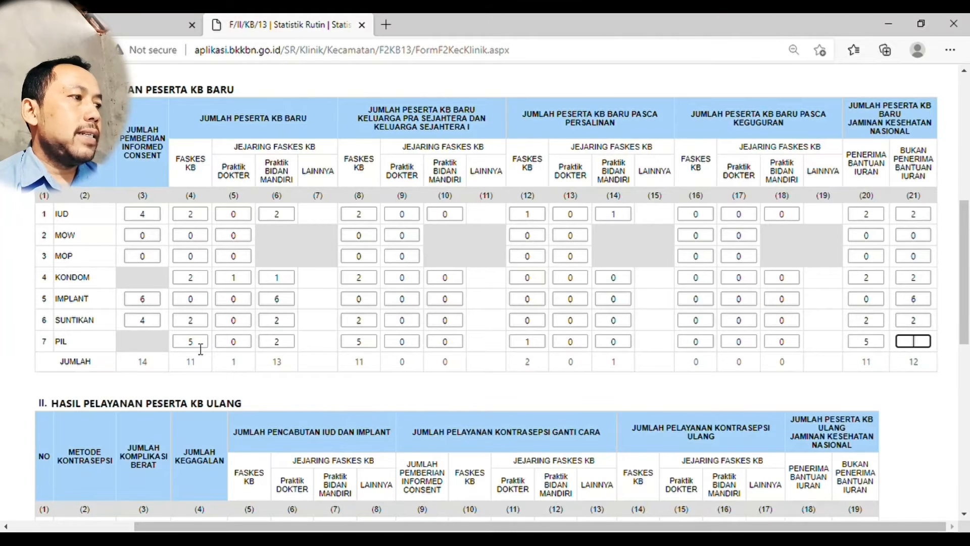
pyautogui.write('2')
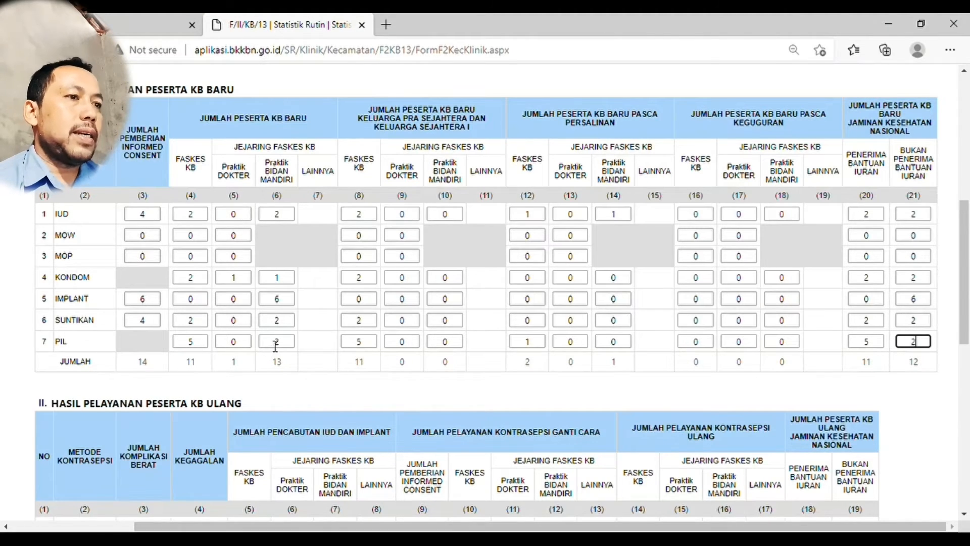
pyautogui.click(911, 386)
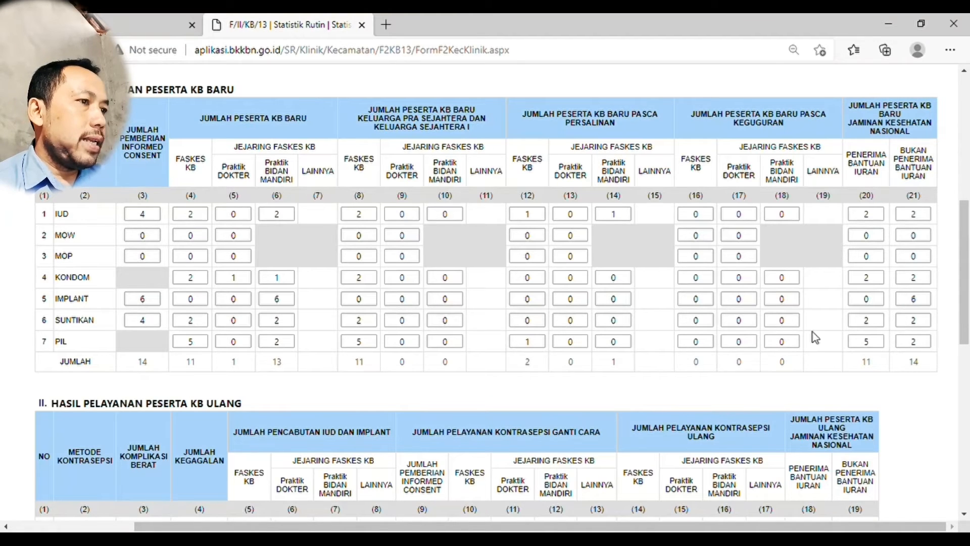
# In the Peserta KB Ulang table, set the IUD row's Komplikasi Berat and Kegagalan counts to 0.
pyautogui.scroll(2, 867, 375)
pyautogui.scroll(-2, 892, 371)
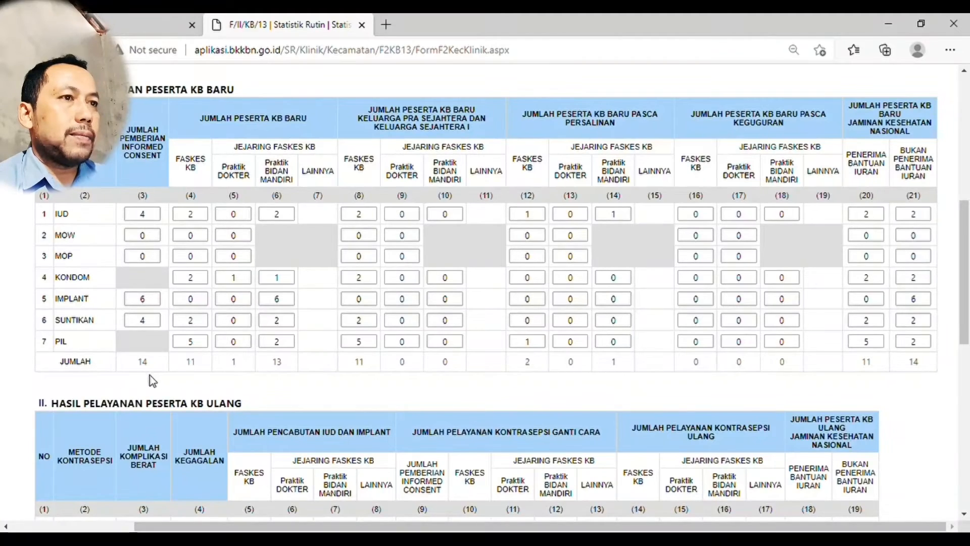
pyautogui.scroll(1, 867, 334)
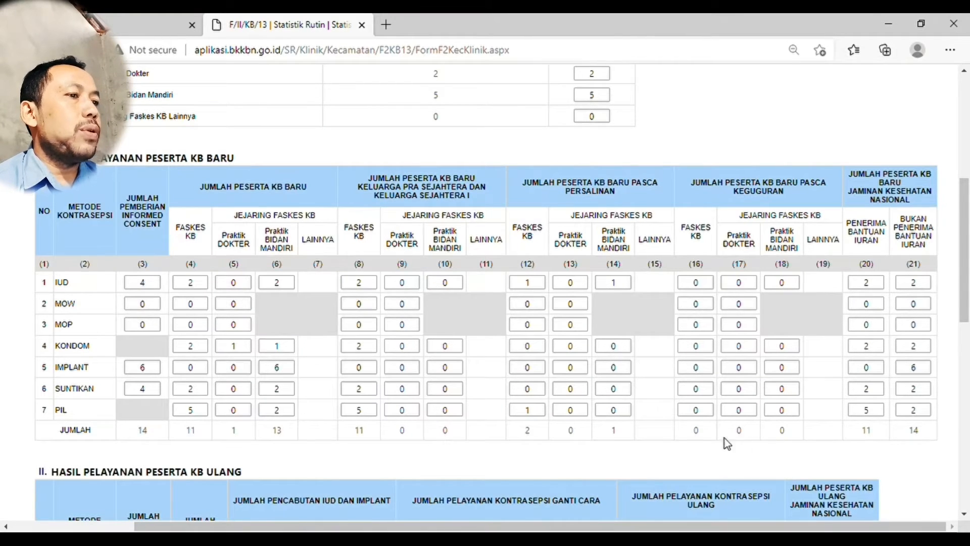
pyautogui.scroll(-2, 356, 383)
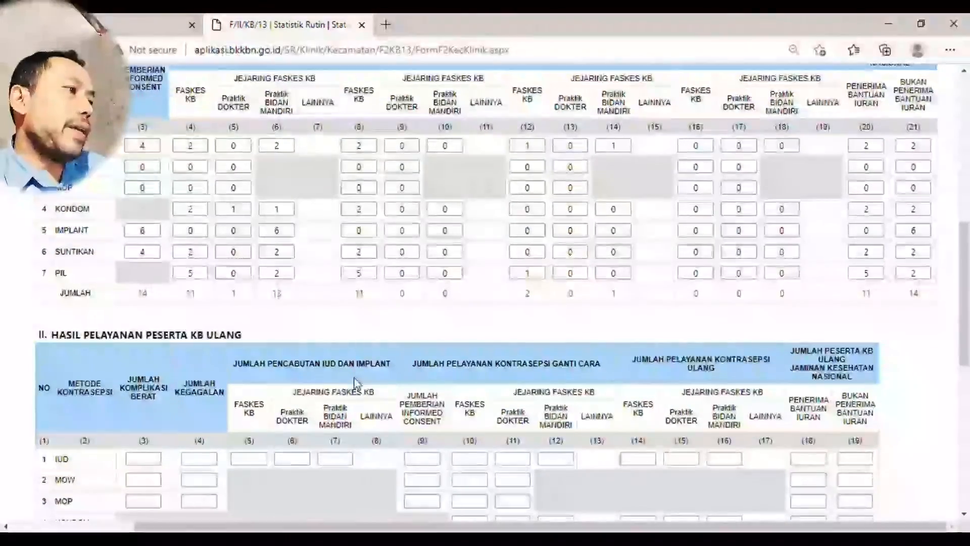
pyautogui.scroll(-2, 348, 379)
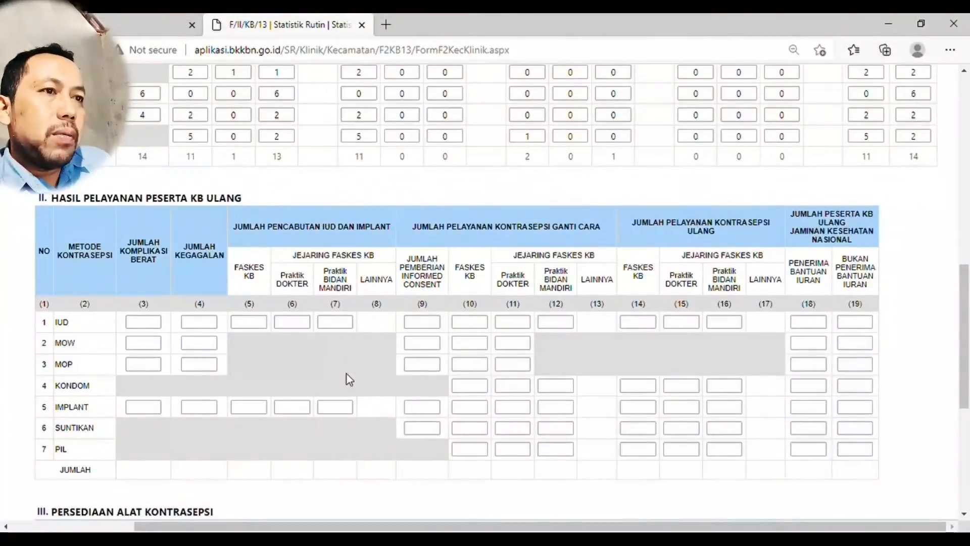
pyautogui.scroll(-1, 347, 374)
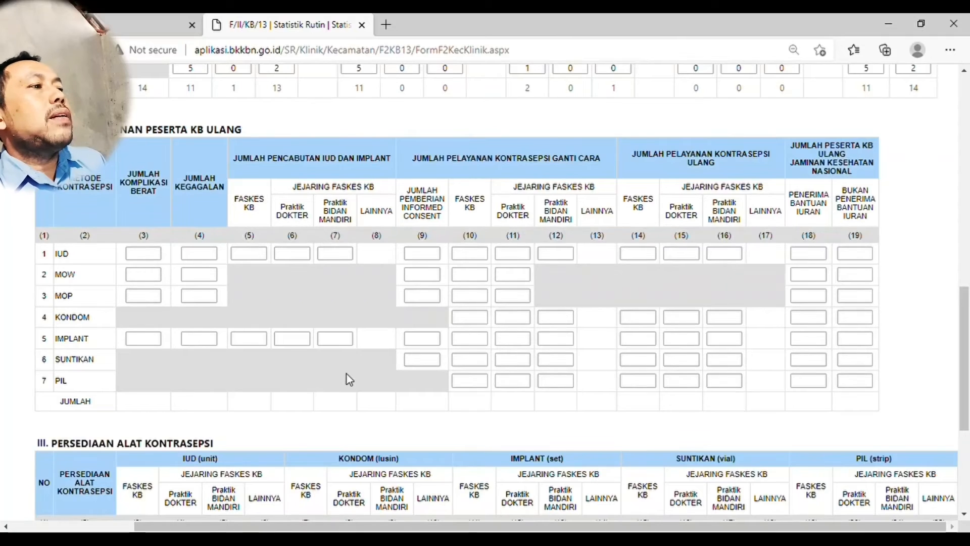
pyautogui.click(155, 257)
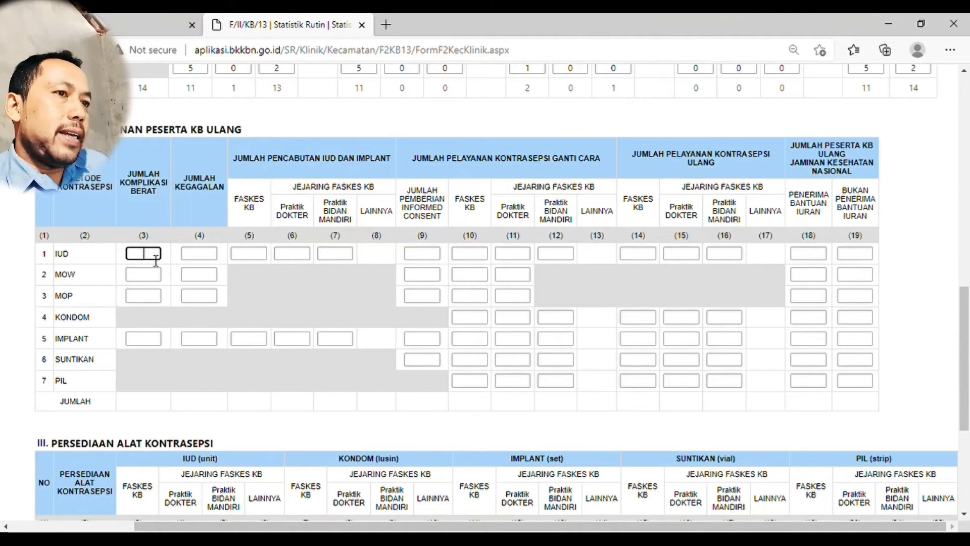
pyautogui.write('0')
pyautogui.press('Tab')
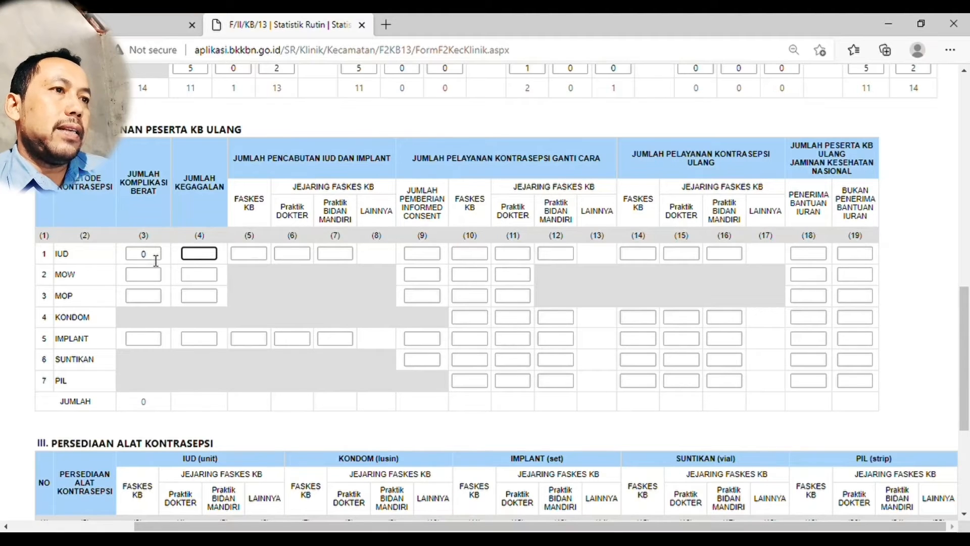
pyautogui.write('0')
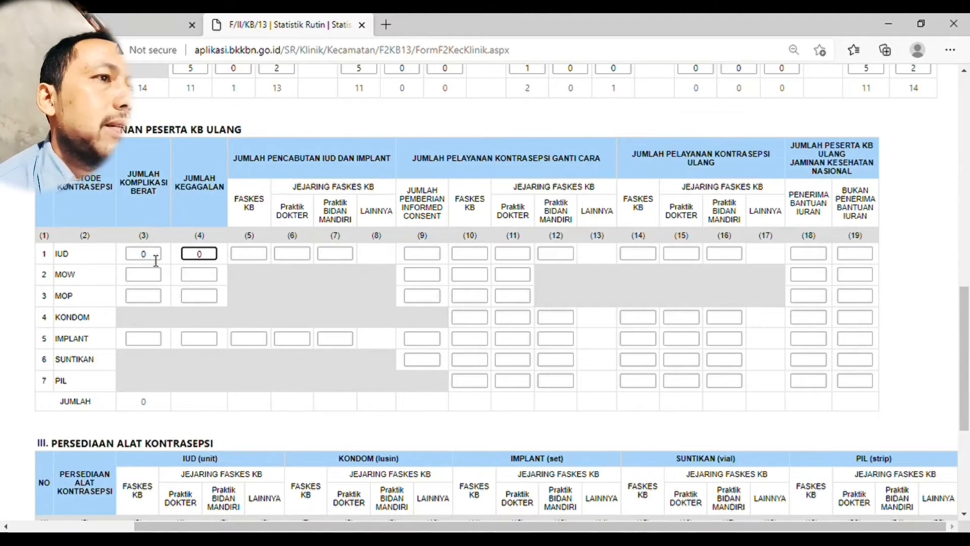
# Enter the IUD row's removal (Pencabutan) counts: 2 for Faskes KB, 0 for Praktik Dokter and 0 for Praktik Bidan Mandiri.
pyautogui.press('Tab')
pyautogui.scroll(3, 588, 373)
pyautogui.write('2')
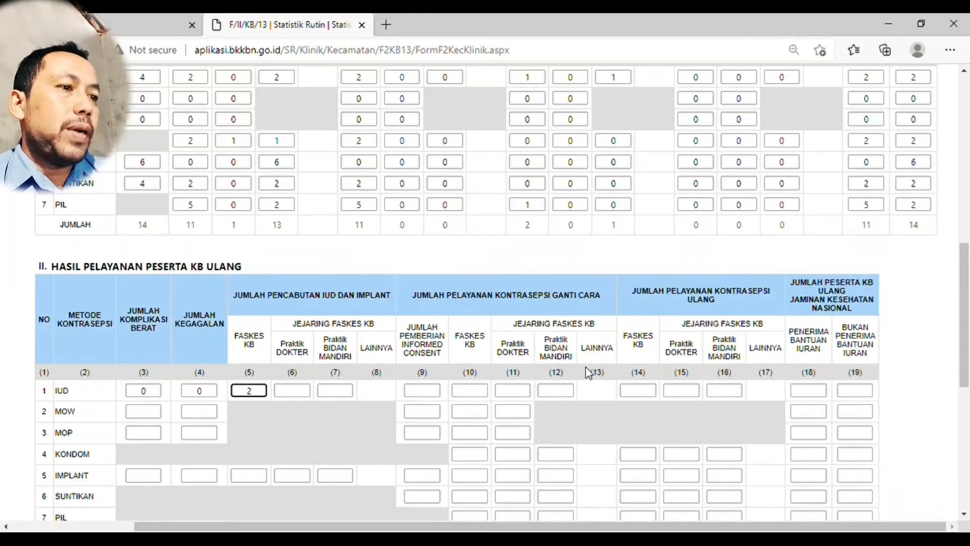
pyautogui.press('Tab')
pyautogui.write('0')
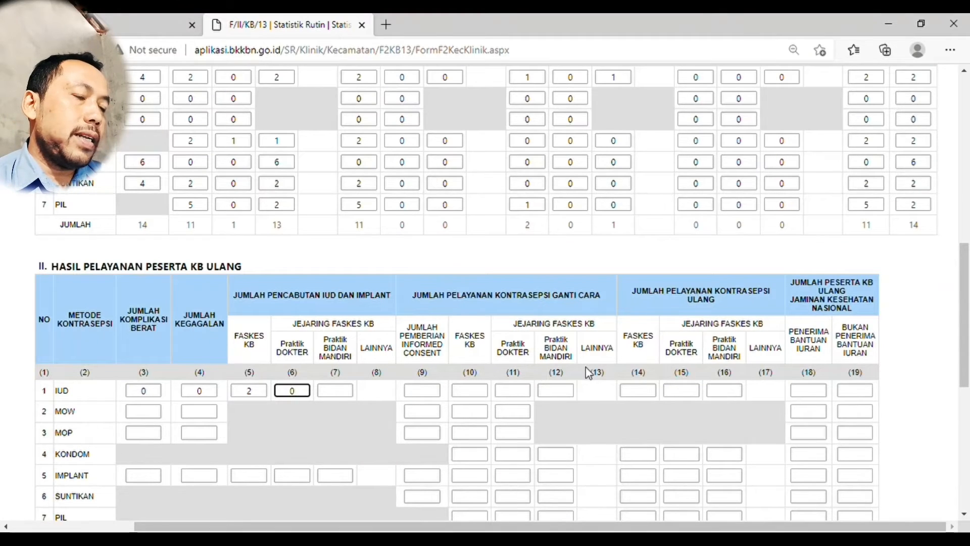
pyautogui.press('Tab')
pyautogui.write('0')
# Set the IUD row's Ganti Cara informed consent, Faskes KB, Praktik Dokter and Praktik Bidan Mandiri counts to 0.
pyautogui.press('Tab')
pyautogui.scroll(-1, 587, 373)
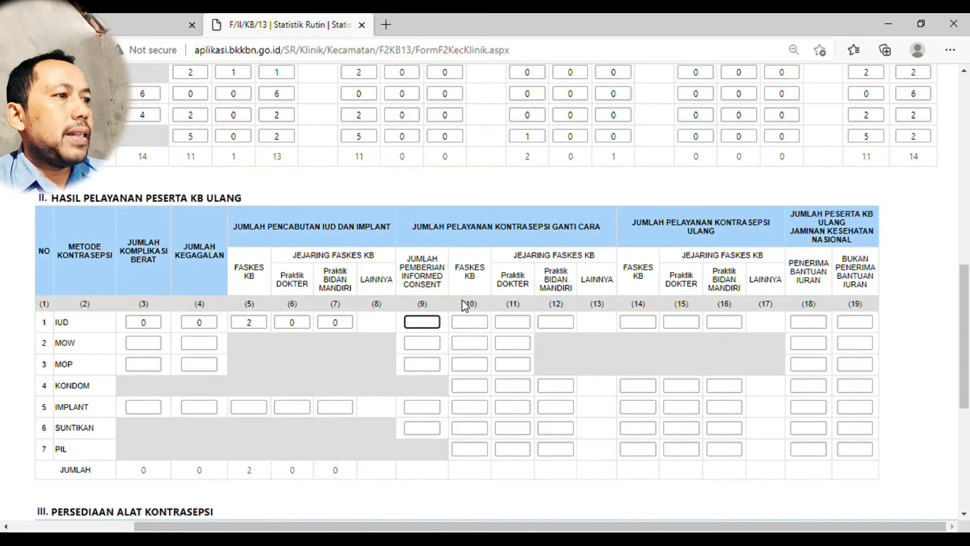
pyautogui.write('0')
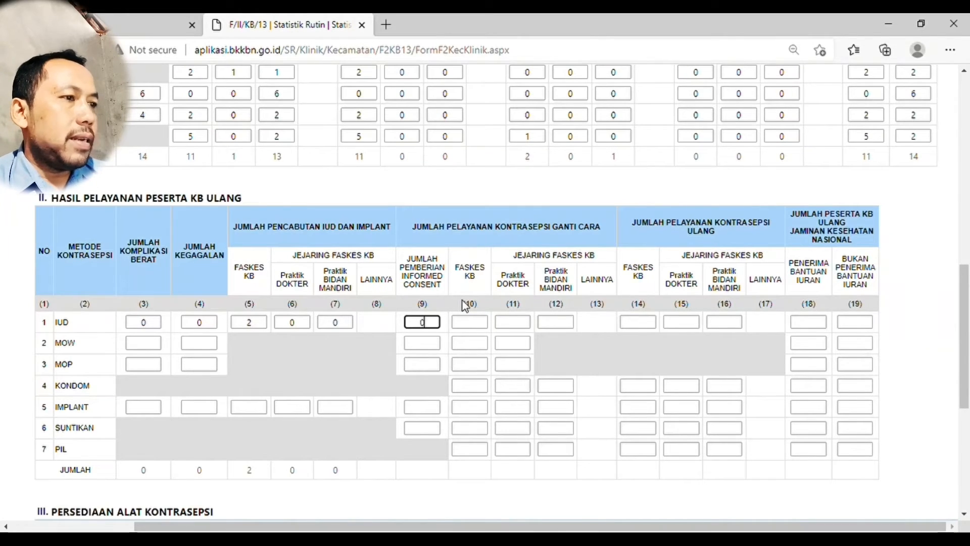
pyautogui.press('Tab')
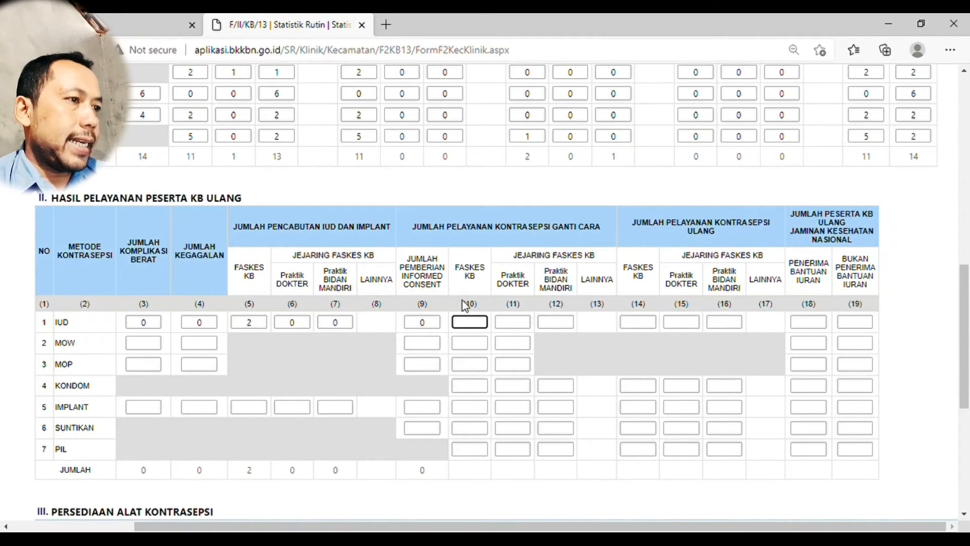
pyautogui.write('0')
pyautogui.press('Tab')
pyautogui.write('0')
pyautogui.press('Tab')
pyautogui.write('0')
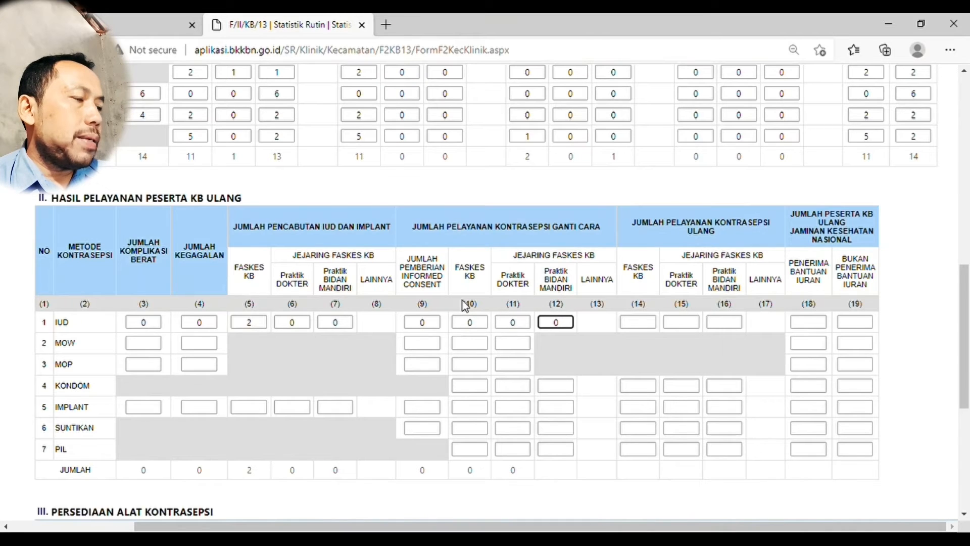
# Set the IUD row's Pelayanan Kontrasepsi Ulang counts for Faskes KB, Praktik Dokter and Praktik Bidan Mandiri to 0.
pyautogui.press('Tab')
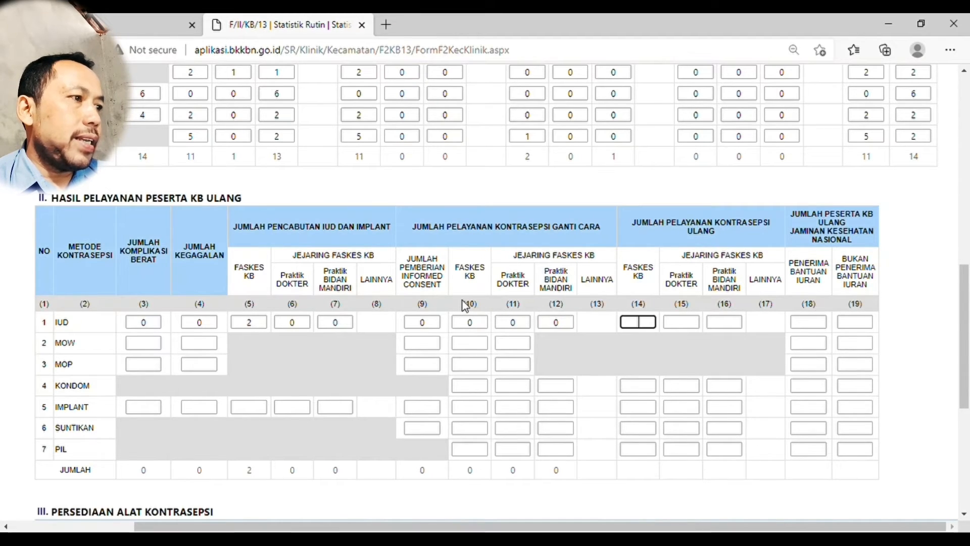
pyautogui.write('0')
pyautogui.press('Tab')
pyautogui.write('0')
pyautogui.press('Tab')
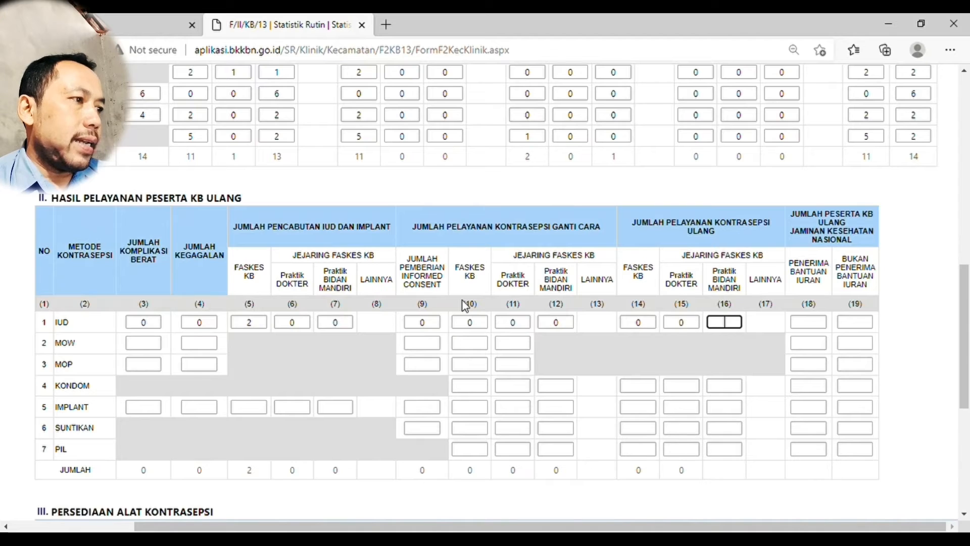
pyautogui.write('0')
# Enter 0 for both Penerima Bantuan Iuran and Bukan Penerima Bantuan Iuran in the IUD row of Peserta KB Ulang.
pyautogui.press('Tab')
pyautogui.write('0')
pyautogui.press('Tab')
pyautogui.write('0')
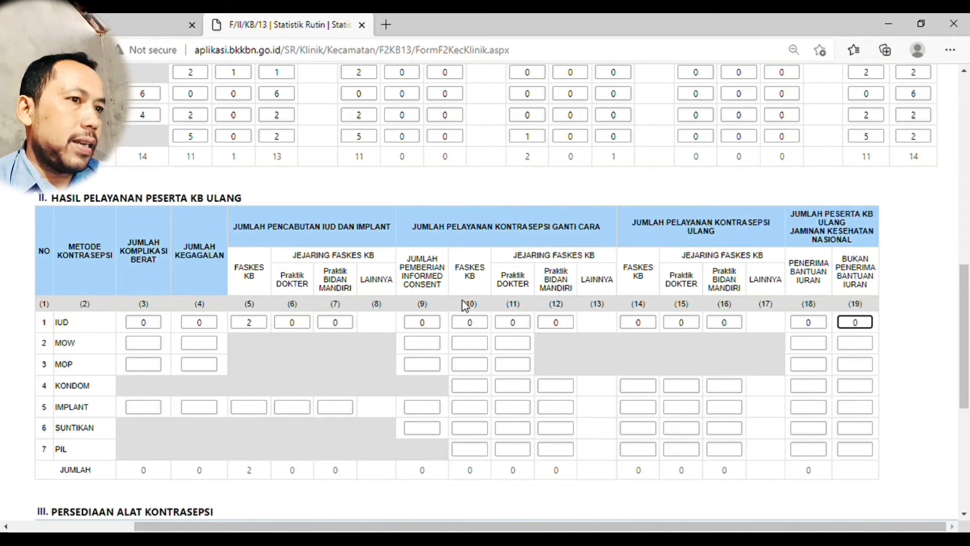
# Fill all open fields of the MOW row in the Peserta KB Ulang table with 0, from Komplikasi Berat through Bukan Penerima Bantuan Iuran.
pyautogui.press('Tab')
pyautogui.write('0')
pyautogui.press('Tab')
pyautogui.write('0')
pyautogui.press('Tab')
pyautogui.write('0')
pyautogui.press('Tab')
pyautogui.write('0')
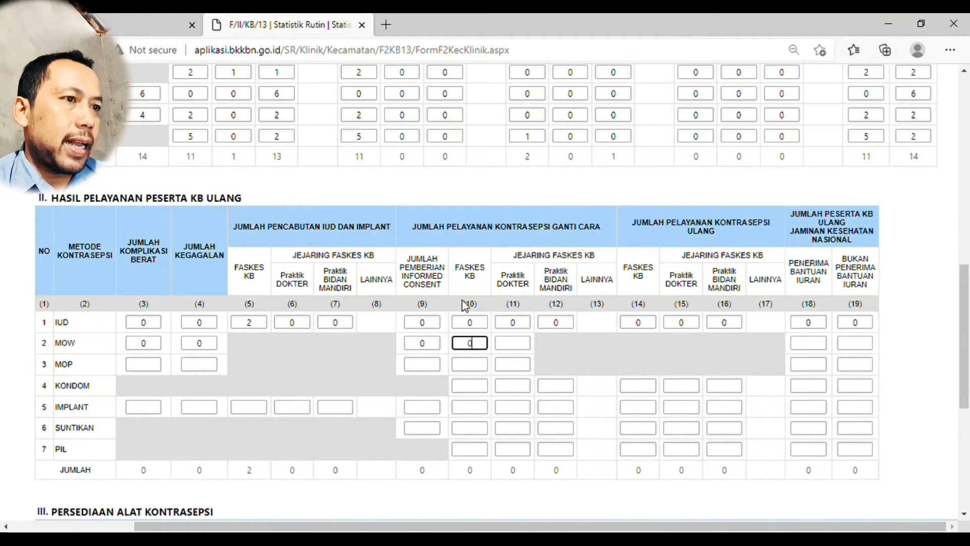
pyautogui.press('Tab')
pyautogui.write('0')
pyautogui.press('Tab')
pyautogui.write('0')
pyautogui.press('Tab')
pyautogui.write('0')
# Set every open count in the MOP row of Peserta KB Ulang to 0, through Bukan Penerima Bantuan Iuran.
pyautogui.press('Tab')
pyautogui.write('0')
pyautogui.press('Tab')
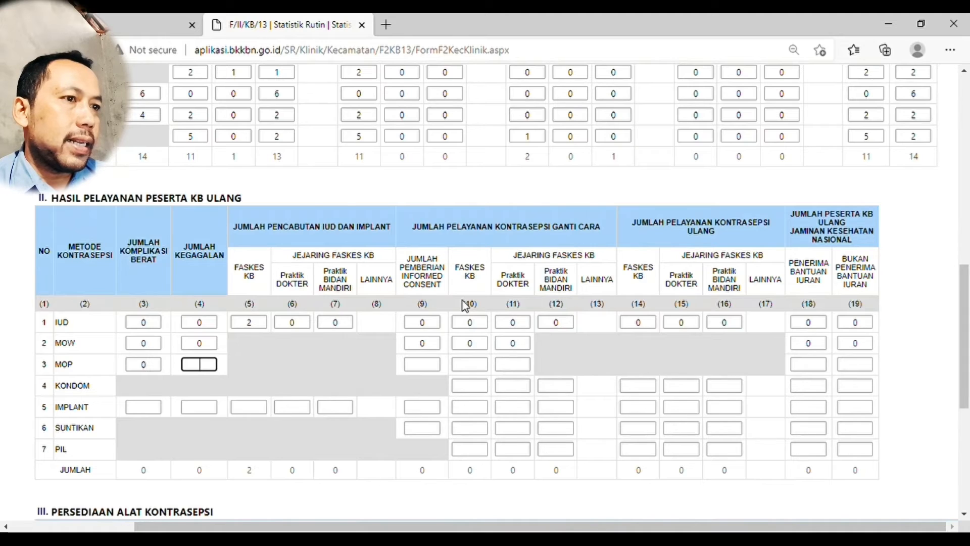
pyautogui.write('0')
pyautogui.press('Tab')
pyautogui.write('0\t0\t0')
pyautogui.press('Tab')
pyautogui.write('0')
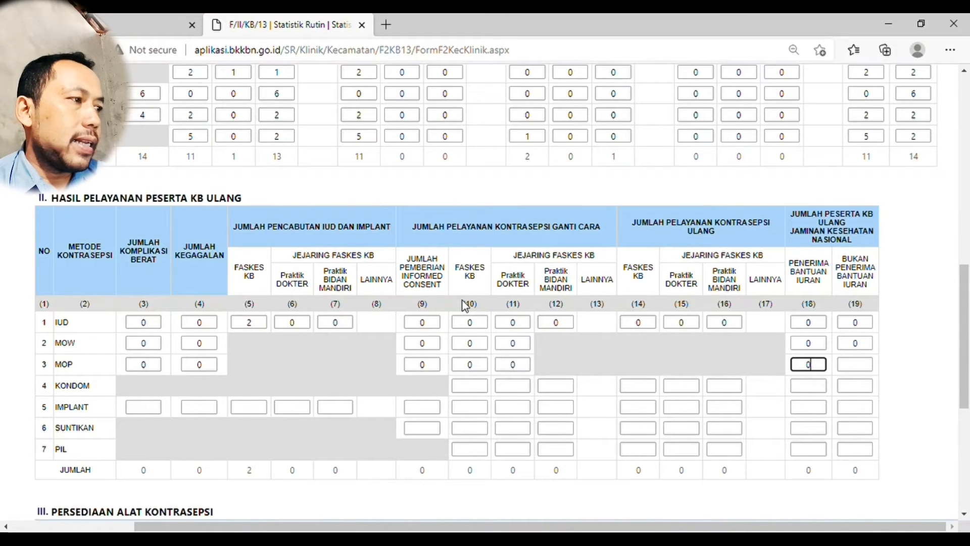
pyautogui.press('Tab')
pyautogui.write('0')
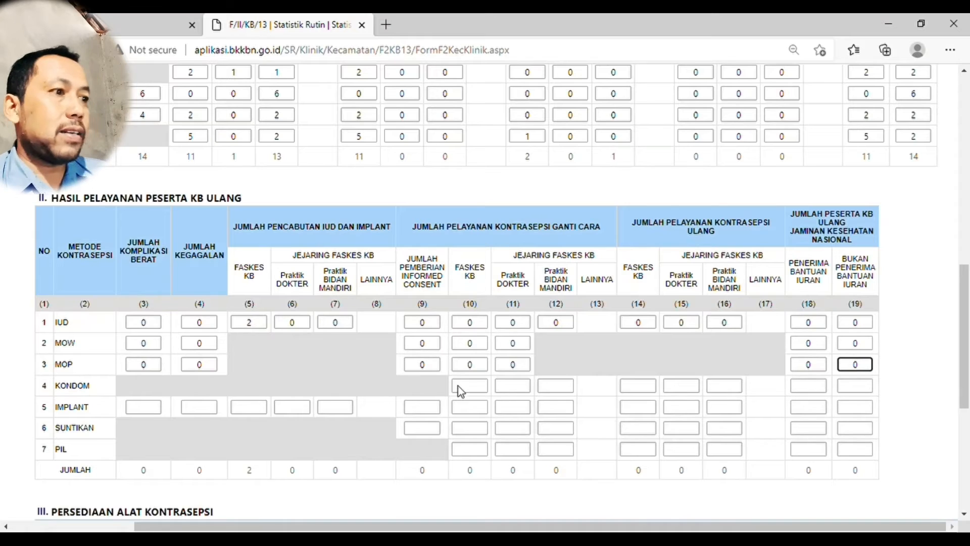
# Enter 0 for Faskes KB, Praktik Dokter and Praktik Bidan Mandiri under Ganti Cara in the KONDOM row.
pyautogui.click(488, 389)
pyautogui.scroll(-2, 483, 381)
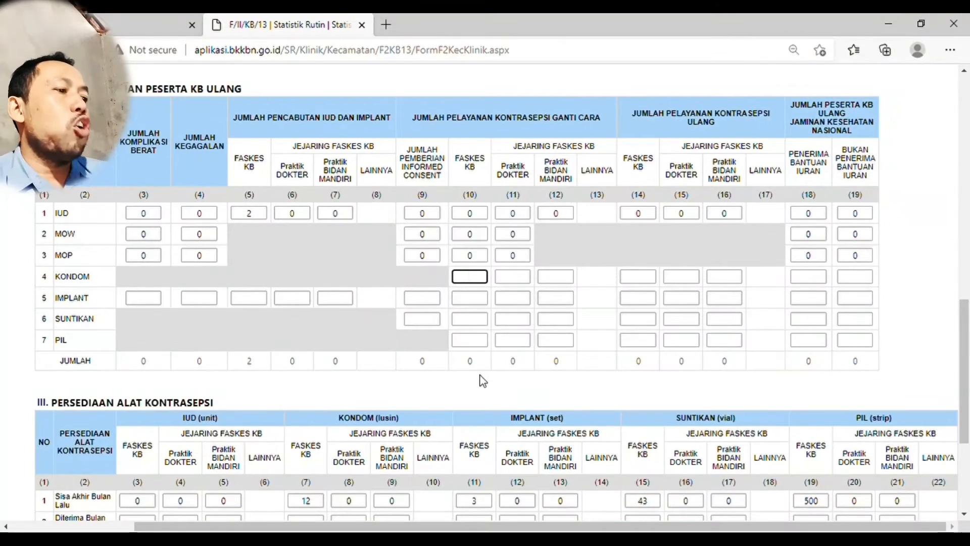
pyautogui.write('0')
pyautogui.press('Tab')
pyautogui.write('0')
pyautogui.press('Tab')
pyautogui.write('0')
pyautogui.press('Tab')
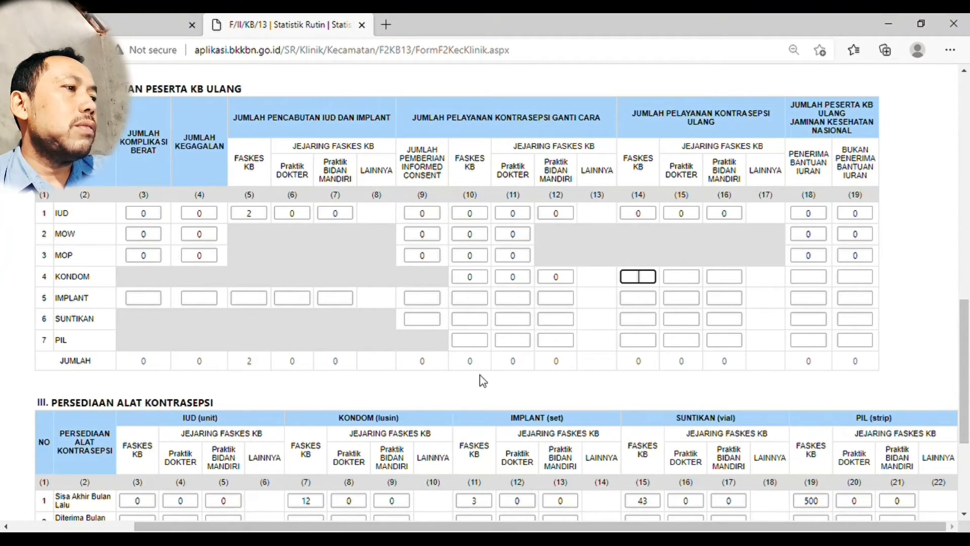
# Enter the KONDOM row's Pelayanan Kontrasepsi Ulang counts: 2 for Faskes KB, 0 for Praktik Dokter and 0 for Praktik Bidan Mandiri.
pyautogui.write('2')
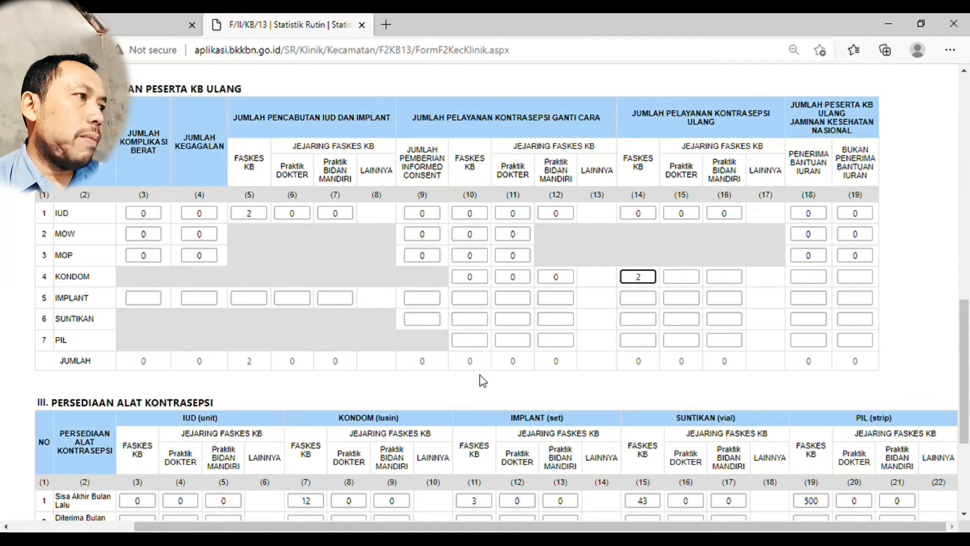
pyautogui.press('Tab')
pyautogui.write('0')
pyautogui.press('Tab')
pyautogui.write('0')
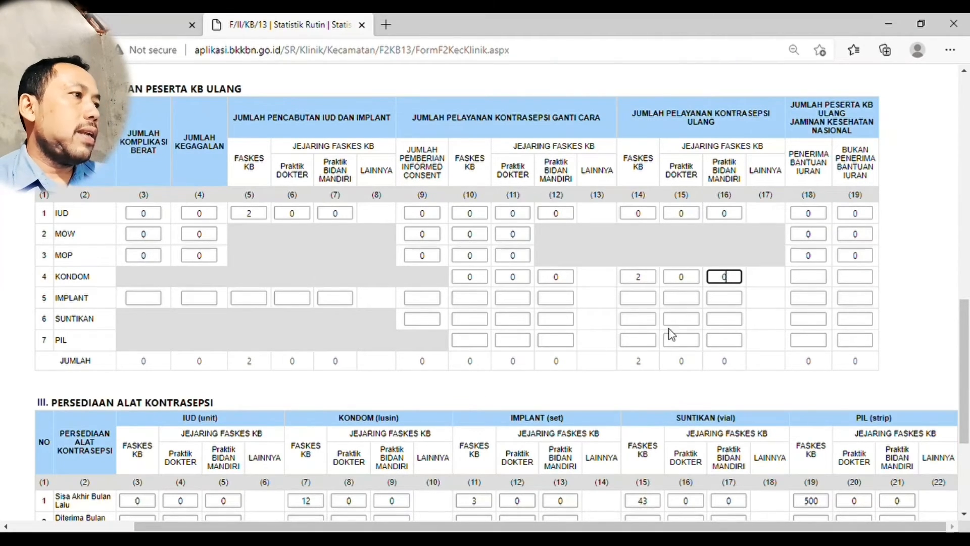
# Set the KONDOM row's Penerima Bantuan Iuran to 2 and Bukan Penerima Bantuan Iuran to 0 in Peserta KB Ulang.
pyautogui.scroll(1, 672, 336)
pyautogui.press('Tab')
pyautogui.write('2')
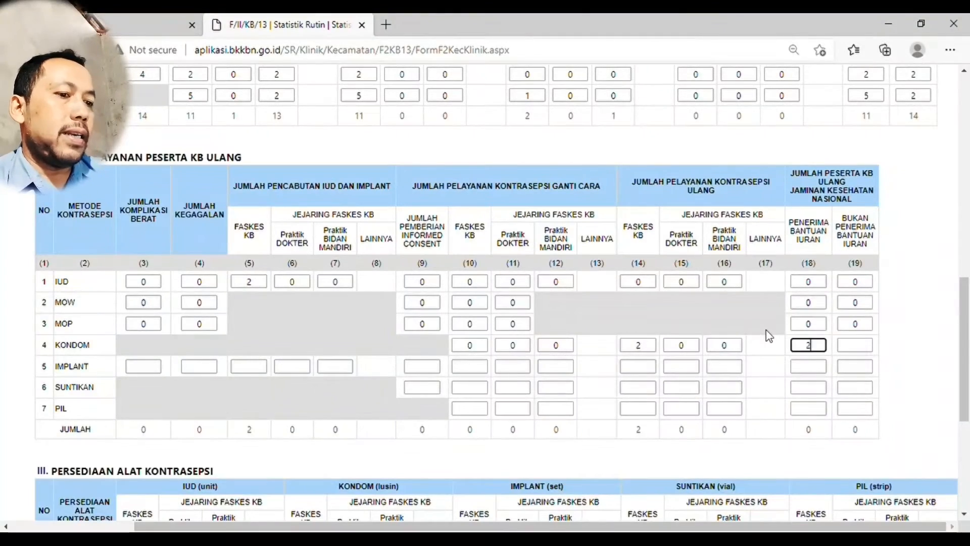
pyautogui.press('Tab')
pyautogui.write('0')
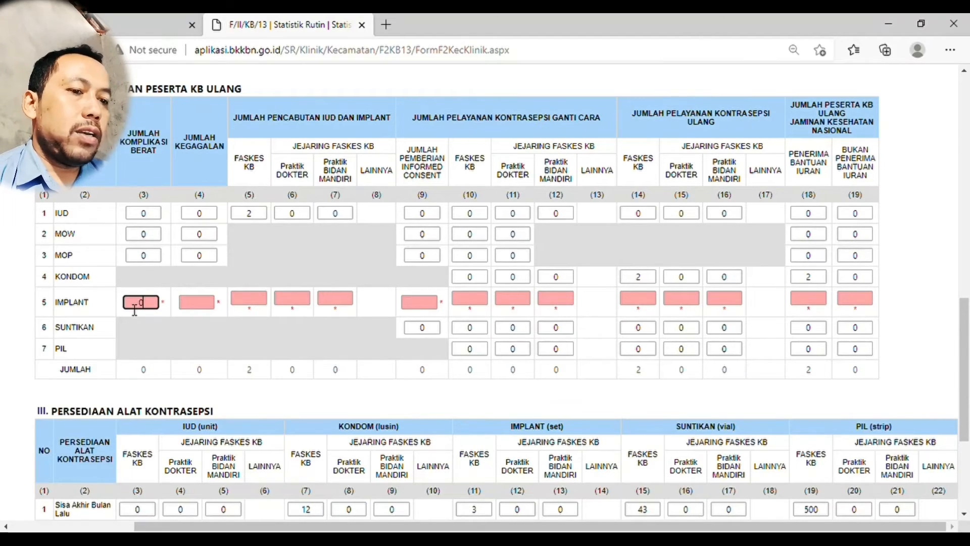
# Enter 0 for both Komplikasi Berat and Kegagalan in the IMPLANT row of Peserta KB Ulang.
pyautogui.write('0')
pyautogui.press('Tab')
pyautogui.write('0')
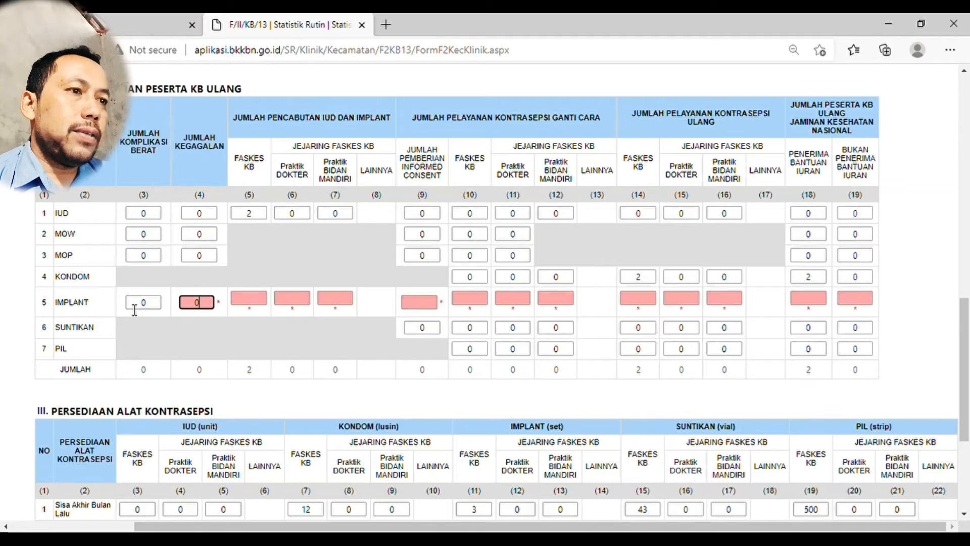
pyautogui.press('Tab')
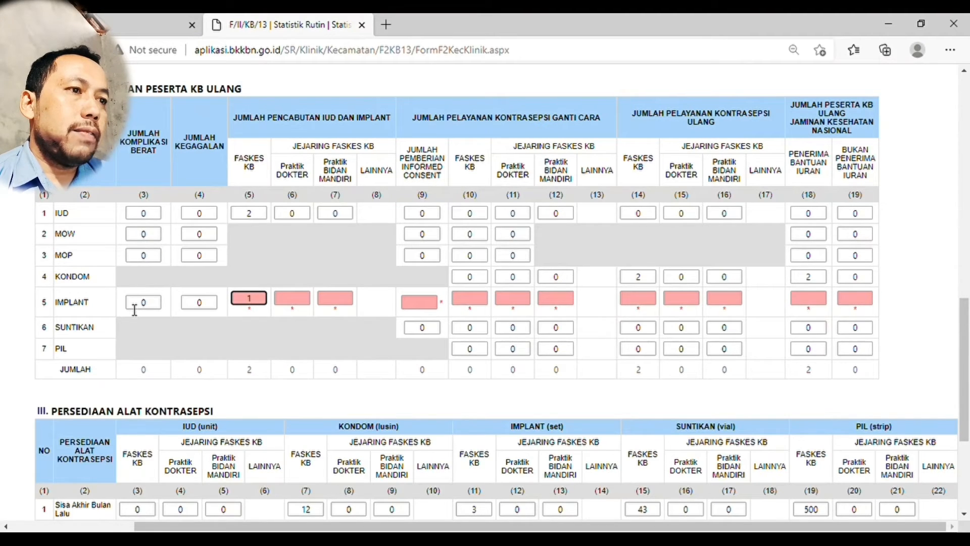
# Enter the IMPLANT row's removal (Pencabutan) counts: 1 for Faskes KB, 0 for Praktik Dokter and 0 for Praktik Bidan Mandiri.
pyautogui.write('1')
pyautogui.press('Tab')
pyautogui.write('0')
pyautogui.press('Tab')
pyautogui.write('0')
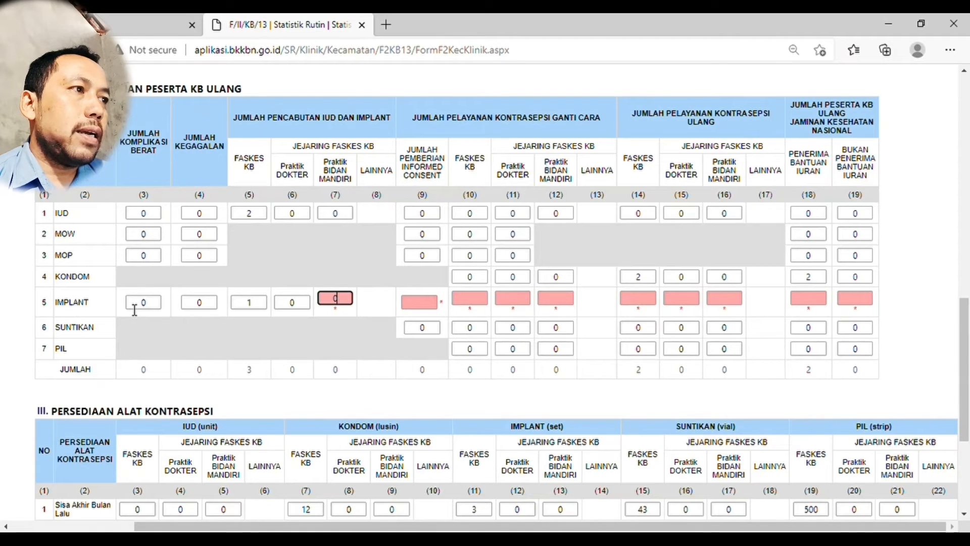
pyautogui.press('Tab')
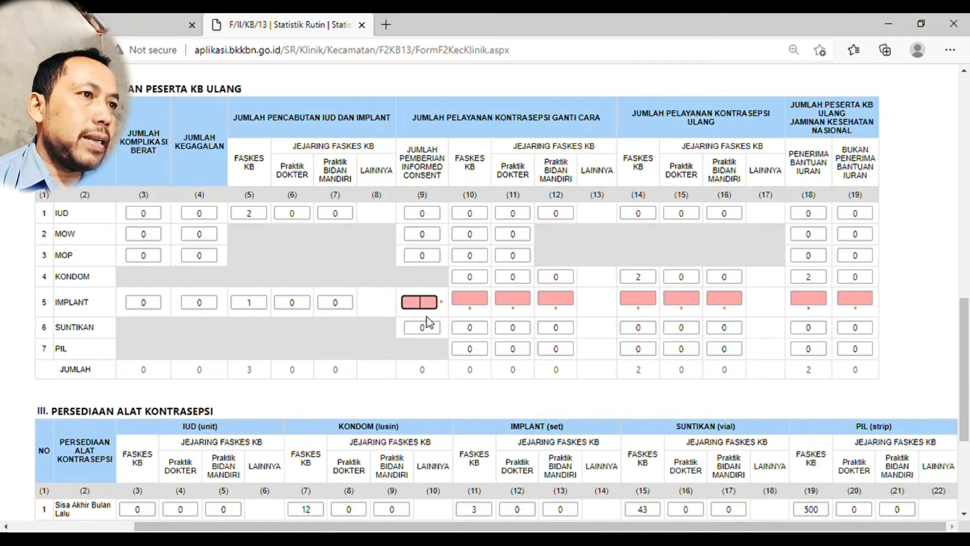
# Set both the informed consent and Faskes KB counts under Ganti Cara to 2 in the IMPLANT row.
pyautogui.write('2')
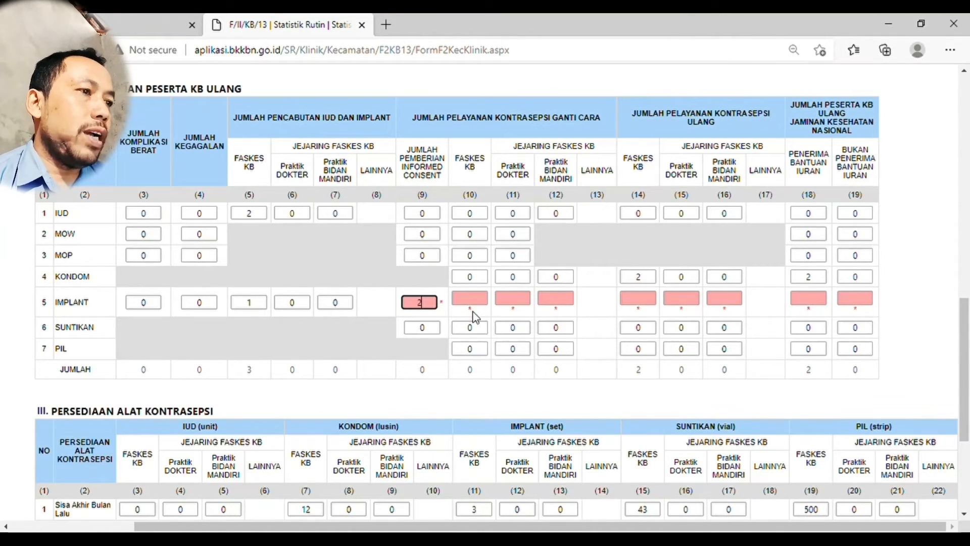
pyautogui.press('Tab')
pyautogui.write('0')
pyautogui.press('Tab')
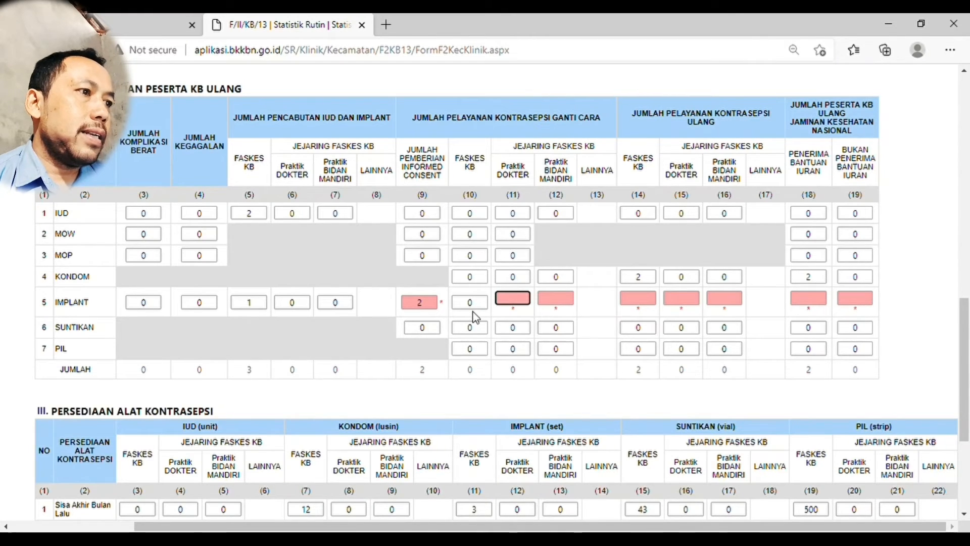
pyautogui.doubleClick(480, 312)
pyautogui.write('2')
pyautogui.press('Tab')
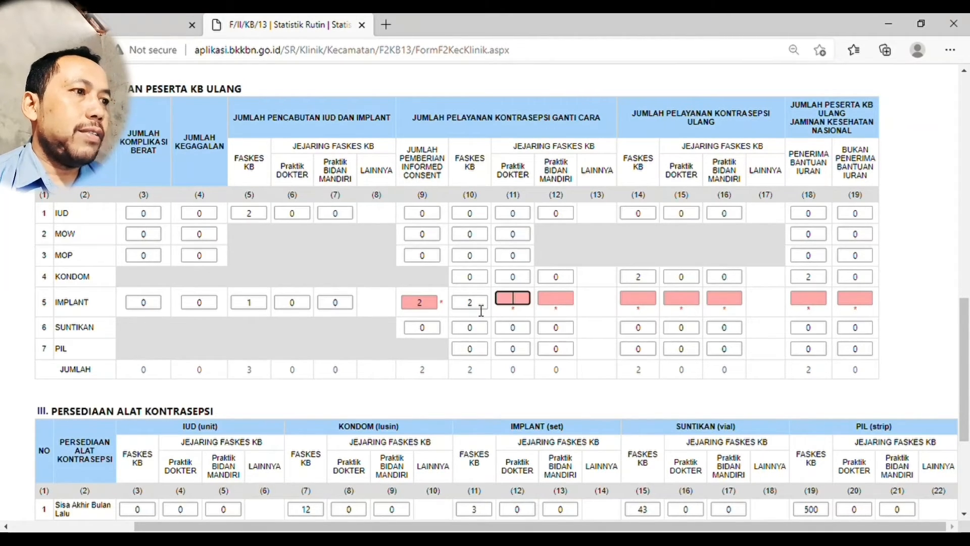
# Set the IMPLANT row's Ganti Cara counts for Praktik Dokter and Praktik Bidan Mandiri to 0.
pyautogui.click(437, 309)
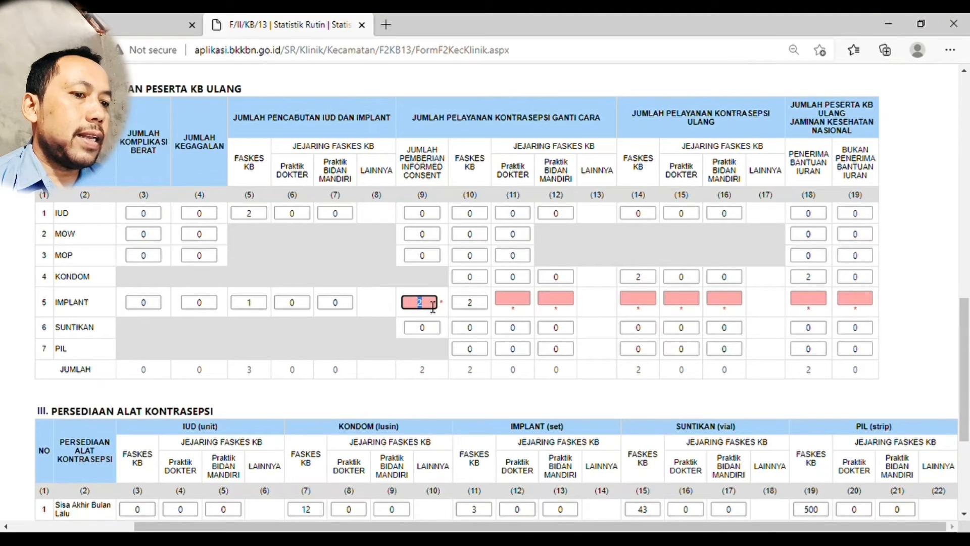
pyautogui.press('Tab')
pyautogui.press('Tab')
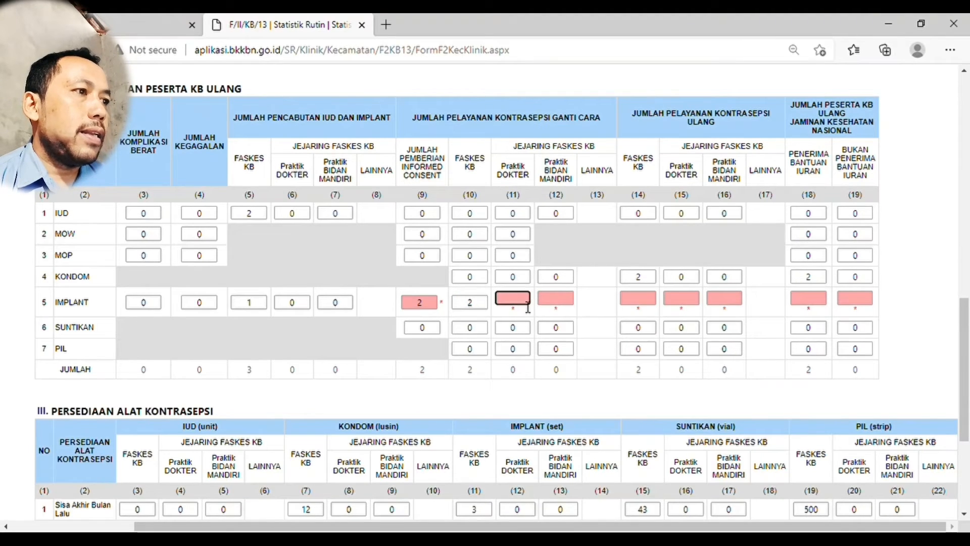
pyautogui.write('0')
pyautogui.press('Tab')
pyautogui.write('0')
pyautogui.press('Tab')
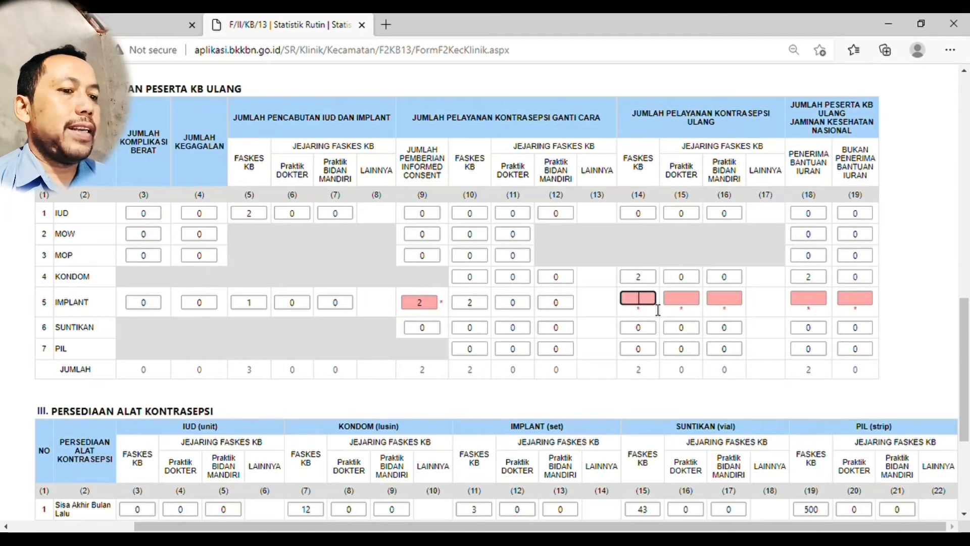
# Enter the IMPLANT row's Pelayanan Kontrasepsi Ulang counts: 1 for Faskes KB, 0 for Praktik Dokter and 0 for Praktik Bidan Mandiri.
pyautogui.write('1')
pyautogui.press('Tab')
pyautogui.write('0')
pyautogui.press('Tab')
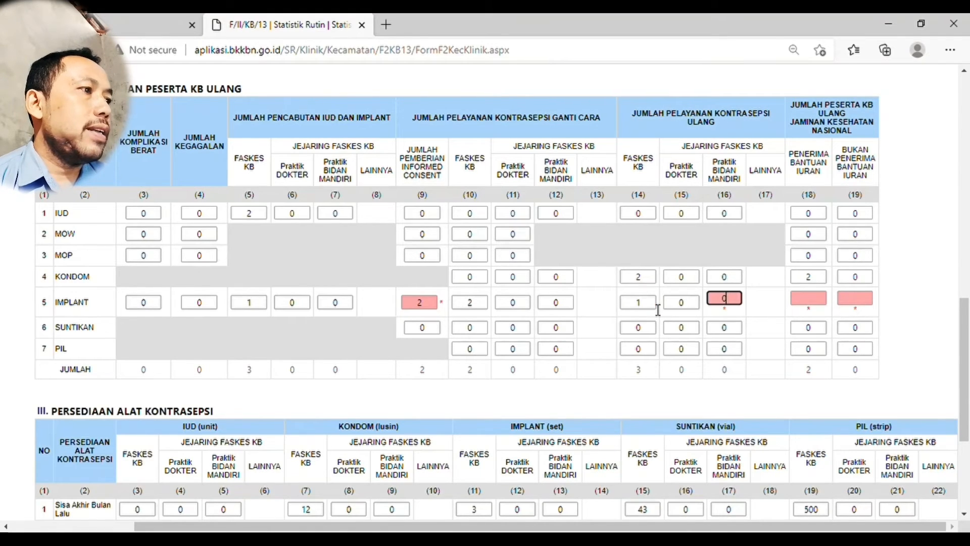
pyautogui.write('0')
pyautogui.press('Tab')
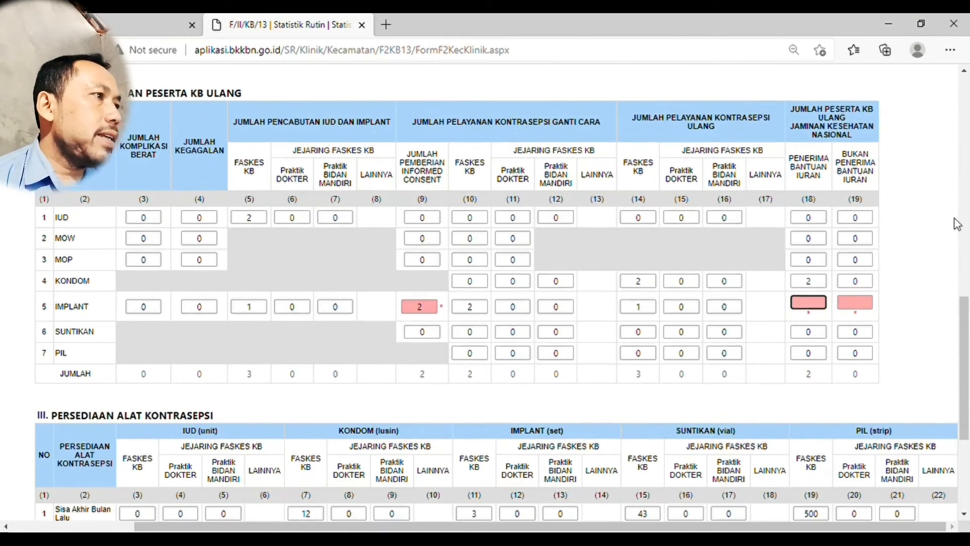
# Set the IMPLANT row's Penerima Bantuan Iuran to 1 and Bukan Penerima Bantuan Iuran to 0 in Peserta KB Ulang.
pyautogui.scroll(1, 953, 224)
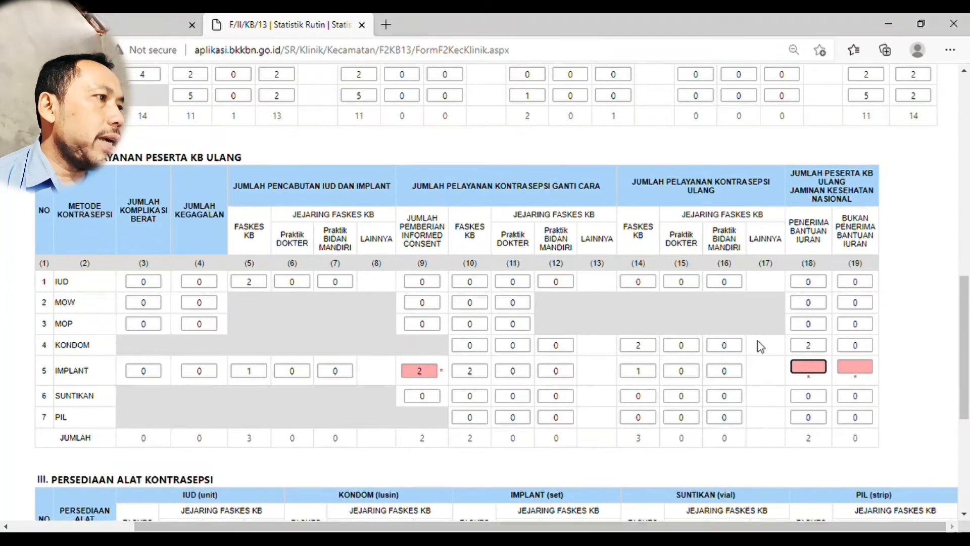
pyautogui.write('1')
pyautogui.press('Tab')
pyautogui.write('0')
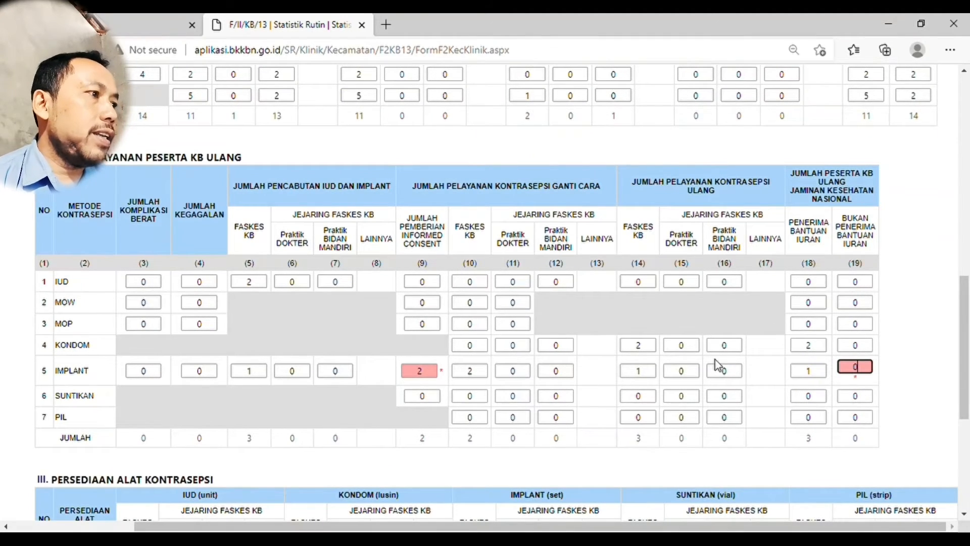
pyautogui.press('Tab')
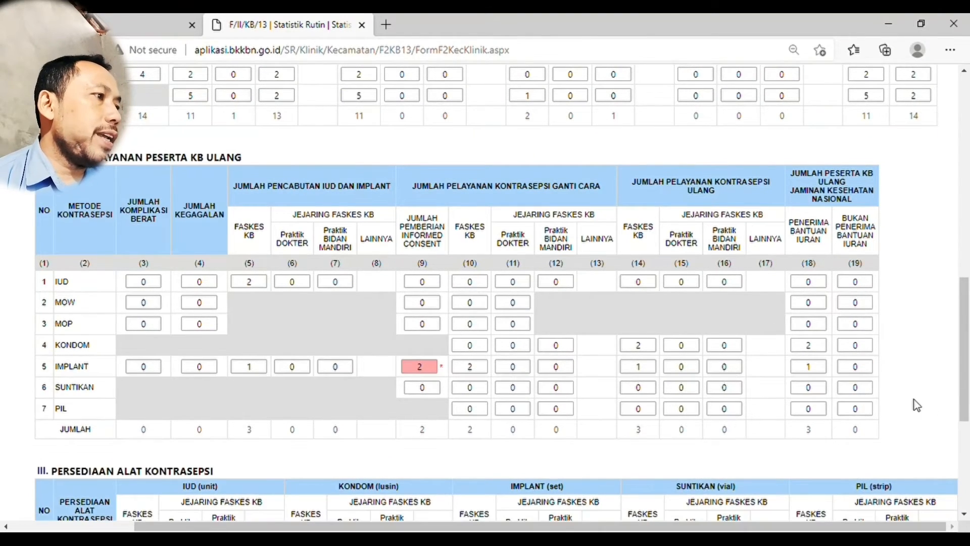
# Clear the flagged informed consent count in the IMPLANT row and re-enter it as 2.
pyautogui.click(435, 370)
pyautogui.press('BackSpace')
pyautogui.write('0')
pyautogui.press('Tab')
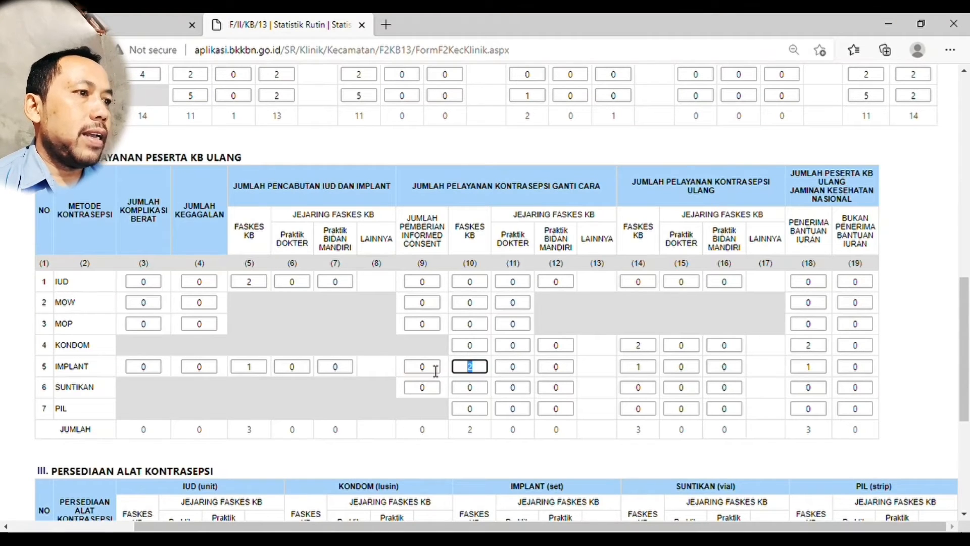
pyautogui.click(435, 370)
pyautogui.press('BackSpace')
pyautogui.write('2')
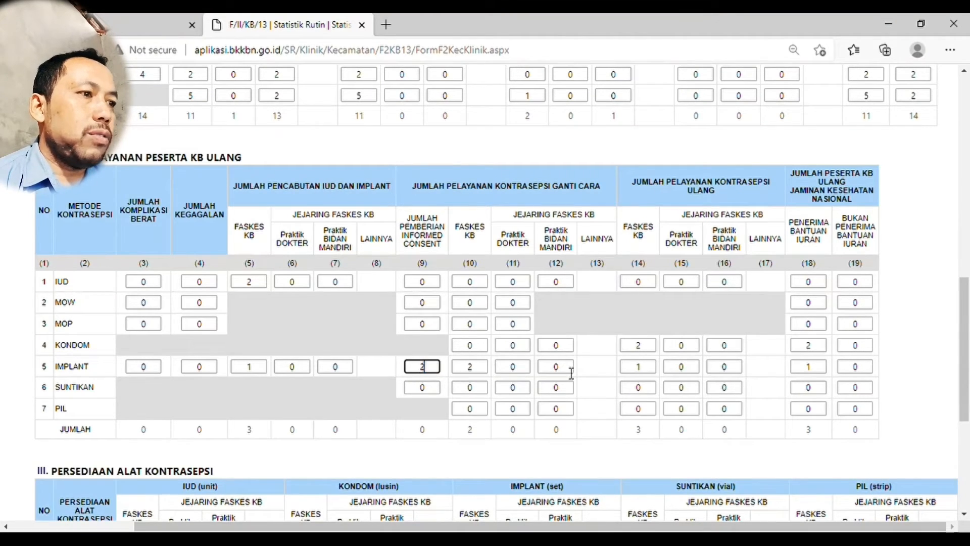
pyautogui.click(894, 400)
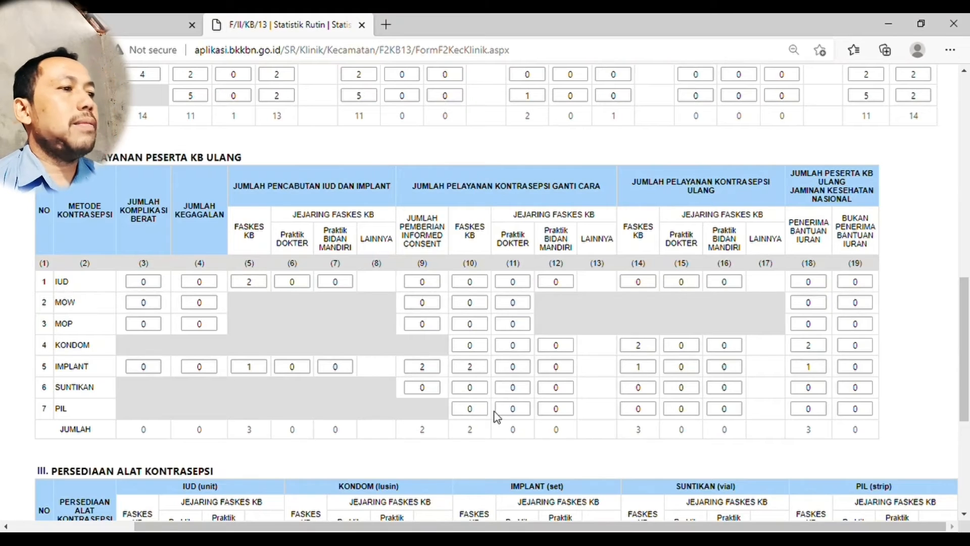
# Enter 0 for the SUNTIKAN row's informed consent and Praktik Bidan Mandiri counts under Ganti Cara.
pyautogui.scroll(-1, 469, 413)
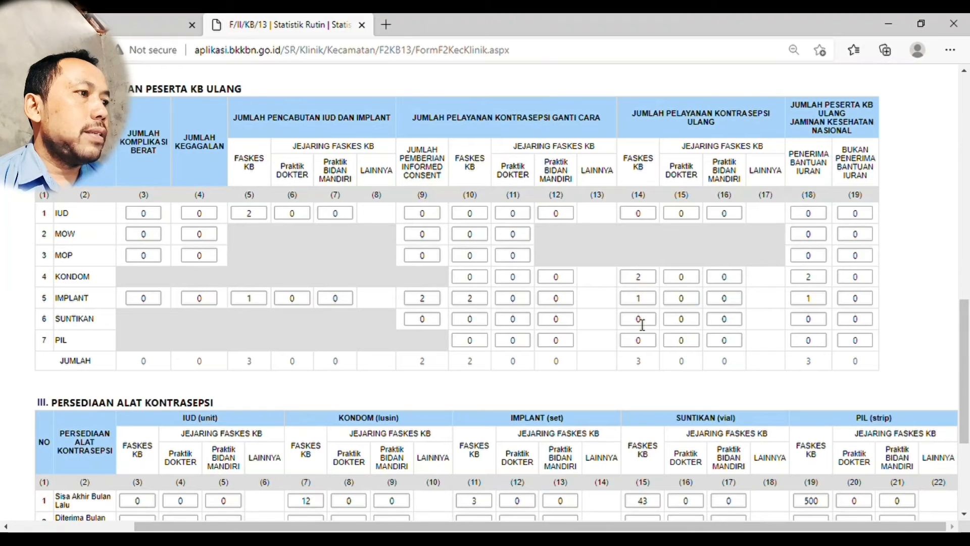
pyautogui.click(443, 325)
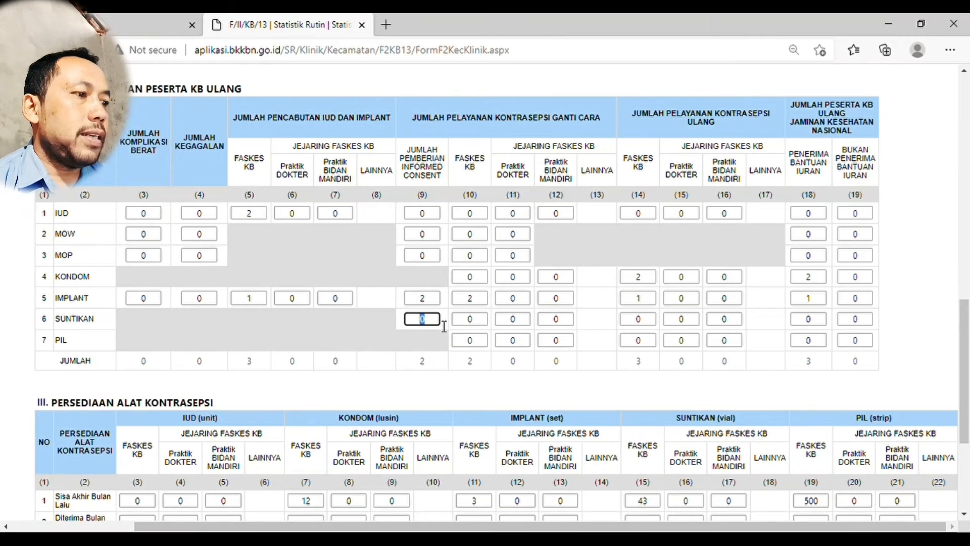
pyautogui.write('0')
pyautogui.press('Tab')
pyautogui.press('Tab')
pyautogui.press('Tab')
pyautogui.write('0')
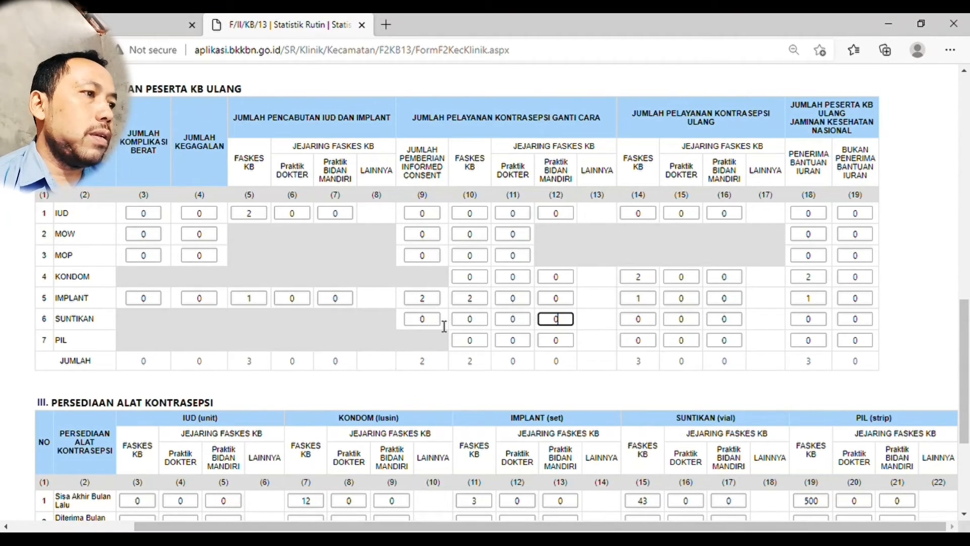
pyautogui.press('Tab')
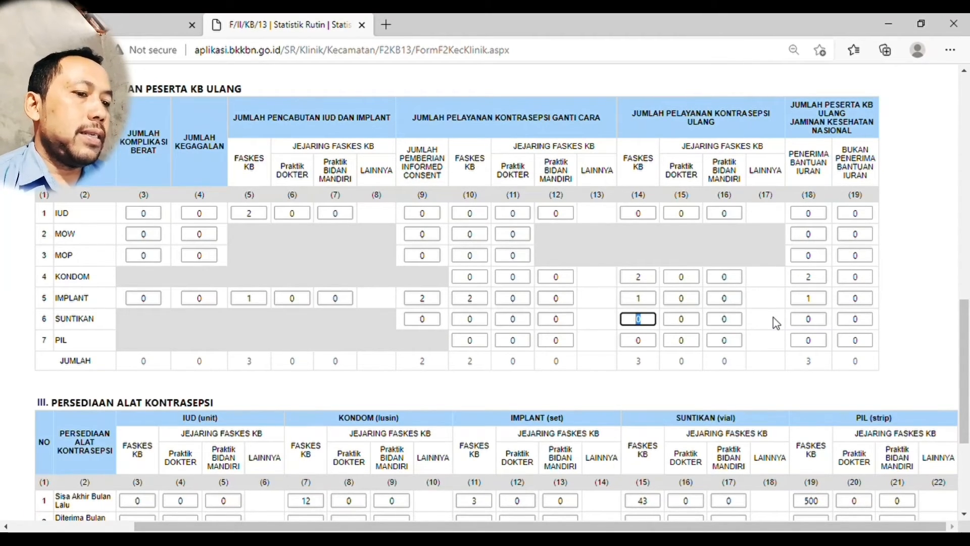
# Set the SUNTIKAN row's Pelayanan Kontrasepsi Ulang count for Faskes KB to 15 and its Penerima Bantuan Iuran to 15.
pyautogui.write('15')
pyautogui.press('Tab')
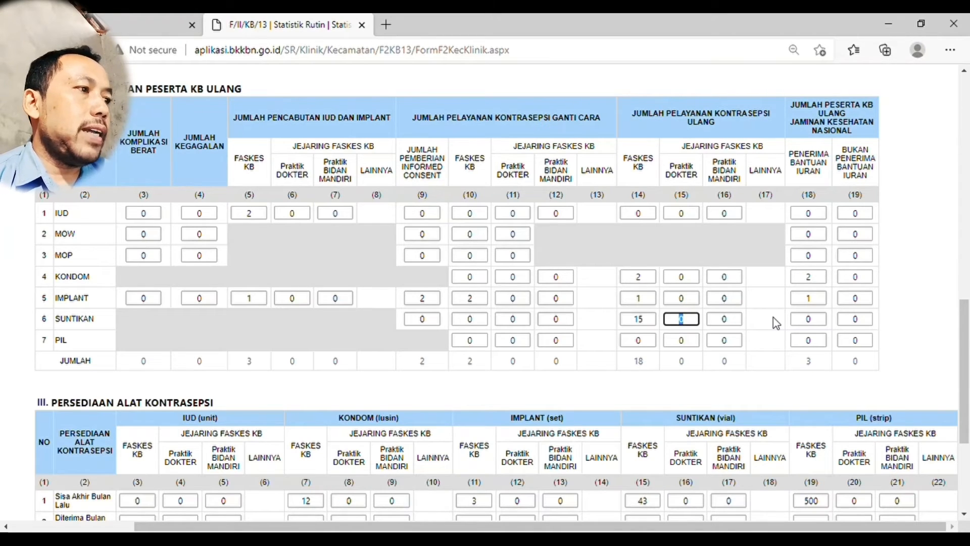
pyautogui.press('Tab')
pyautogui.press('Tab')
pyautogui.write('15')
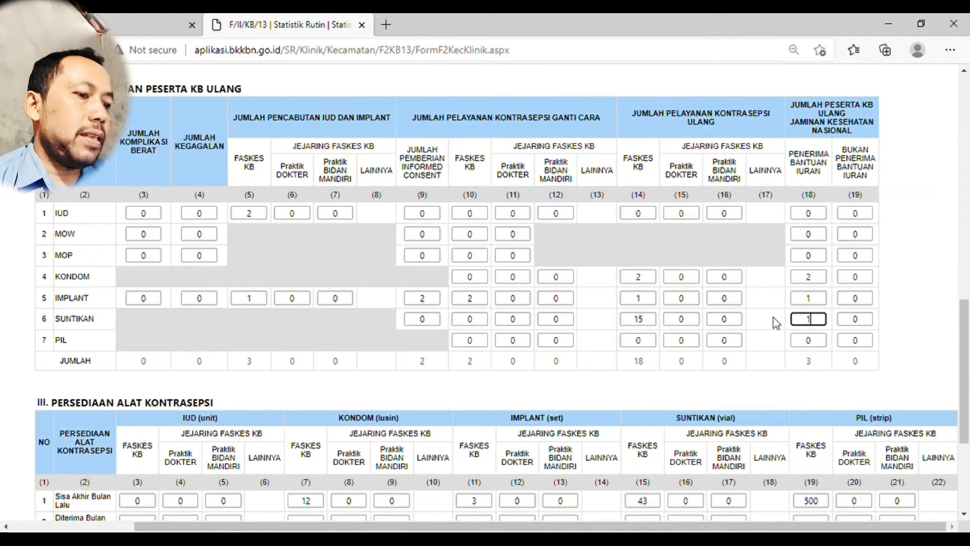
pyautogui.press('Tab')
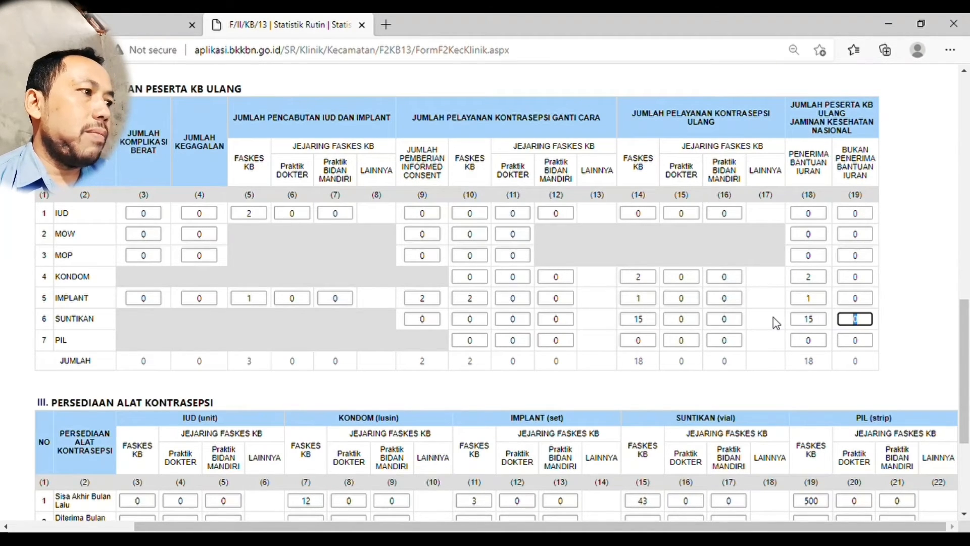
# Set the PIL row's Pelayanan Kontrasepsi Ulang count for Faskes KB to 56 and its Penerima Bantuan Iuran to 56.
pyautogui.click(477, 341)
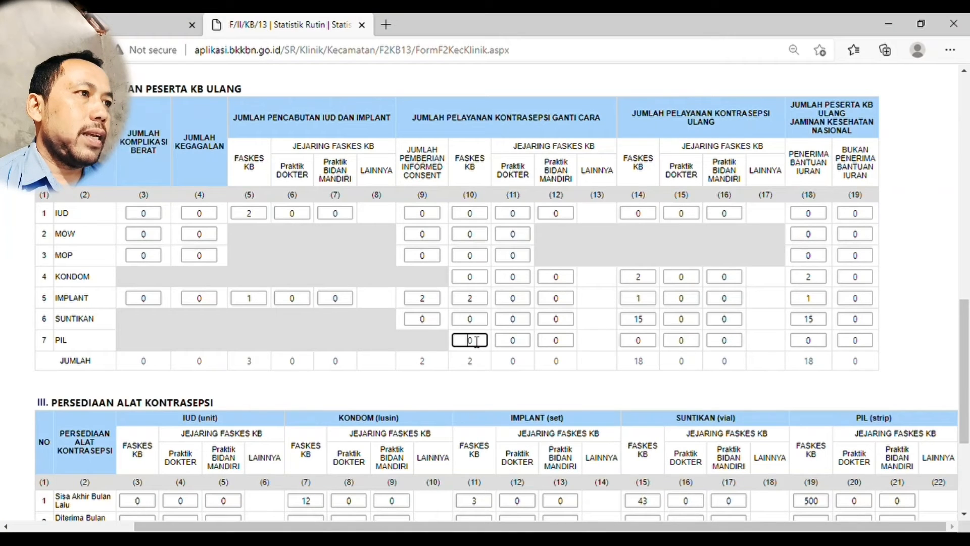
pyautogui.doubleClick(642, 343)
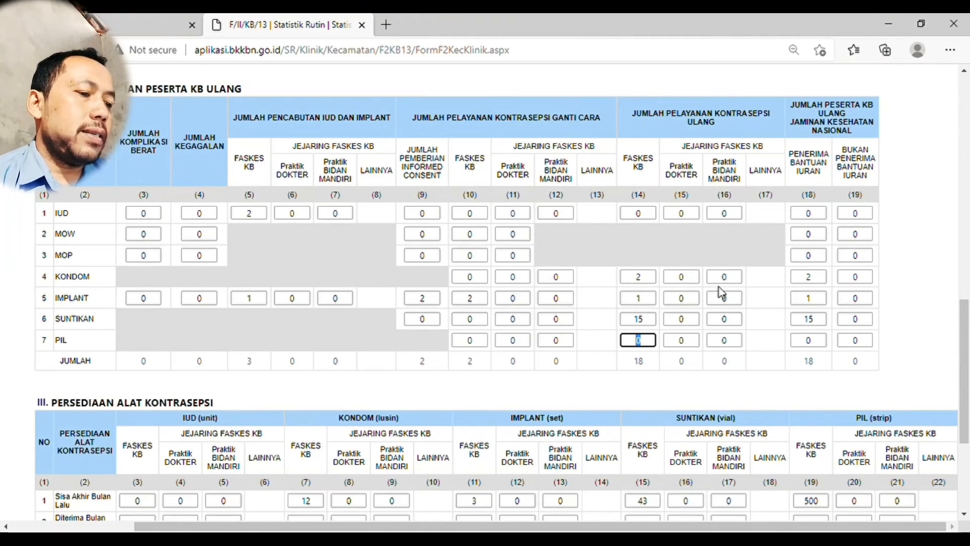
pyautogui.write('56')
pyautogui.press('Tab')
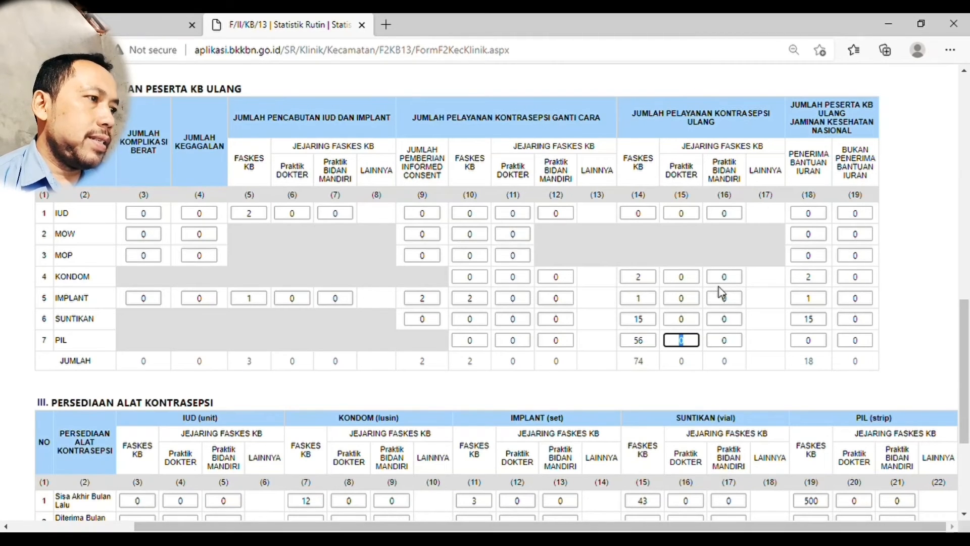
pyautogui.press('Tab')
pyautogui.press('Tab')
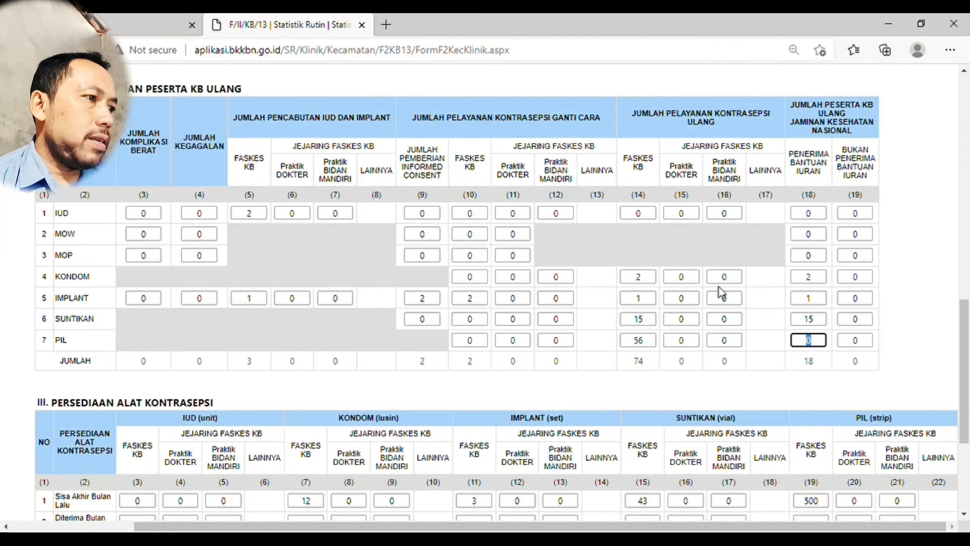
pyautogui.write('56')
pyautogui.press('Tab')
pyautogui.click(904, 298)
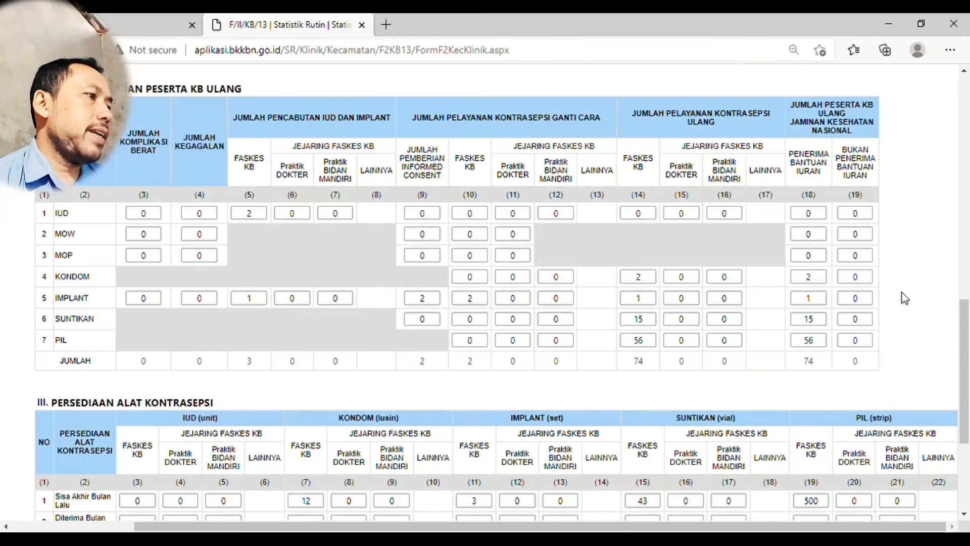
# Clear the IUD entries in the Diterima Bulan Ini and Dikeluarkan Bulan Ini rows of Persediaan Alat Kontrasepsi.
pyautogui.scroll(-3, 917, 298)
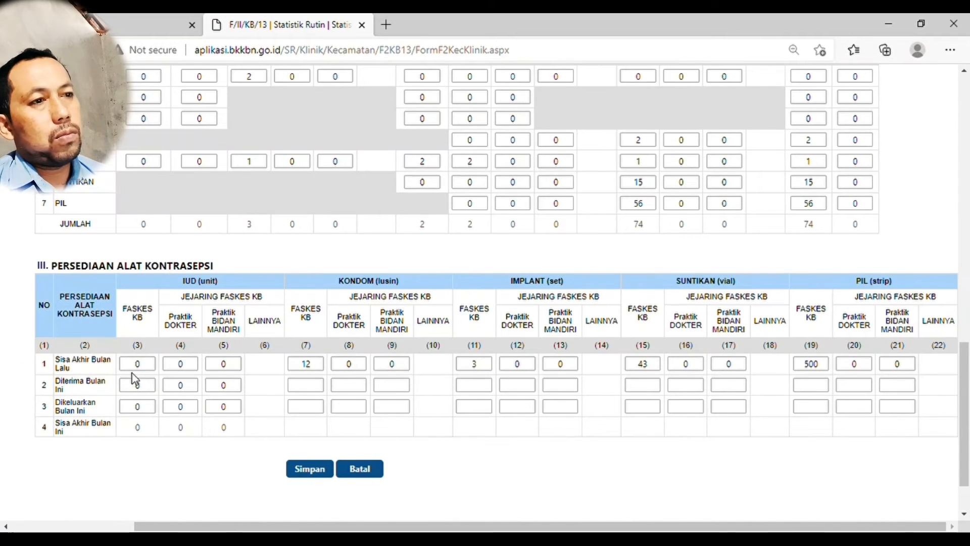
pyautogui.click(148, 390)
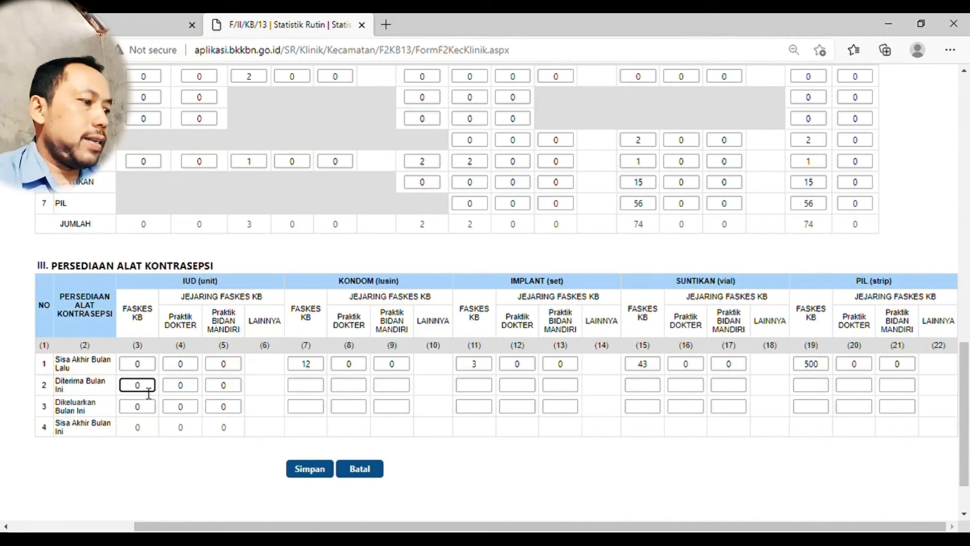
pyautogui.click(190, 389)
pyautogui.click(235, 395)
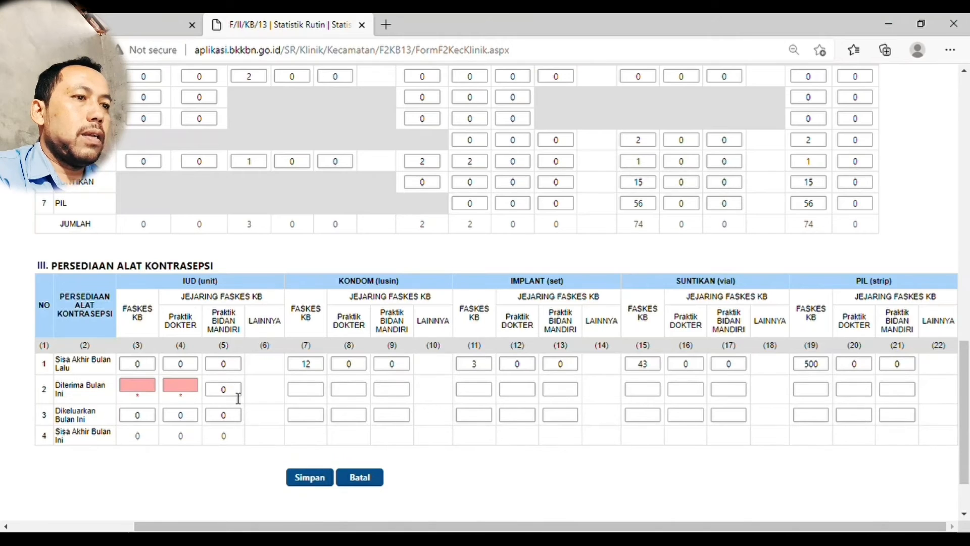
pyautogui.click(152, 416)
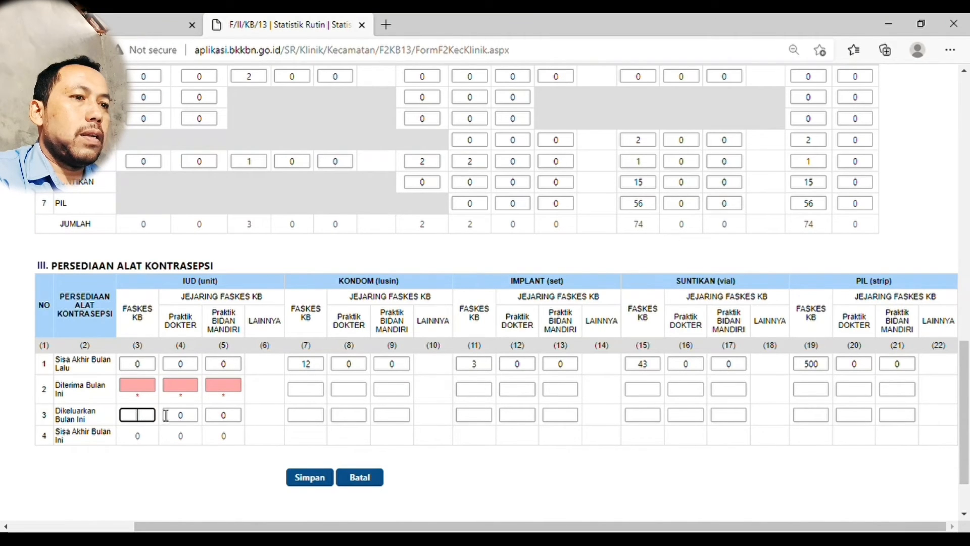
pyautogui.click(194, 418)
pyautogui.press('BackSpace')
pyautogui.click(240, 423)
pyautogui.press('BackSpace')
pyautogui.click(206, 461)
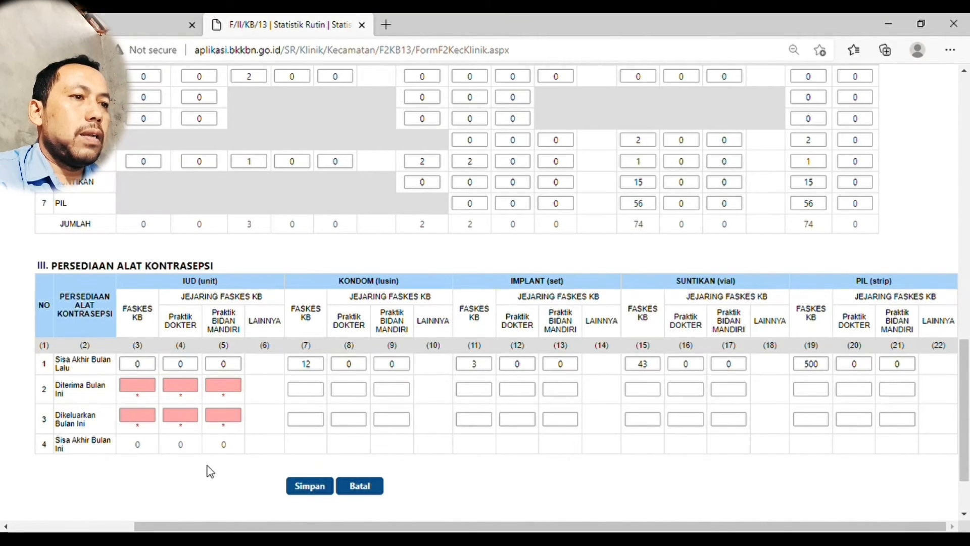
# Set the IUD Diterima Bulan Ini stock to 5 for Faskes KB and 0 for Praktik Dokter and Praktik Bidan Mandiri.
pyautogui.click(150, 389)
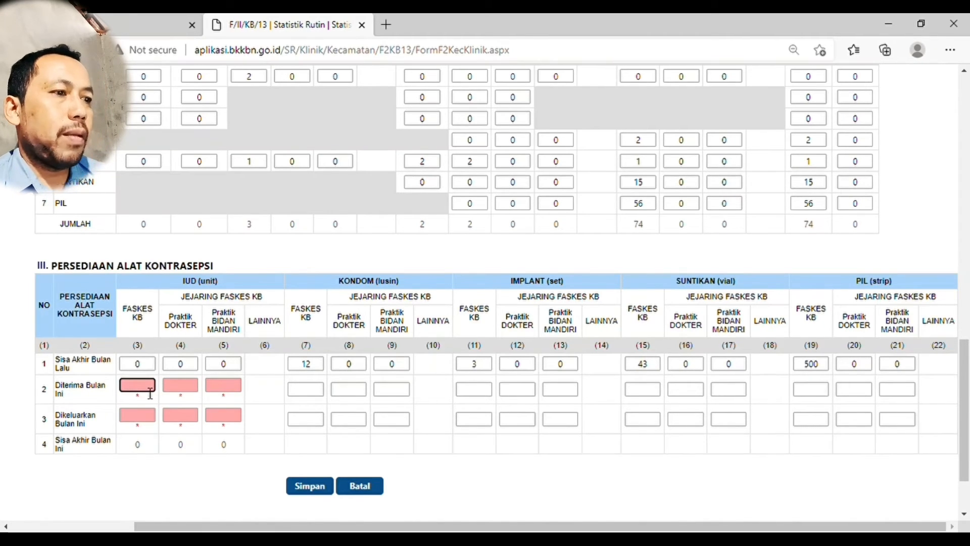
pyautogui.write('5')
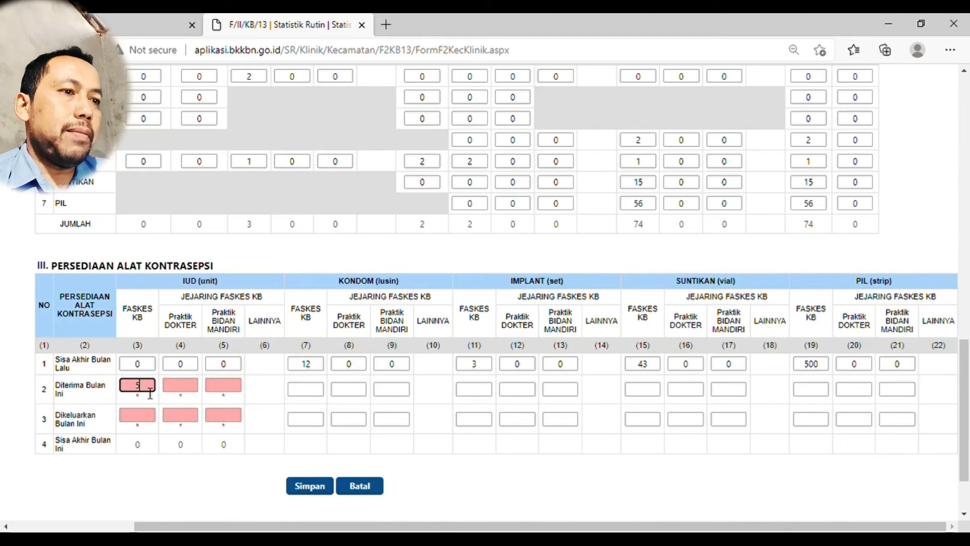
pyautogui.press('Tab')
pyautogui.write('0')
pyautogui.press('Tab')
pyautogui.write('0')
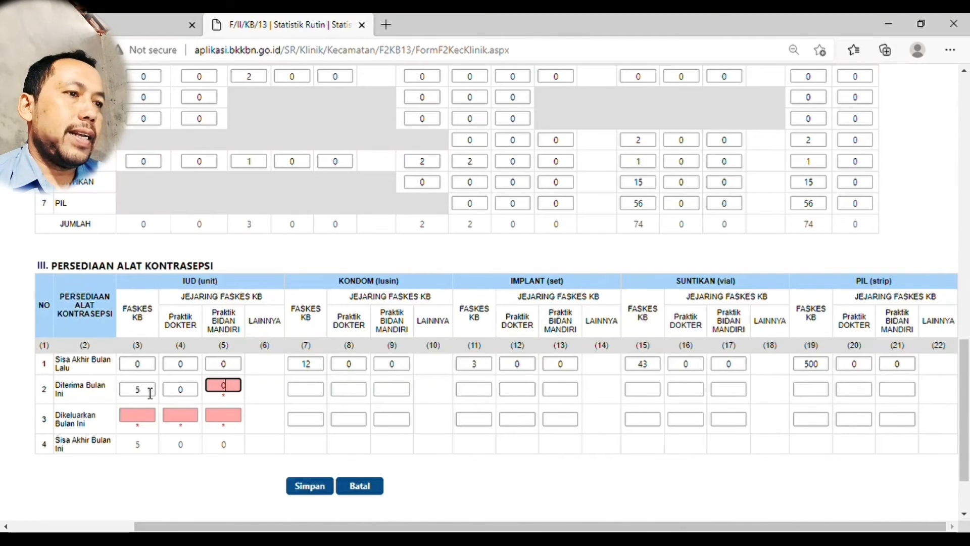
# Set the IUD Dikeluarkan Bulan Ini stock to 2 for Faskes KB and 0 for Praktik Dokter and Praktik Bidan Mandiri.
pyautogui.click(152, 420)
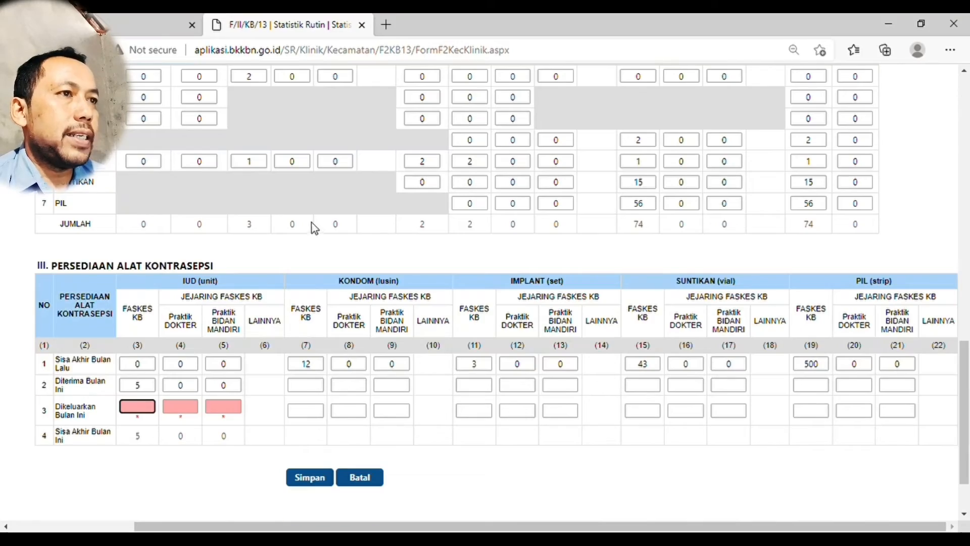
pyautogui.scroll(8, 323, 235)
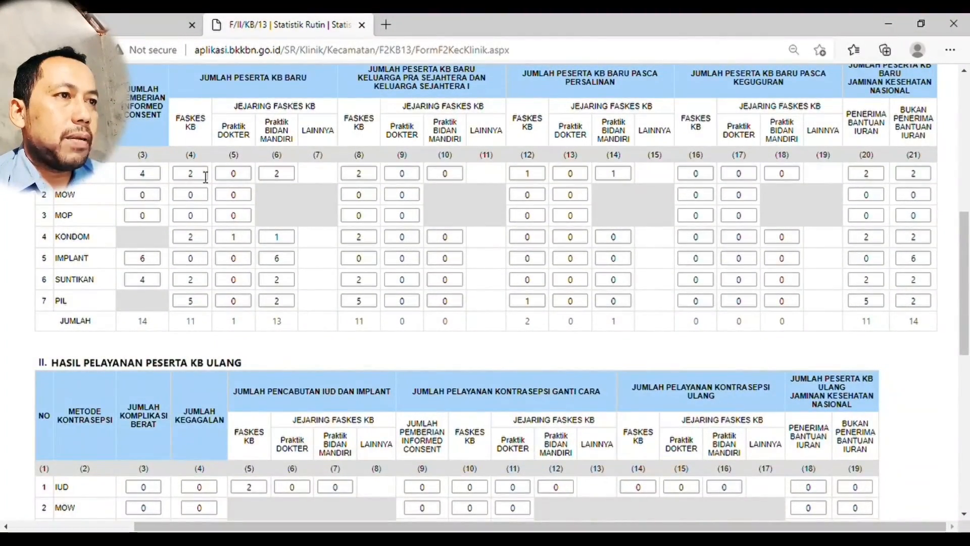
pyautogui.scroll(-4, 205, 177)
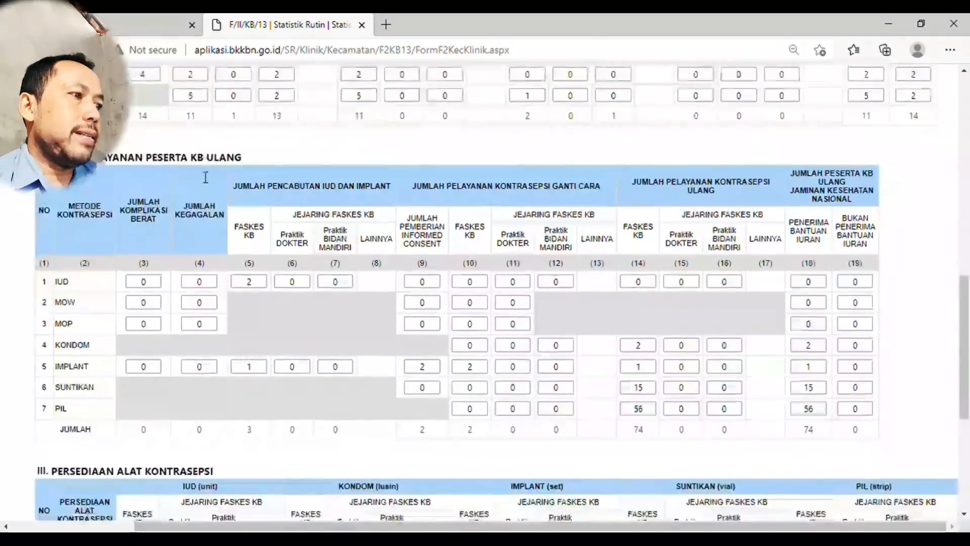
pyautogui.scroll(7, 649, 281)
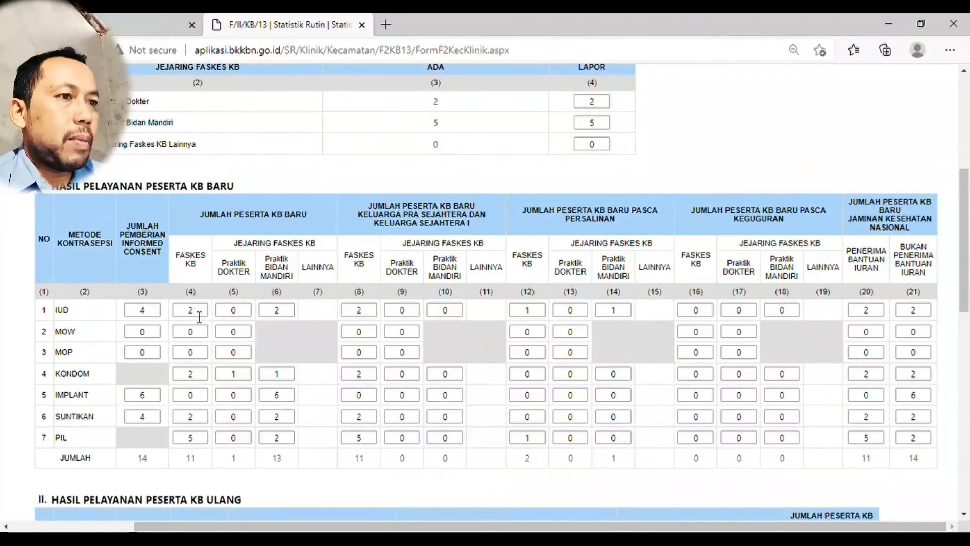
pyautogui.scroll(-7, 199, 317)
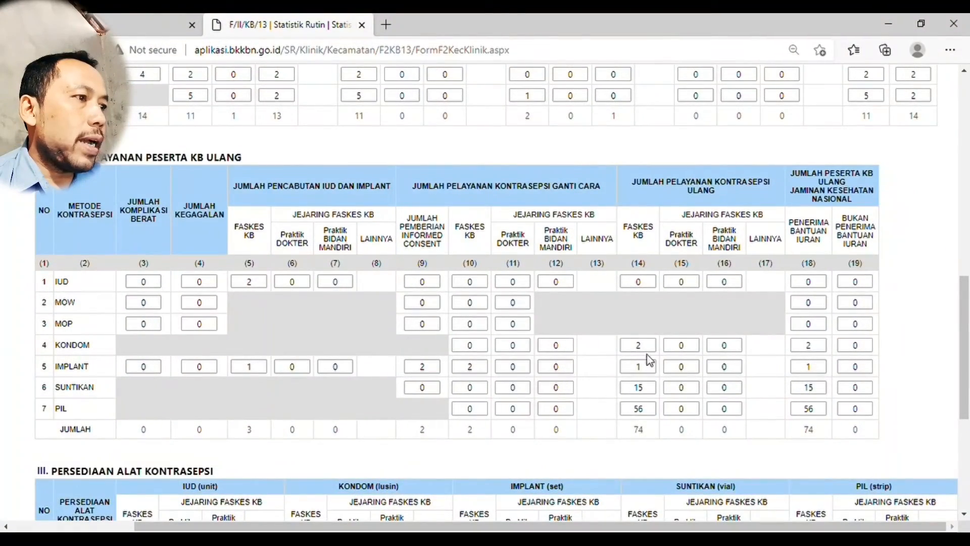
pyautogui.scroll(-5, 488, 353)
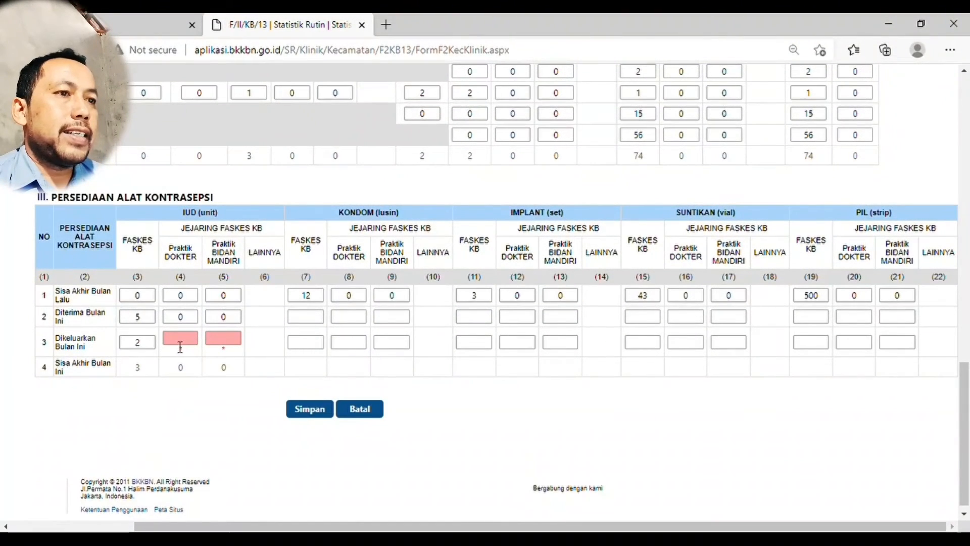
pyautogui.write('0')
pyautogui.click(233, 348)
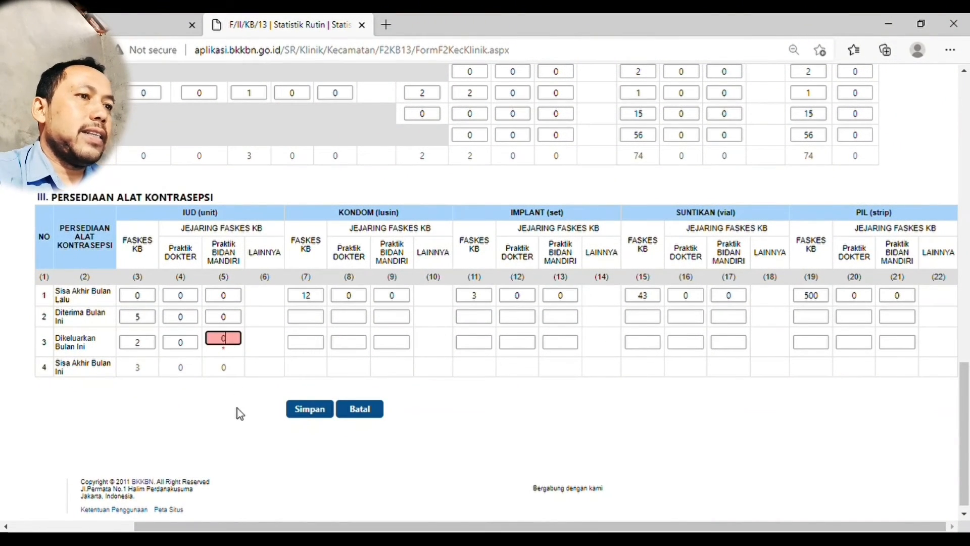
pyautogui.write('0')
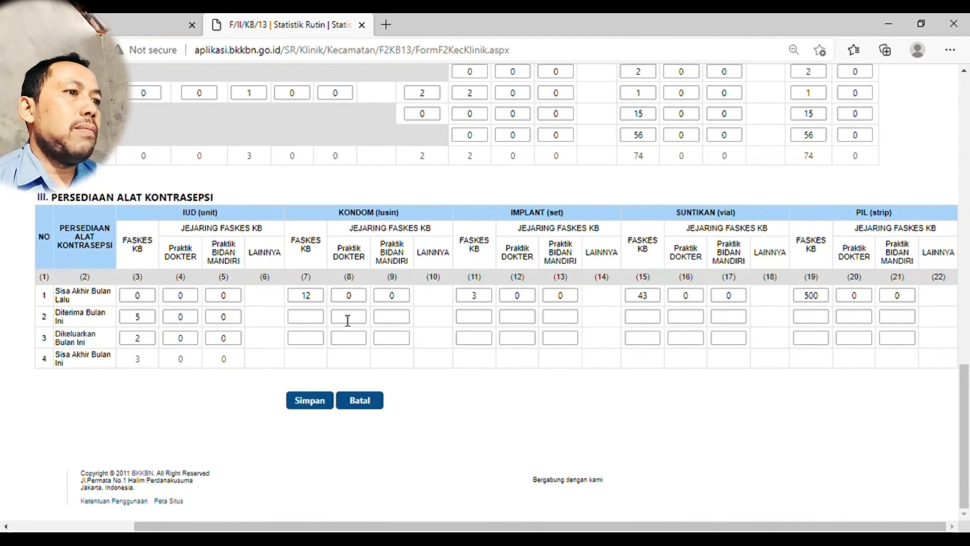
# Review the KONDOM row's Faskes KB and network counts in the Peserta KB Baru and Peserta KB Ulang tables.
pyautogui.scroll(1, 322, 273)
pyautogui.scroll(1, 322, 265)
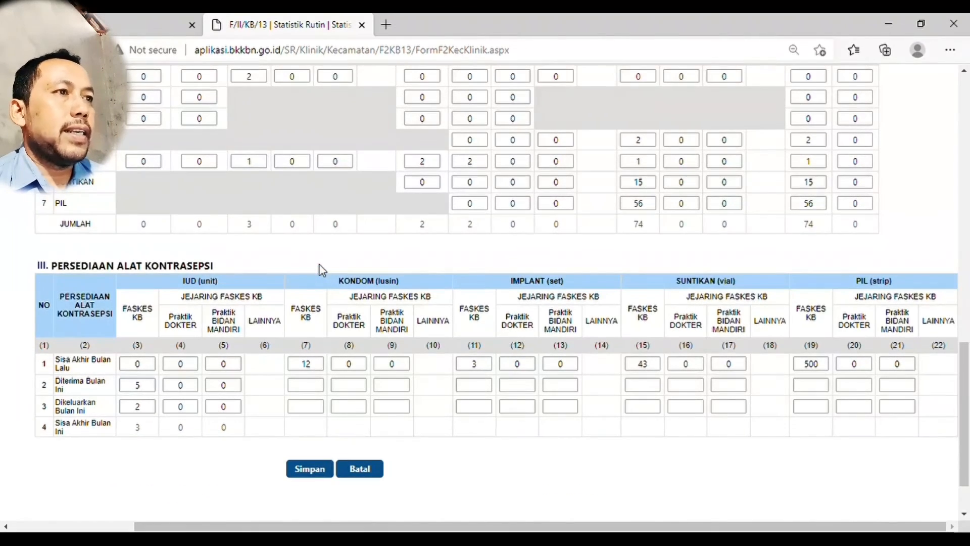
pyautogui.scroll(3, 316, 401)
pyautogui.scroll(-3, 319, 401)
pyautogui.scroll(7, 318, 396)
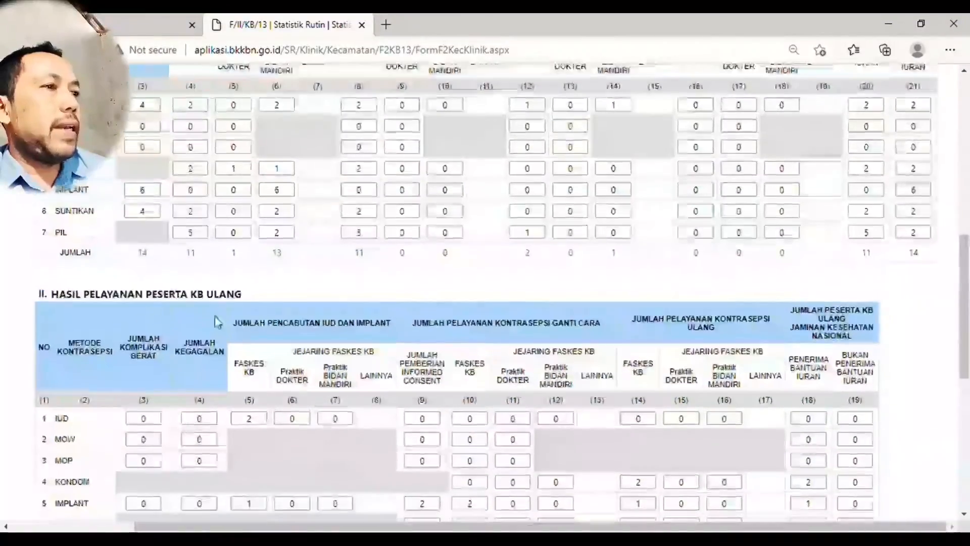
pyautogui.scroll(1, 185, 202)
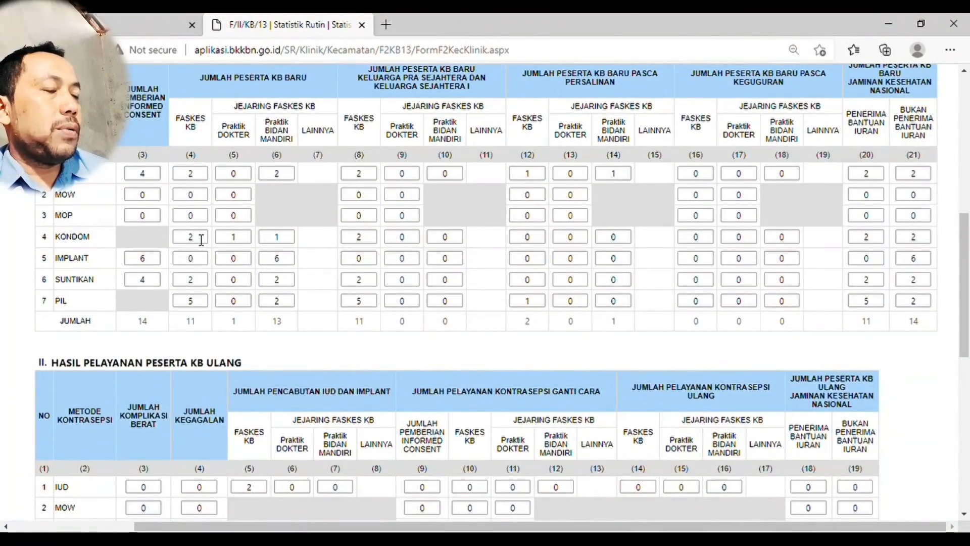
pyautogui.scroll(-4, 201, 240)
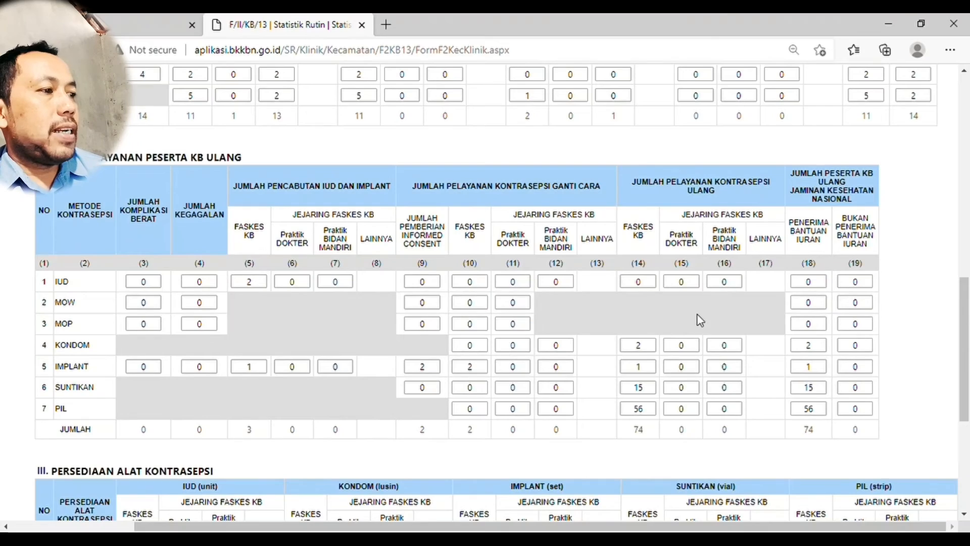
pyautogui.scroll(1, 271, 194)
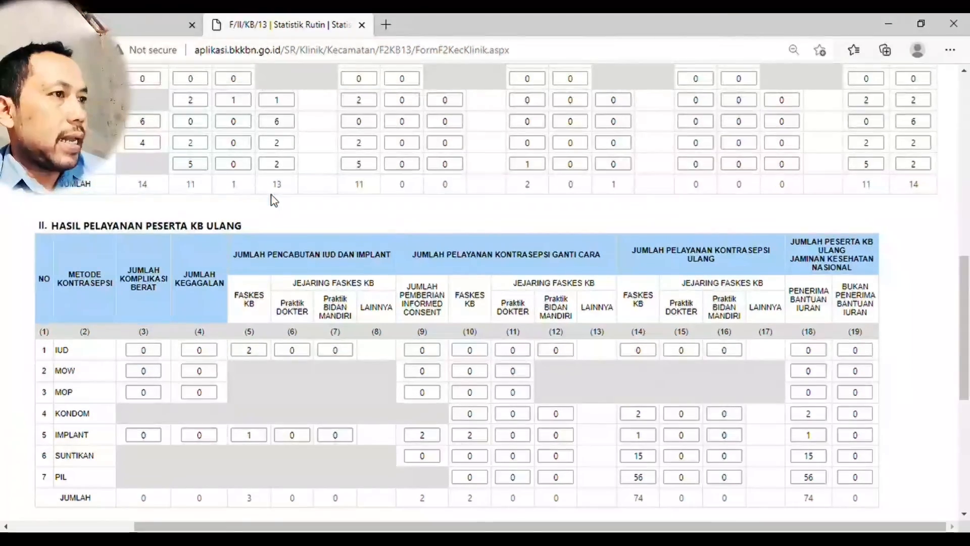
pyautogui.scroll(-2, 273, 200)
pyautogui.scroll(-1, 273, 201)
pyautogui.scroll(-2, 271, 194)
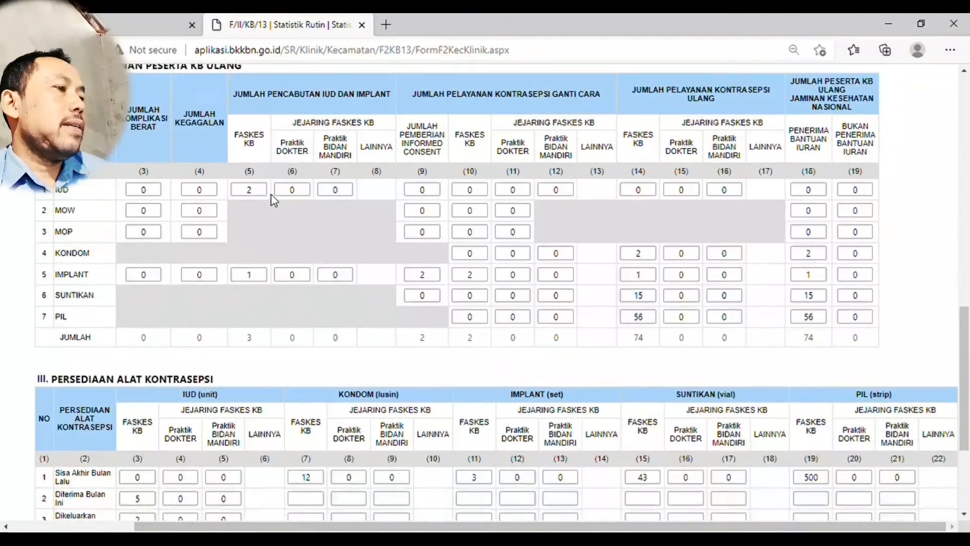
# Set the KONDOM stock for Faskes KB to 0 in Diterima Bulan Ini and 4 in Dikeluarkan Bulan Ini.
pyautogui.scroll(-4, 477, 227)
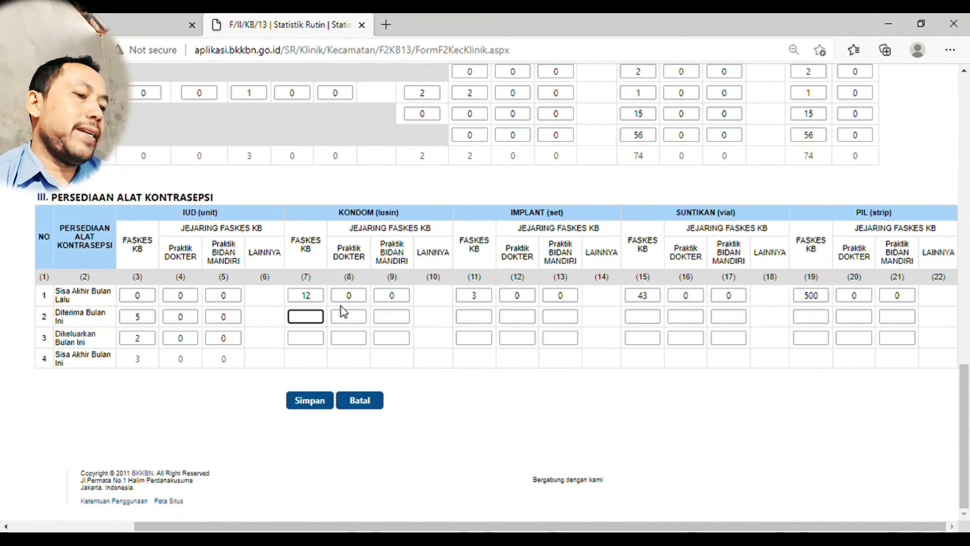
pyautogui.click(318, 345)
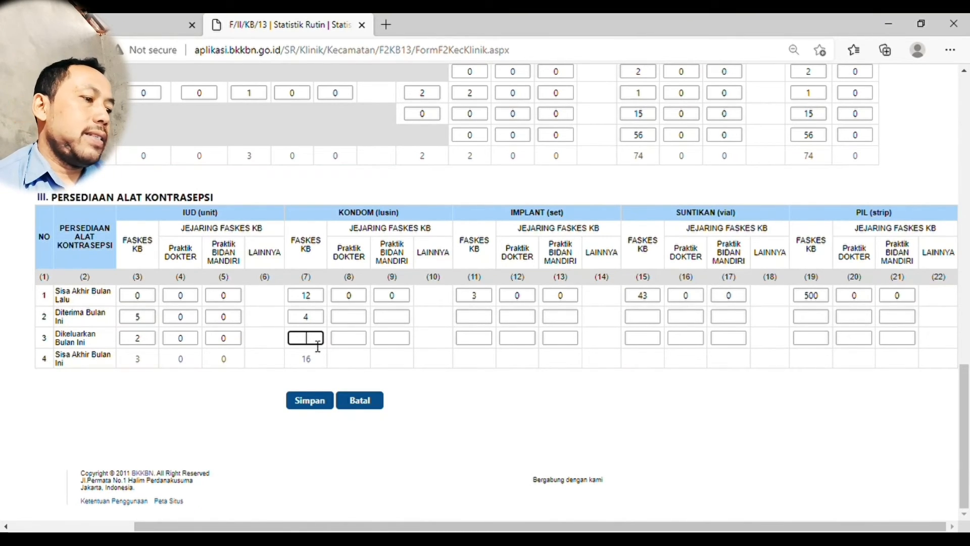
pyautogui.doubleClick(323, 318)
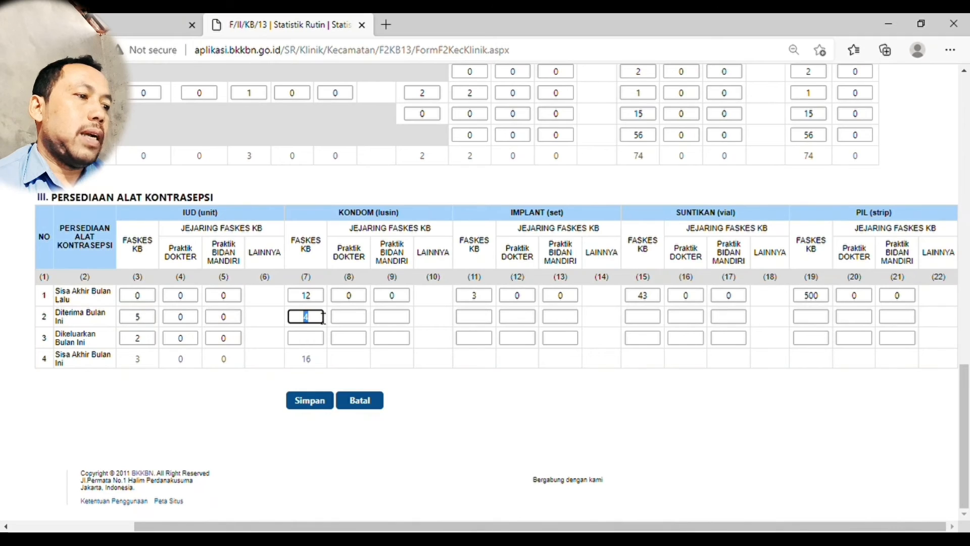
pyautogui.click(318, 347)
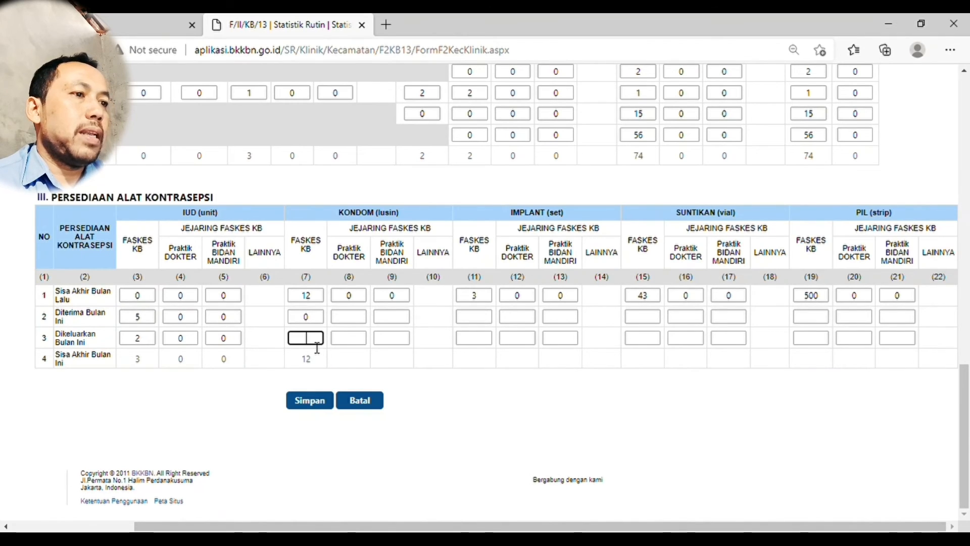
pyautogui.write('4')
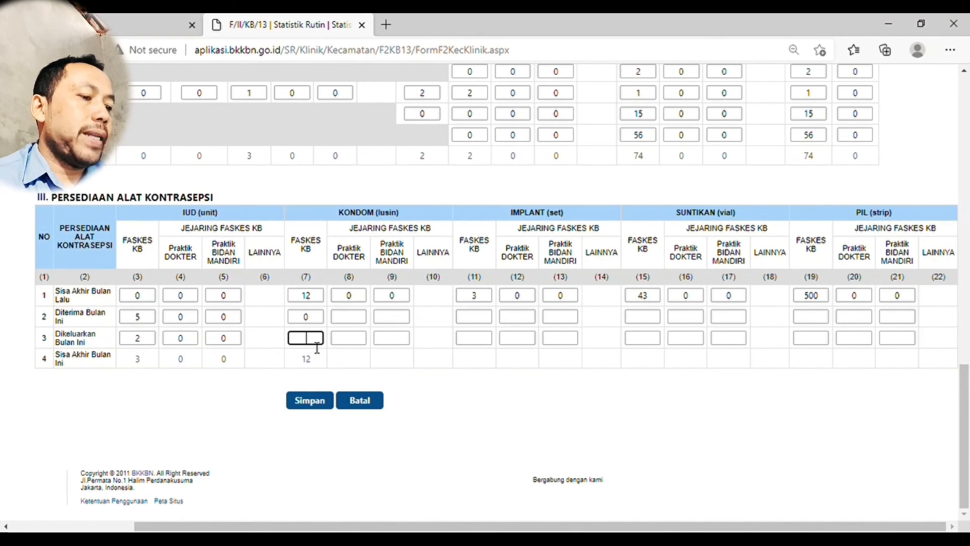
pyautogui.click(210, 424)
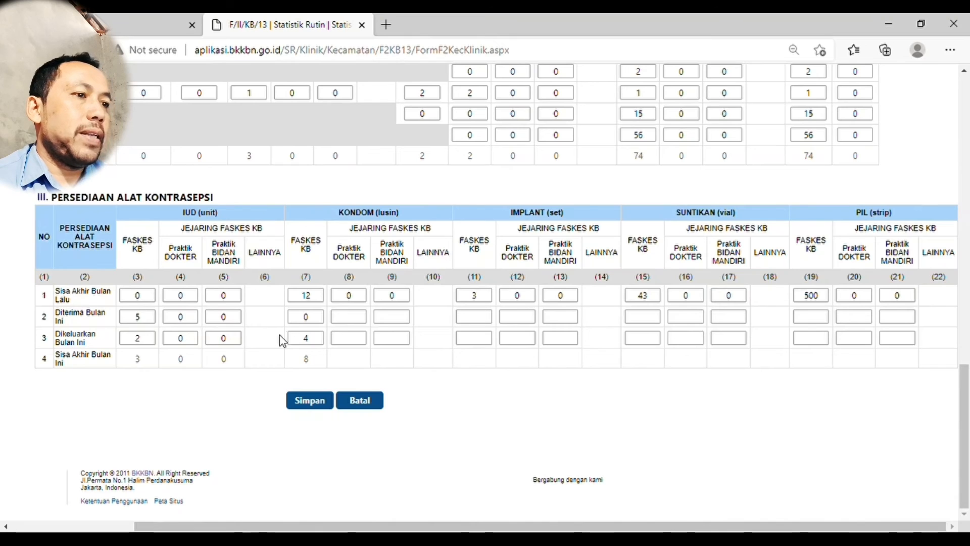
# Enter 0 for the KONDOM Diterima Bulan Ini stock of Praktik Dokter and Praktik Bidan Mandiri.
pyautogui.click(365, 317)
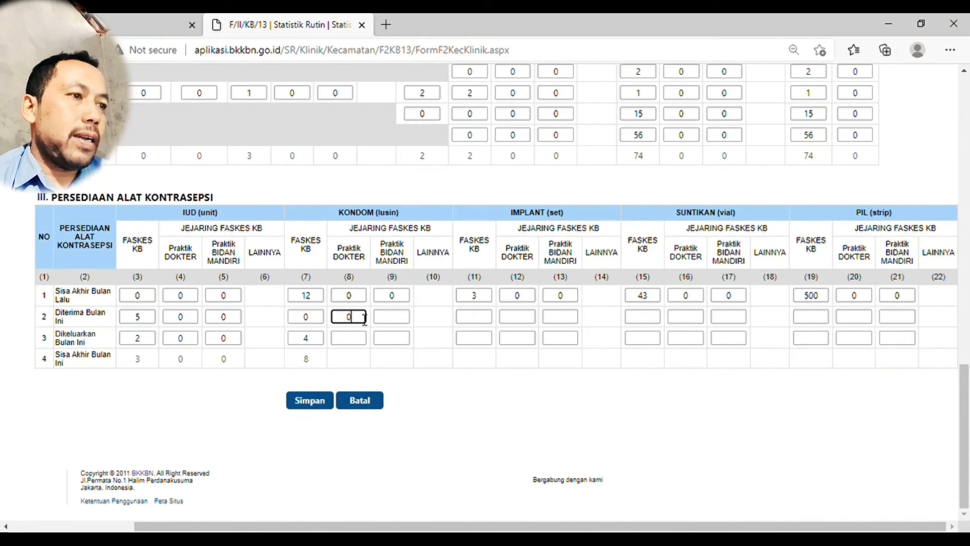
pyautogui.press('Tab')
pyautogui.write('0')
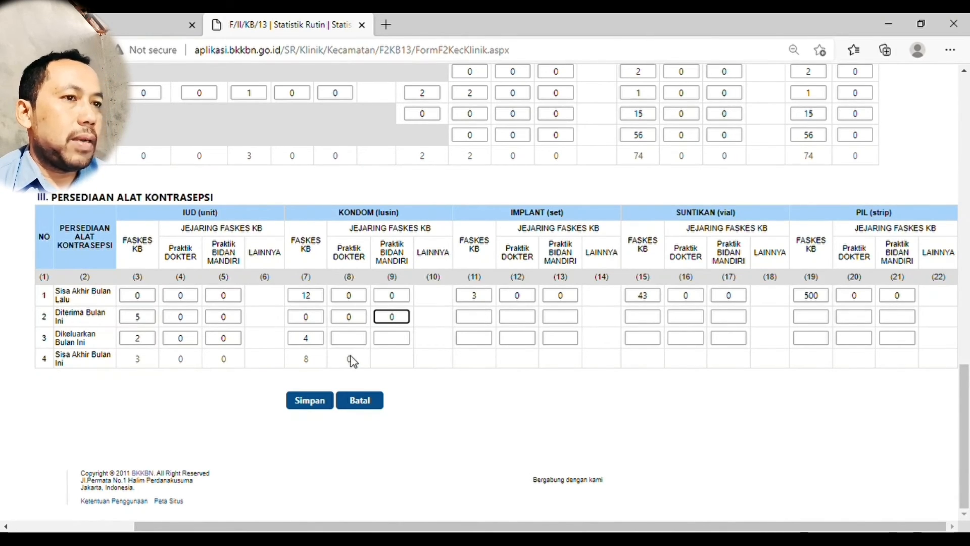
# Enter 0 for the KONDOM Dikeluarkan Bulan Ini stock of Praktik Dokter and Praktik Bidan Mandiri.
pyautogui.click(351, 342)
pyautogui.write('0')
pyautogui.press('Tab')
pyautogui.write('0')
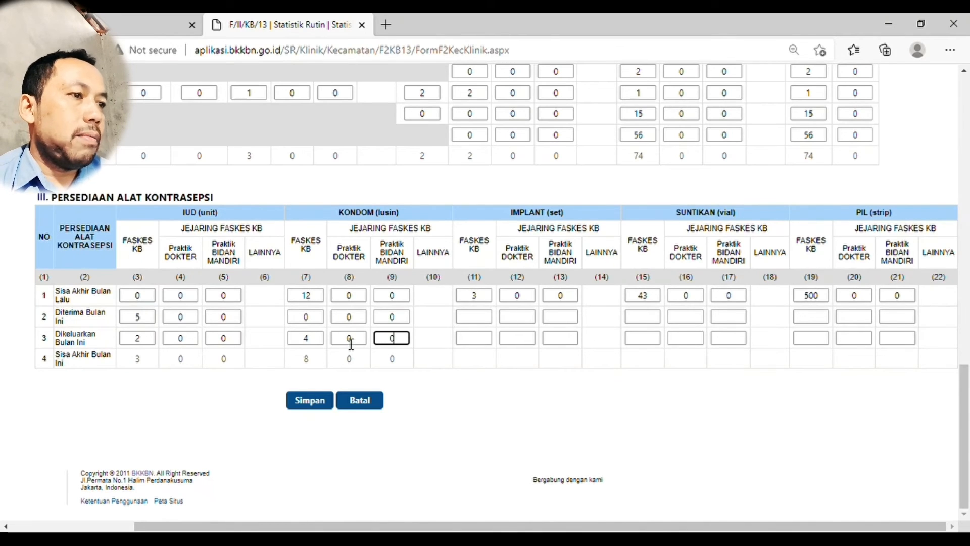
pyautogui.click(463, 423)
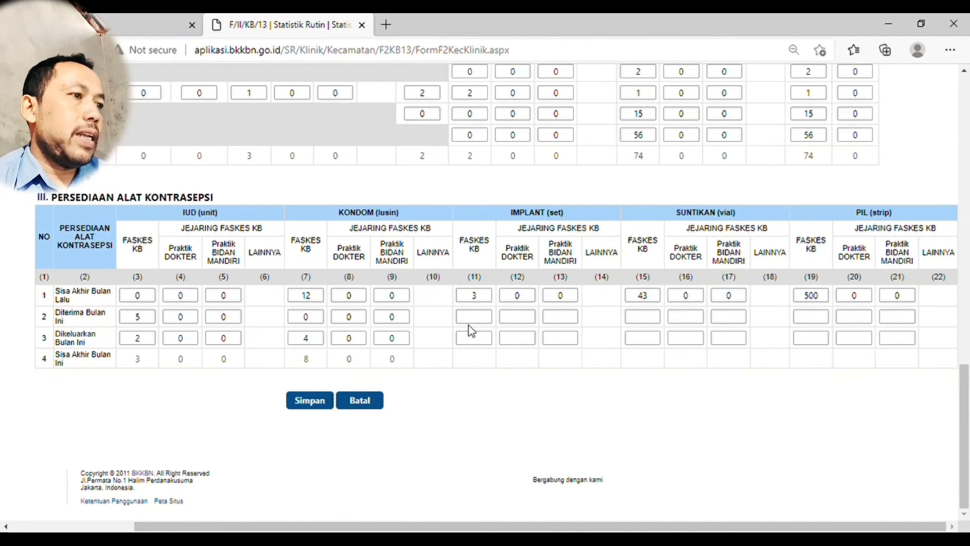
# Check the IMPLANT rows in the participant tables and set the Faskes KB IMPLANT stock to 3 in Diterima Bulan Ini and 0 in Dikeluarkan Bulan Ini.
pyautogui.scroll(6, 479, 318)
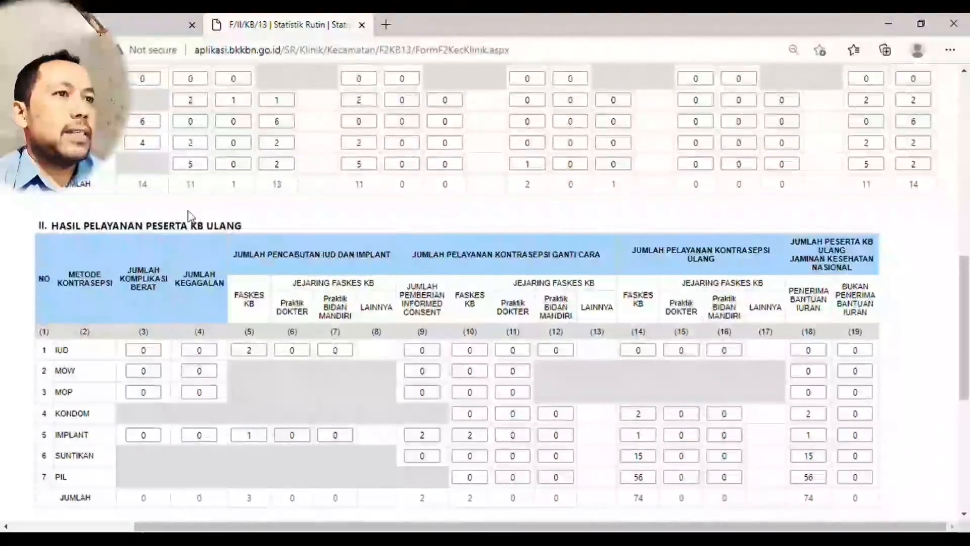
pyautogui.scroll(3, 168, 147)
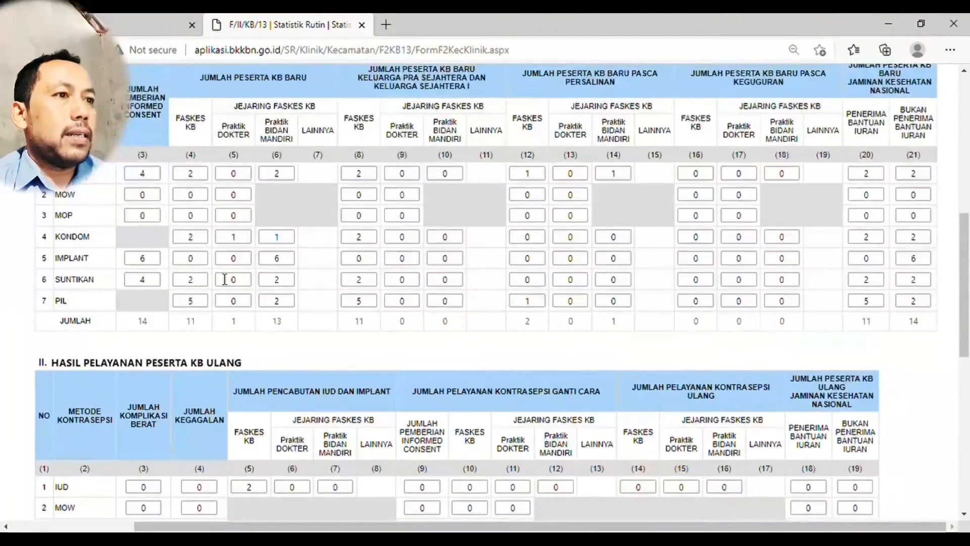
pyautogui.scroll(-5, 295, 300)
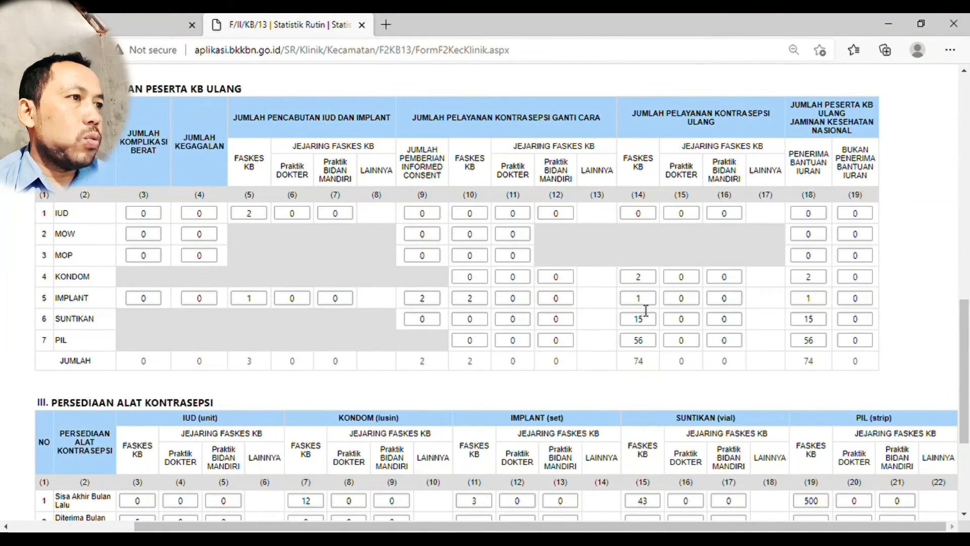
pyautogui.scroll(-4, 404, 312)
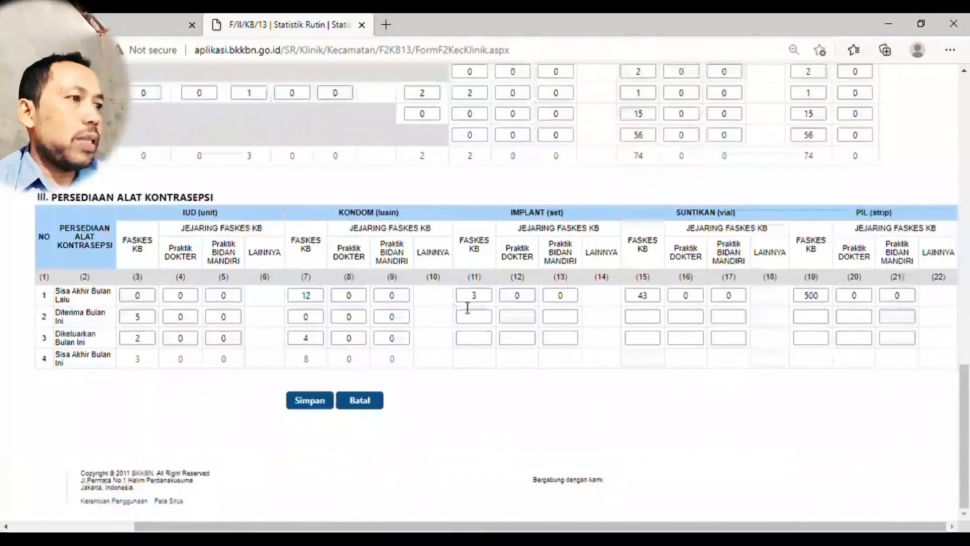
pyautogui.click(477, 317)
pyautogui.write('3')
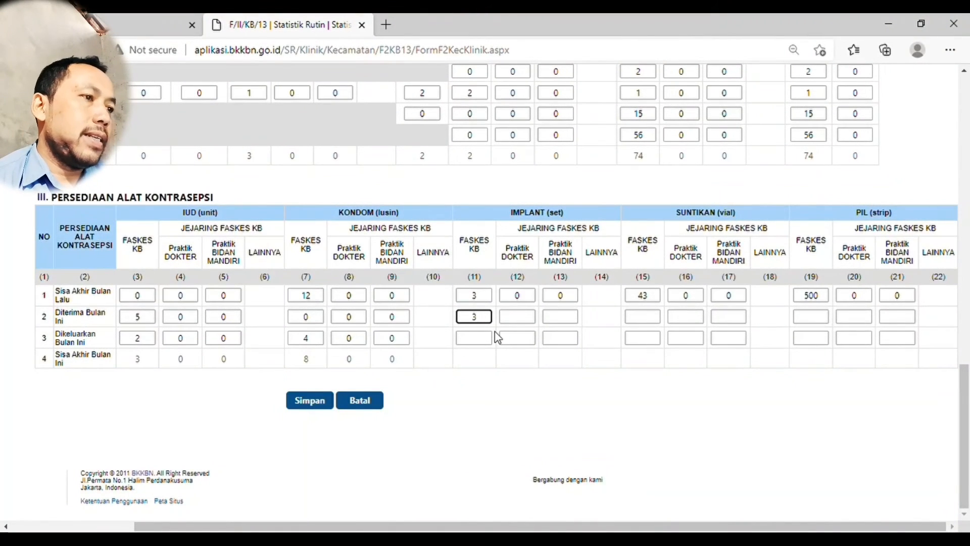
pyautogui.click(493, 344)
pyautogui.write('0')
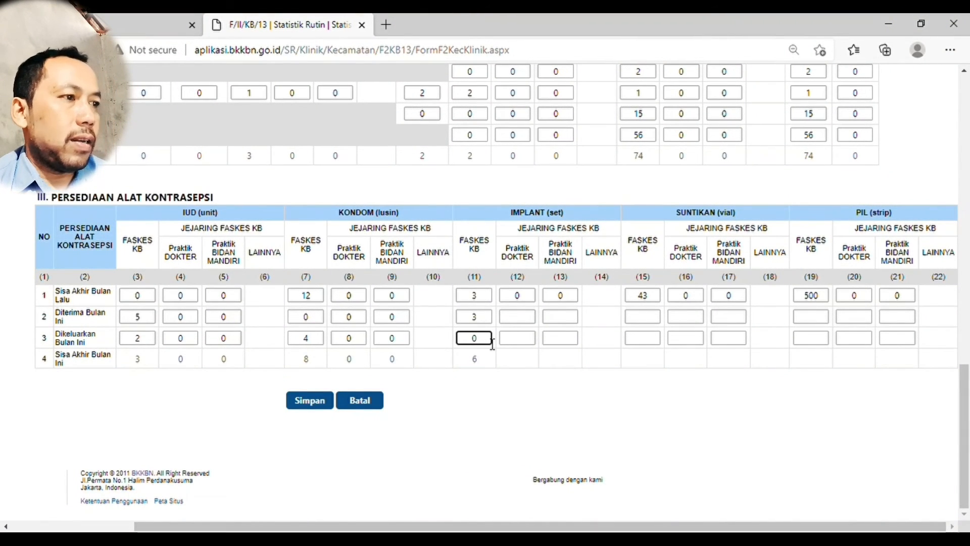
# Enter 0 for the IMPLANT Diterima Bulan Ini and Dikeluarkan Bulan Ini stock of Praktik Dokter and Praktik Bidan Mandiri.
pyautogui.click(517, 319)
pyautogui.write('0')
pyautogui.click(561, 319)
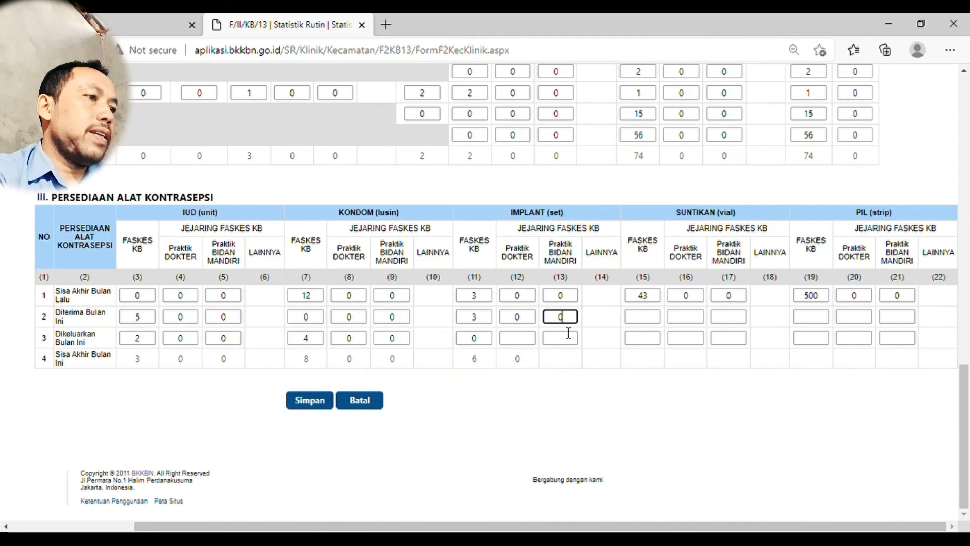
pyautogui.write('0')
pyautogui.click(566, 342)
pyautogui.write('0')
pyautogui.click(518, 337)
pyautogui.write('0')
pyautogui.click(641, 401)
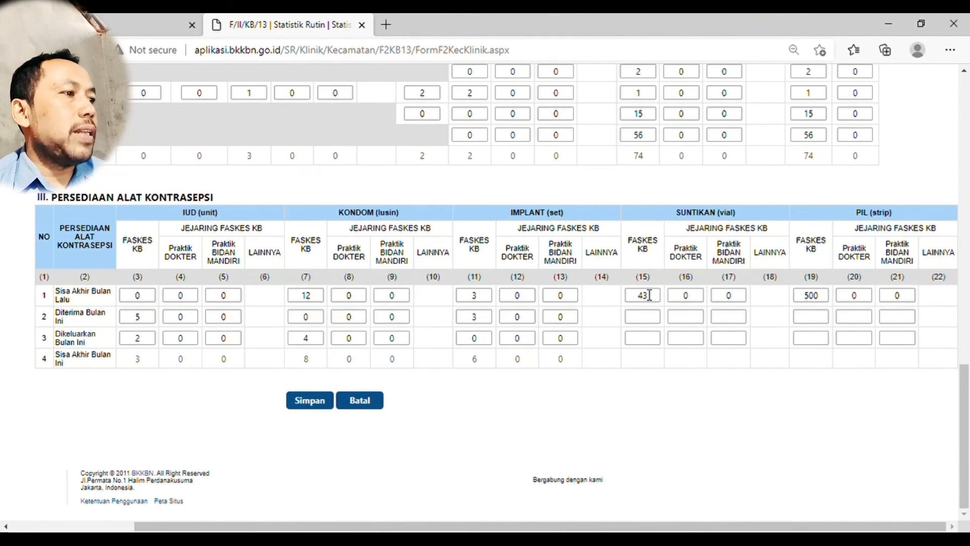
# Set the SUNTIKAN Diterima Bulan Ini stock to 0 for Faskes KB, Praktik Dokter and Praktik Bidan Mandiri.
pyautogui.click(657, 322)
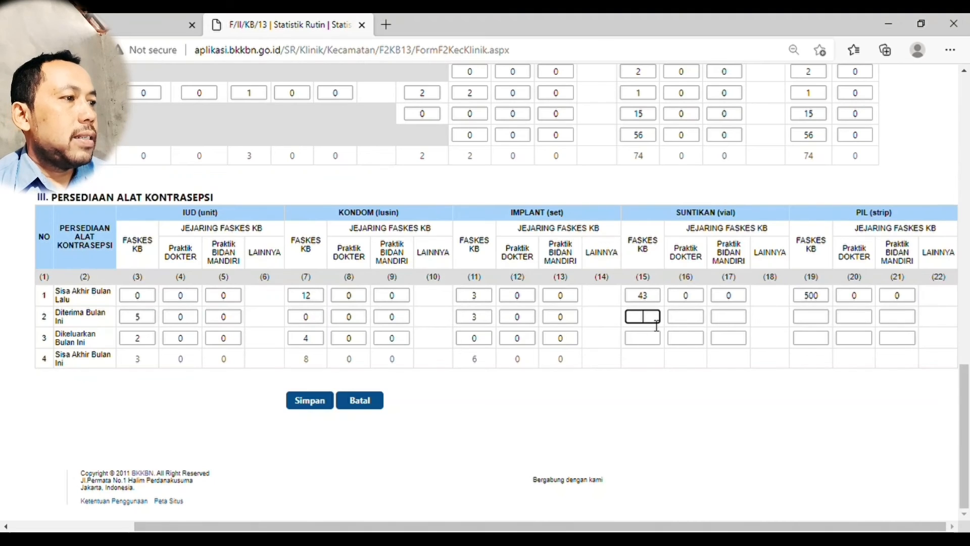
pyautogui.write('0')
pyautogui.click(634, 441)
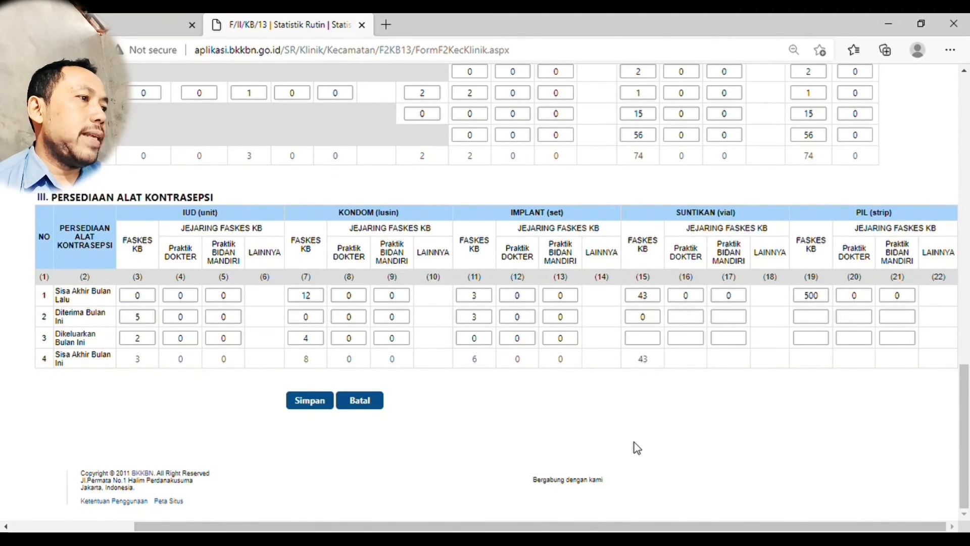
pyautogui.click(693, 319)
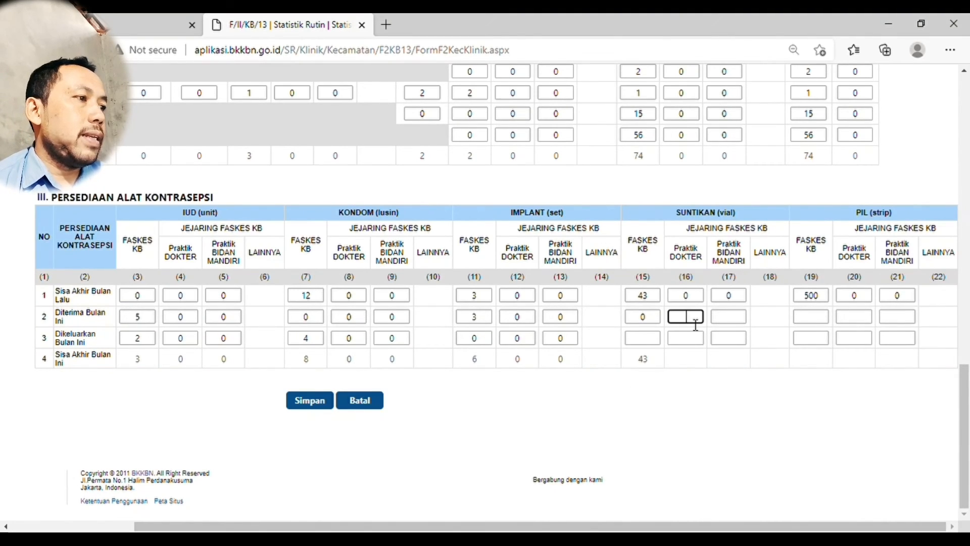
pyautogui.write('0')
pyautogui.click(712, 319)
pyautogui.write('0')
# Enter 0 for the SUNTIKAN Dikeluarkan Bulan Ini stock of Praktik Bidan Mandiri and Praktik Dokter.
pyautogui.click(729, 341)
pyautogui.write('0')
pyautogui.click(685, 337)
pyautogui.write('0')
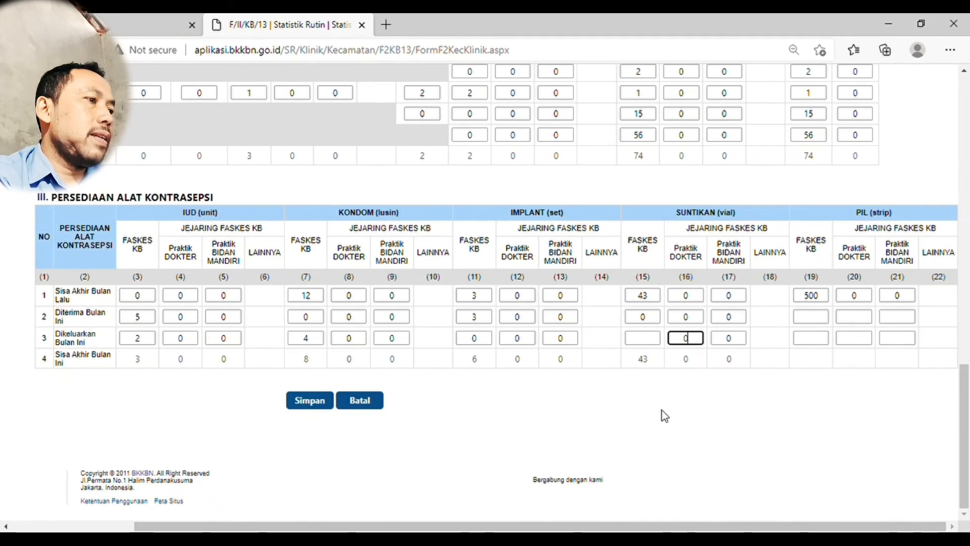
pyautogui.click(659, 410)
# Check the SUNTIKAN rows for new and repeat participants and set the Faskes KB SUNTIKAN Dikeluarkan Bulan Ini stock to 17.
pyautogui.scroll(8, 631, 355)
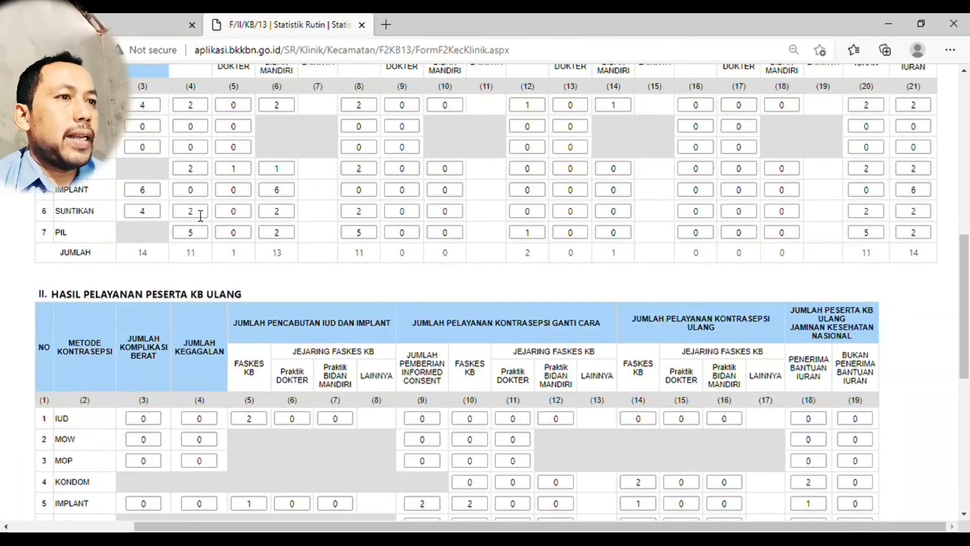
pyautogui.scroll(-4, 201, 216)
pyautogui.scroll(-1, 200, 216)
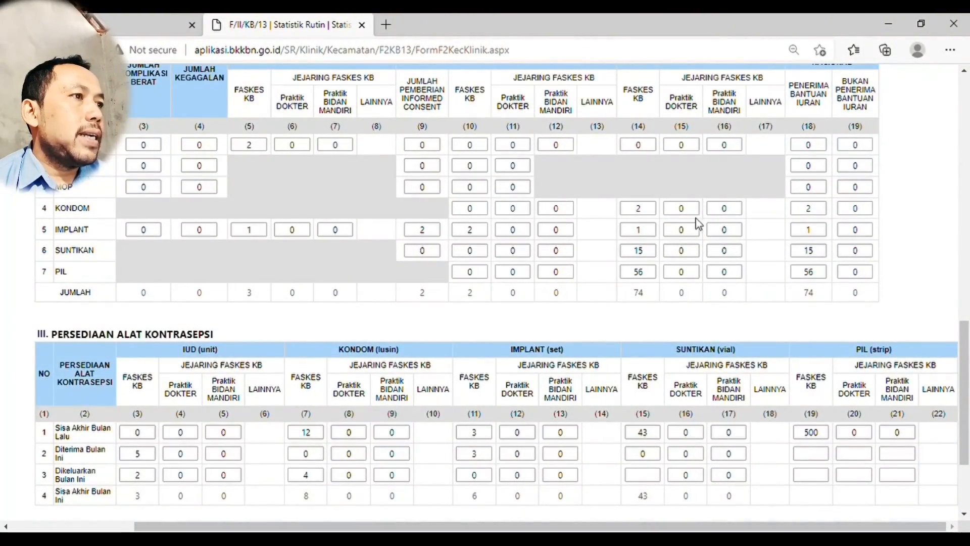
pyautogui.scroll(1, 697, 222)
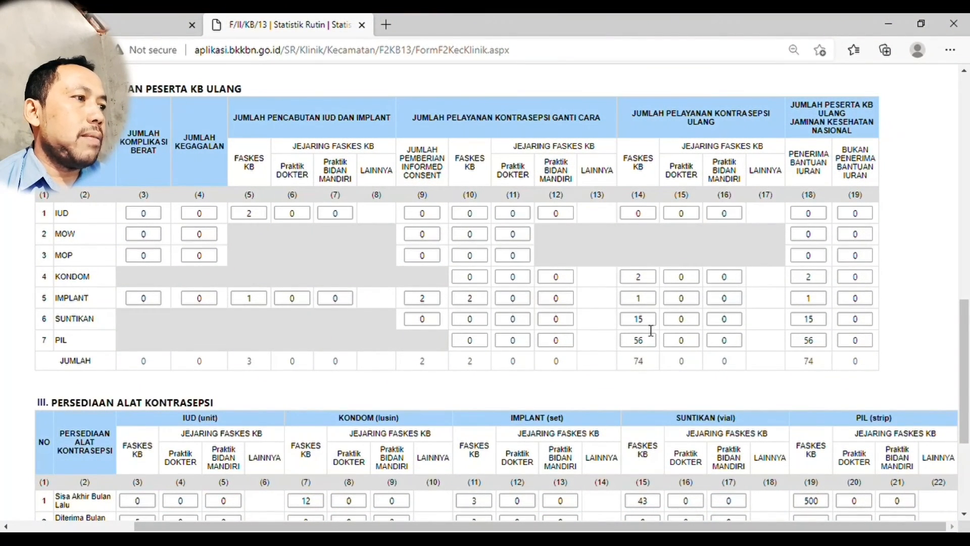
pyautogui.scroll(-3, 651, 330)
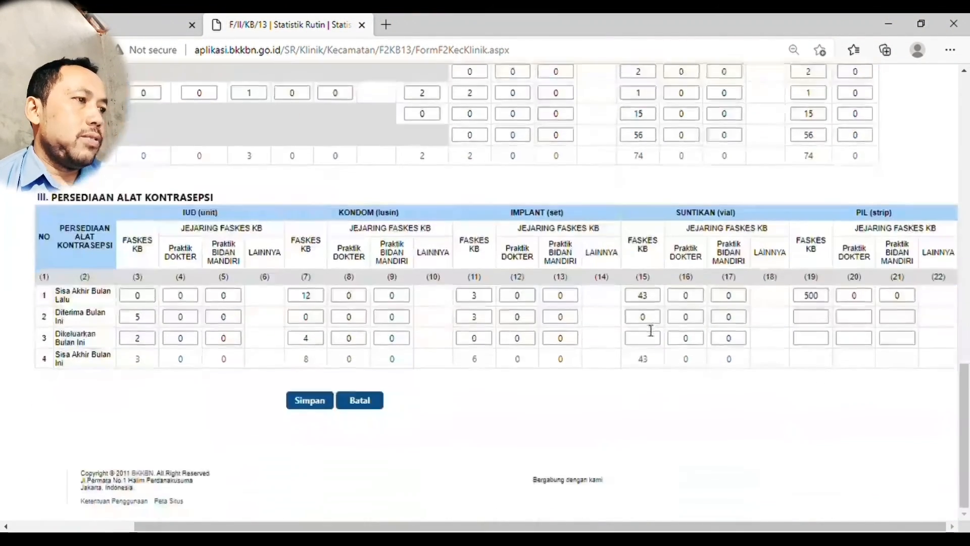
pyautogui.click(652, 343)
pyautogui.write('1')
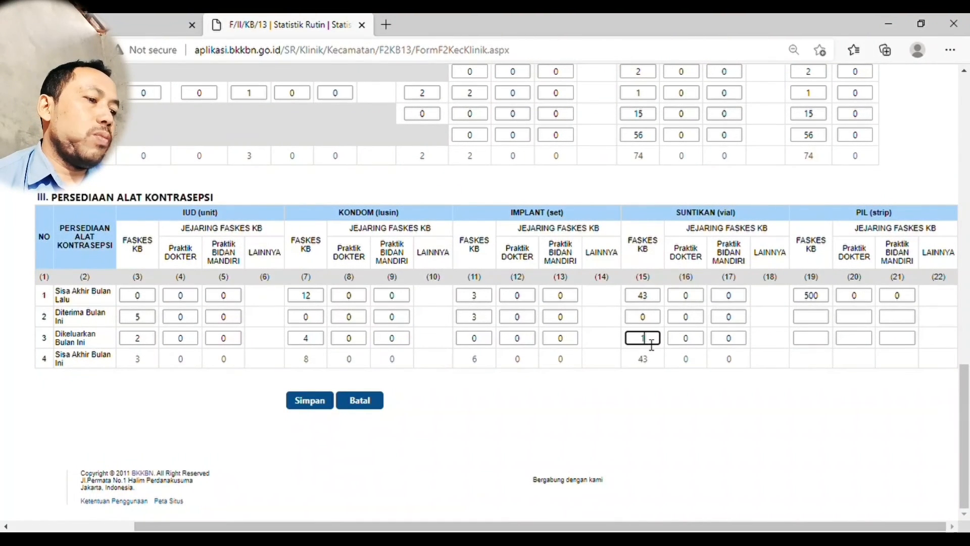
pyautogui.write('7')
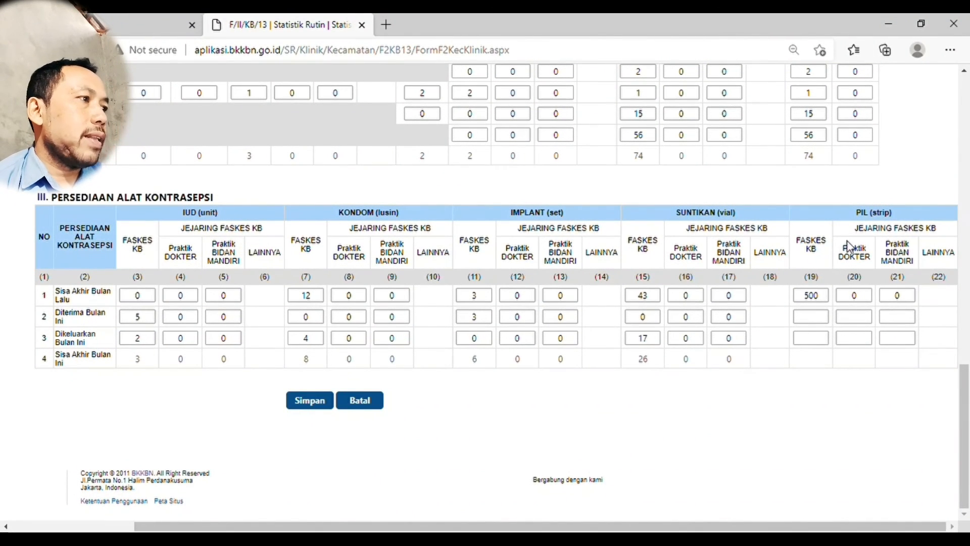
# Check the PIL participant rows and set the Faskes KB PIL stock to 0 in Diterima Bulan Ini and 61 in Dikeluarkan Bulan Ini.
pyautogui.scroll(3, 140, 342)
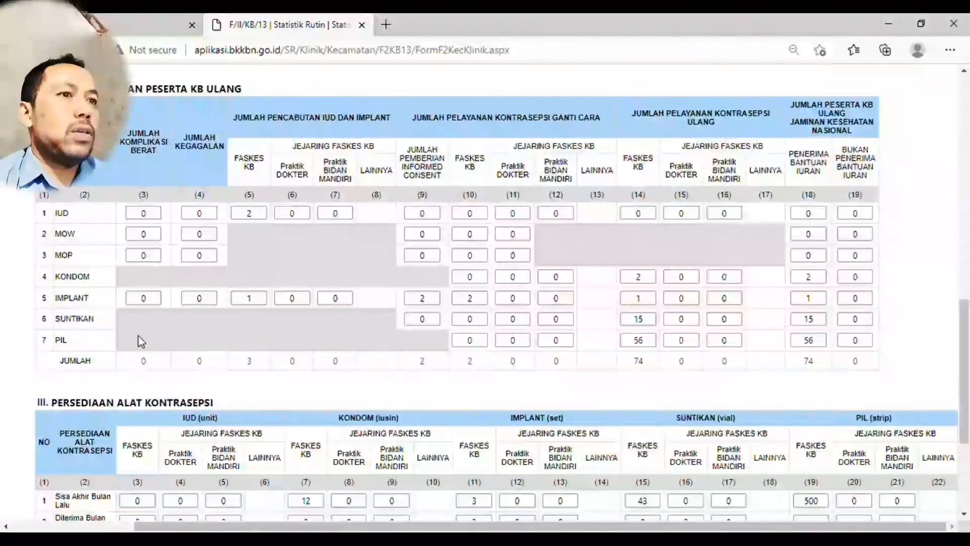
pyautogui.scroll(3, 107, 348)
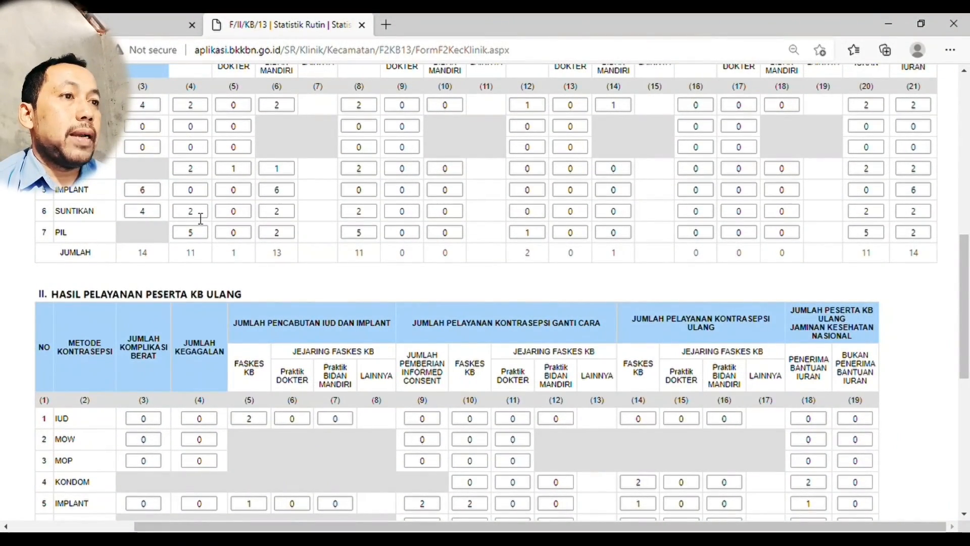
pyautogui.scroll(-2, 251, 263)
pyautogui.scroll(-4, 251, 262)
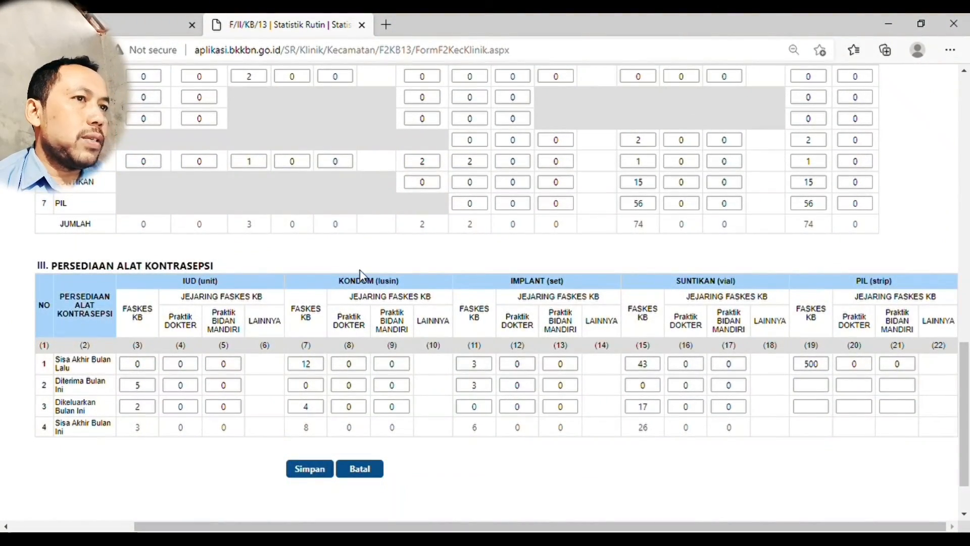
pyautogui.scroll(1, 360, 269)
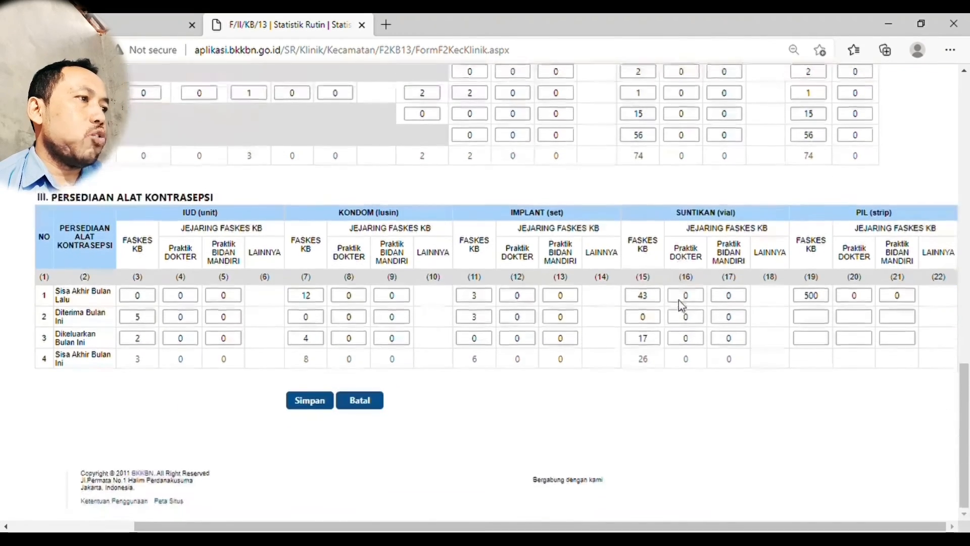
pyautogui.scroll(-2, 678, 299)
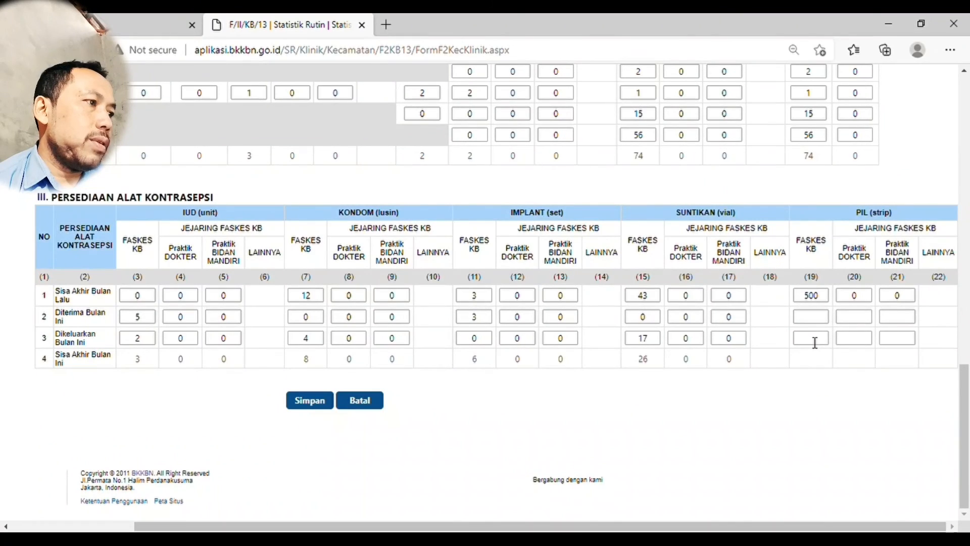
pyautogui.click(815, 342)
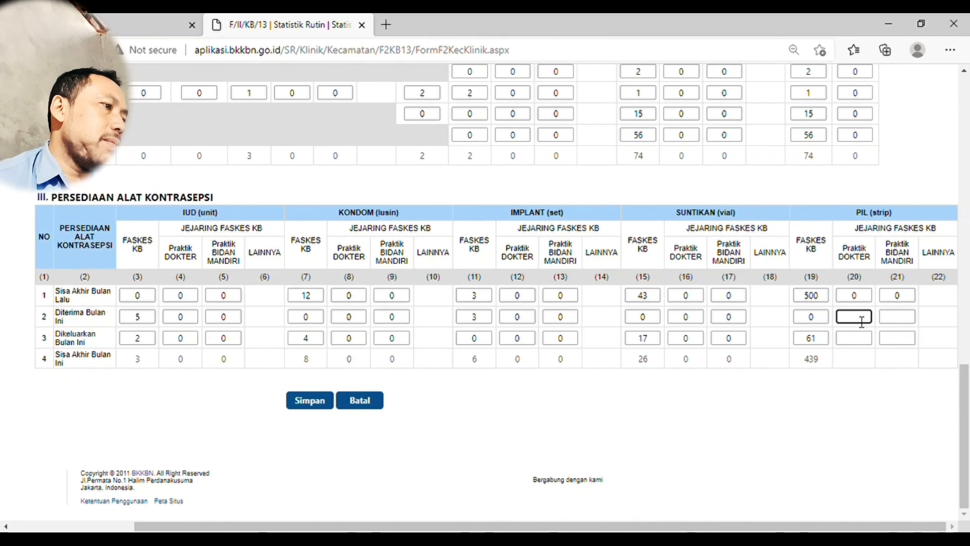
# Enter 0 for the PIL Diterima Bulan Ini and Dikeluarkan Bulan Ini stock of Praktik Dokter and Praktik Bidan Mandiri.
pyautogui.click(888, 322)
pyautogui.write('0')
pyautogui.click(887, 338)
pyautogui.write('0')
pyautogui.click(862, 344)
pyautogui.write('0')
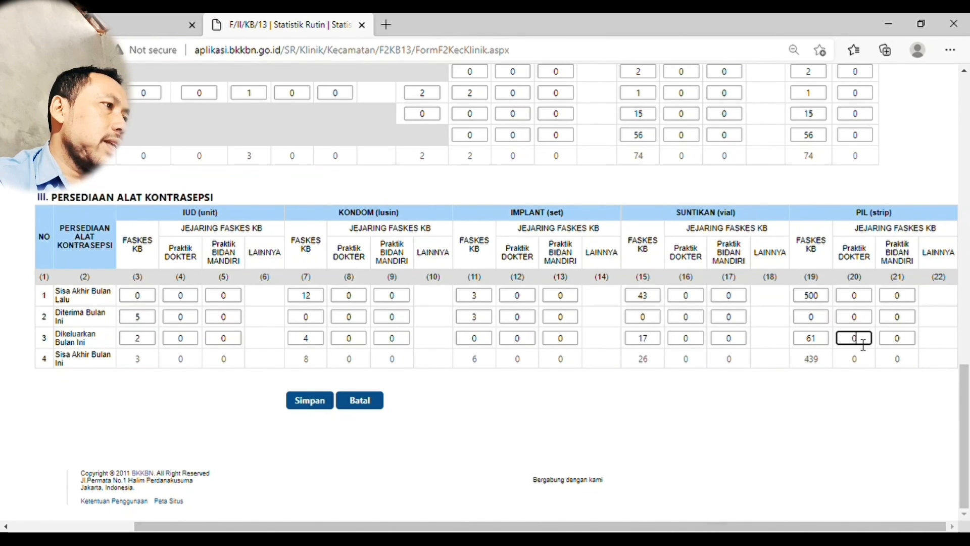
pyautogui.click(855, 418)
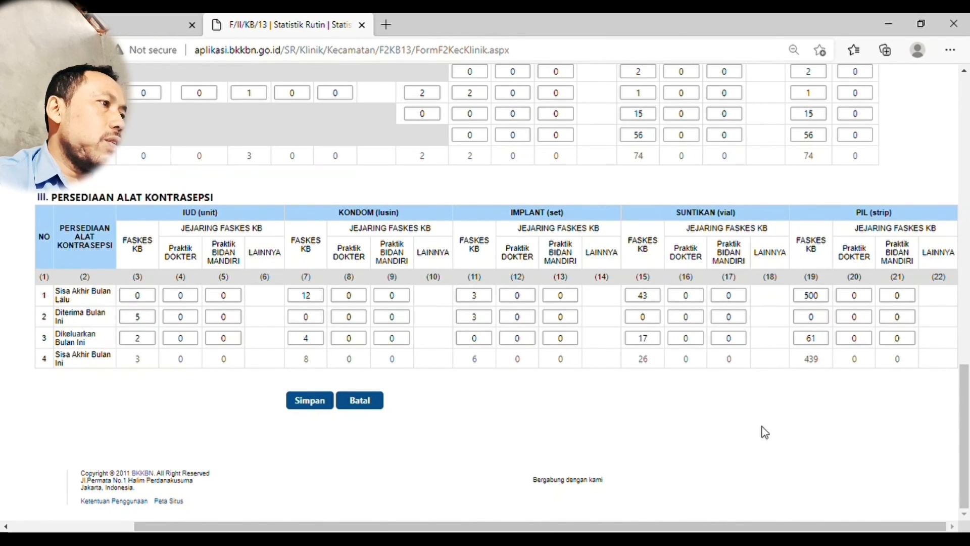
# Save the F/II/KB/13 report and review the saved participant and contraceptive stock tables.
pyautogui.click(316, 403)
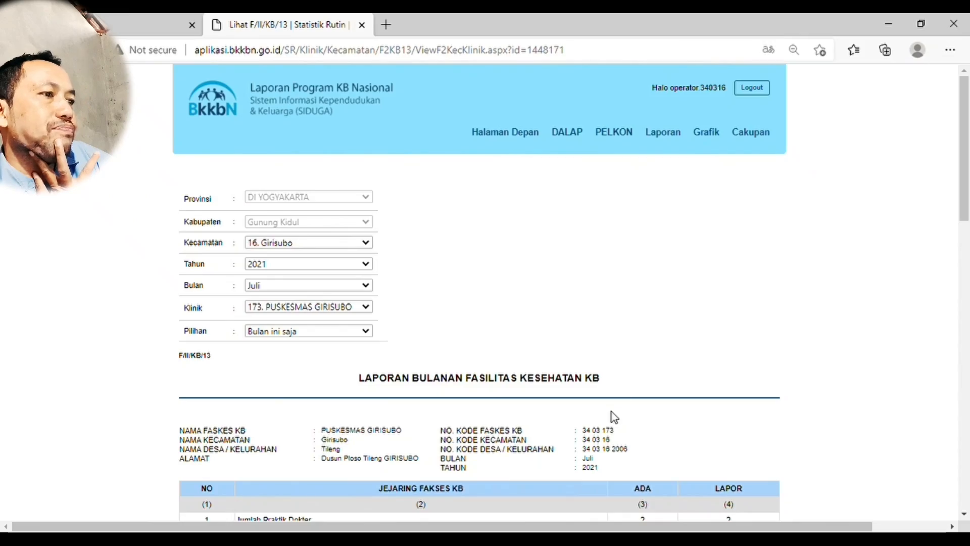
pyautogui.scroll(-15, 612, 414)
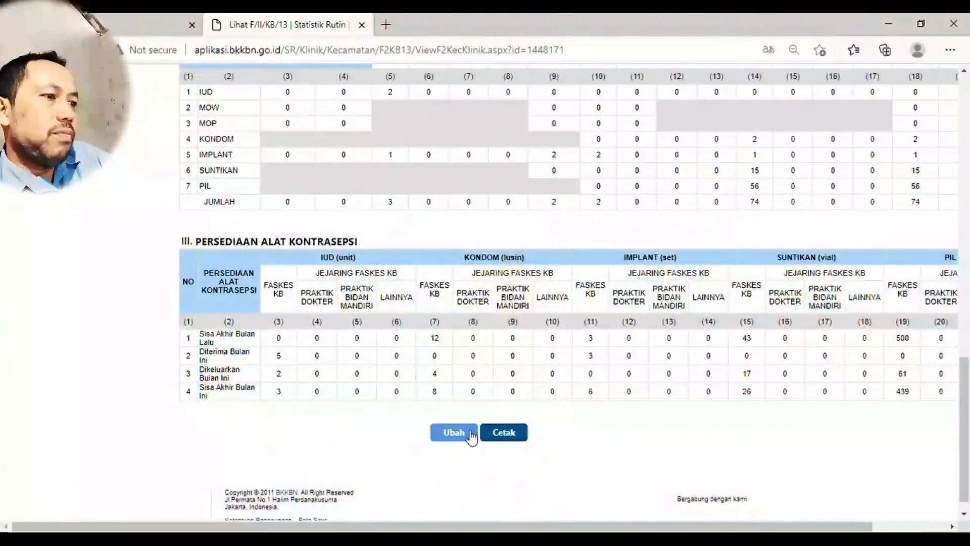
pyautogui.hotkey('ctrl', '-')
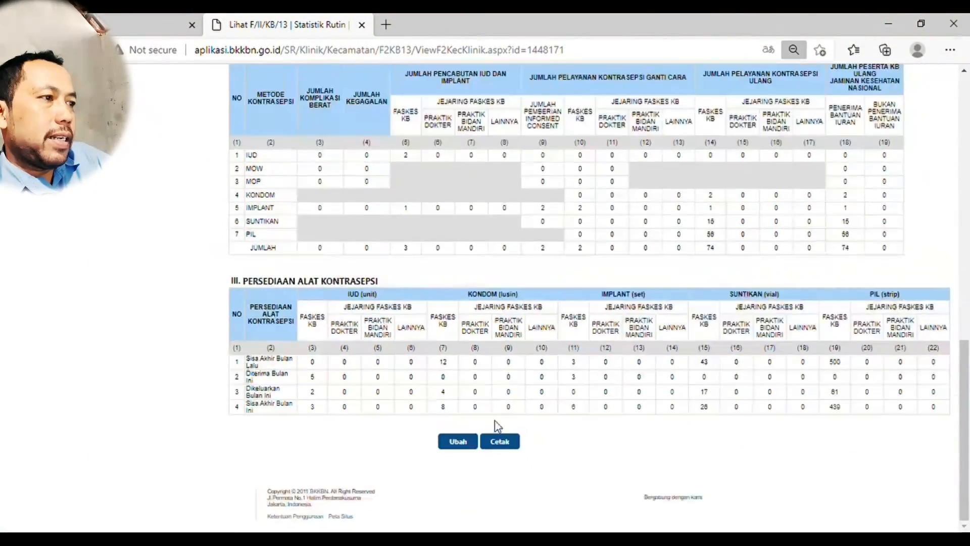
pyautogui.scroll(15, 556, 419)
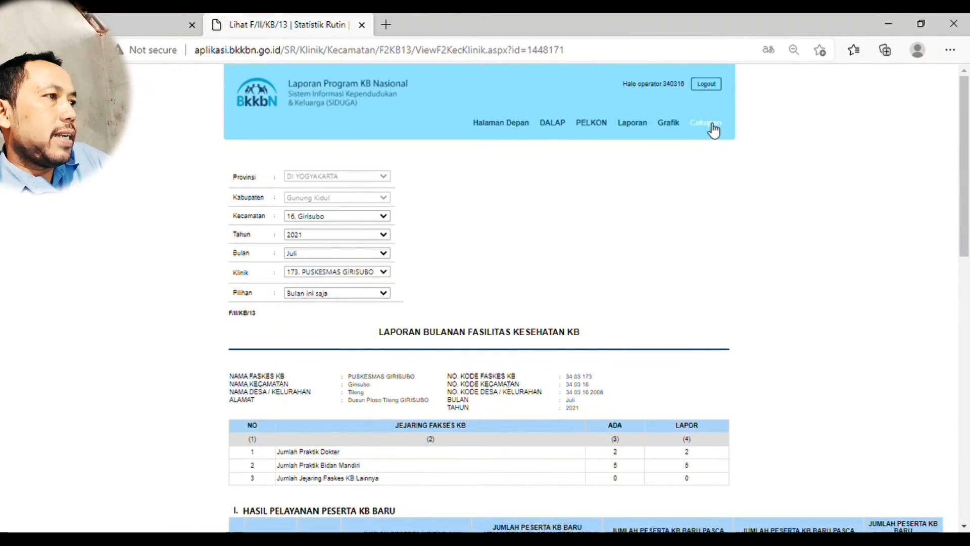
# Open the Cakupan coverage report for Juli 2021 and examine the reporting percentages in the Girisubo row.
pyautogui.click(711, 127)
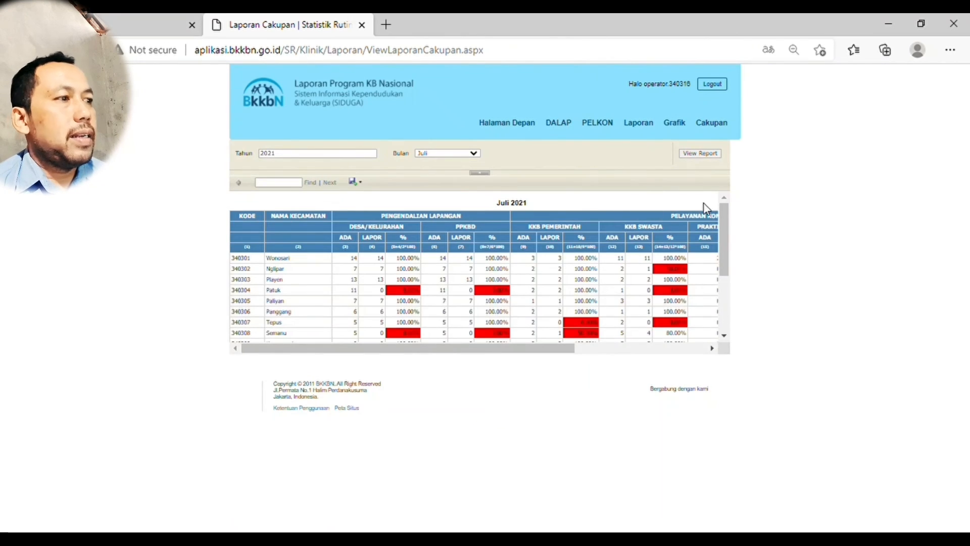
pyautogui.scroll(-5, 705, 227)
pyautogui.keyDown('ctrl'); pyautogui.scroll(2, 644, 223); pyautogui.keyUp('ctrl')
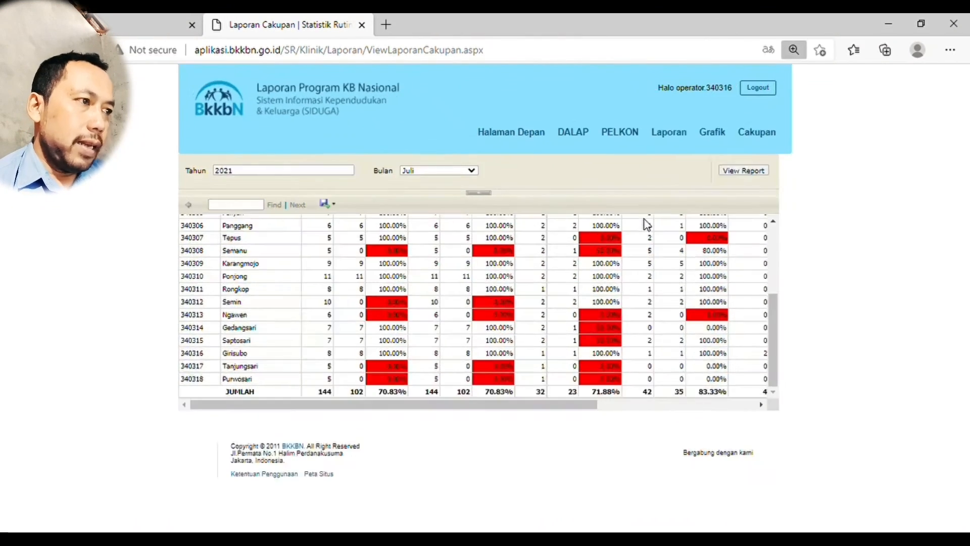
pyautogui.keyDown('ctrl'); pyautogui.scroll(1, 644, 224); pyautogui.keyUp('ctrl')
pyautogui.scroll(-1, 647, 227)
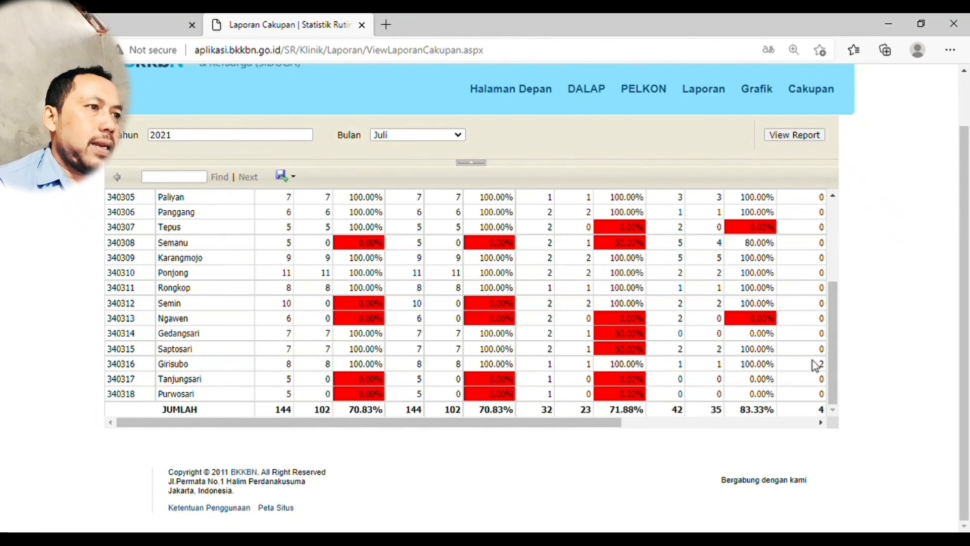
pyautogui.moveTo(834, 351); pyautogui.dragTo(840, 380)
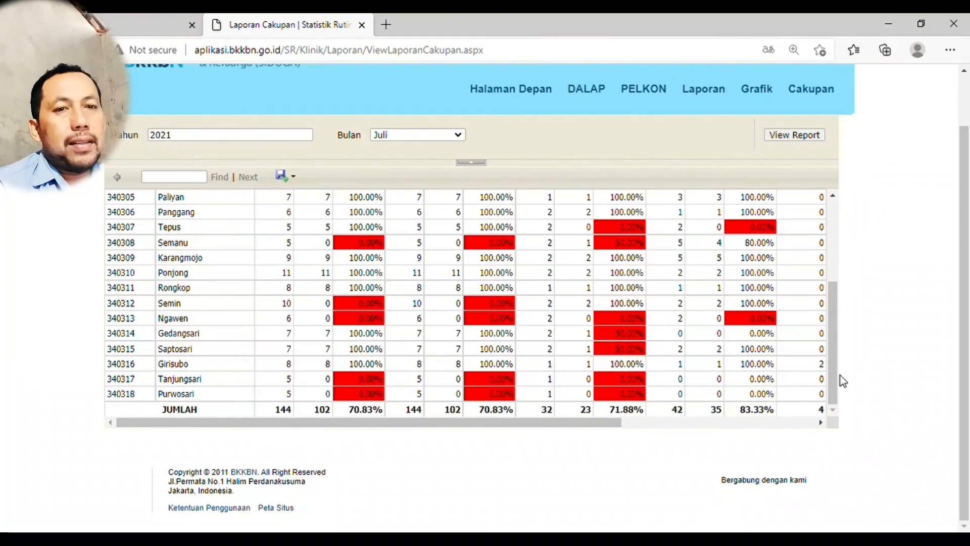